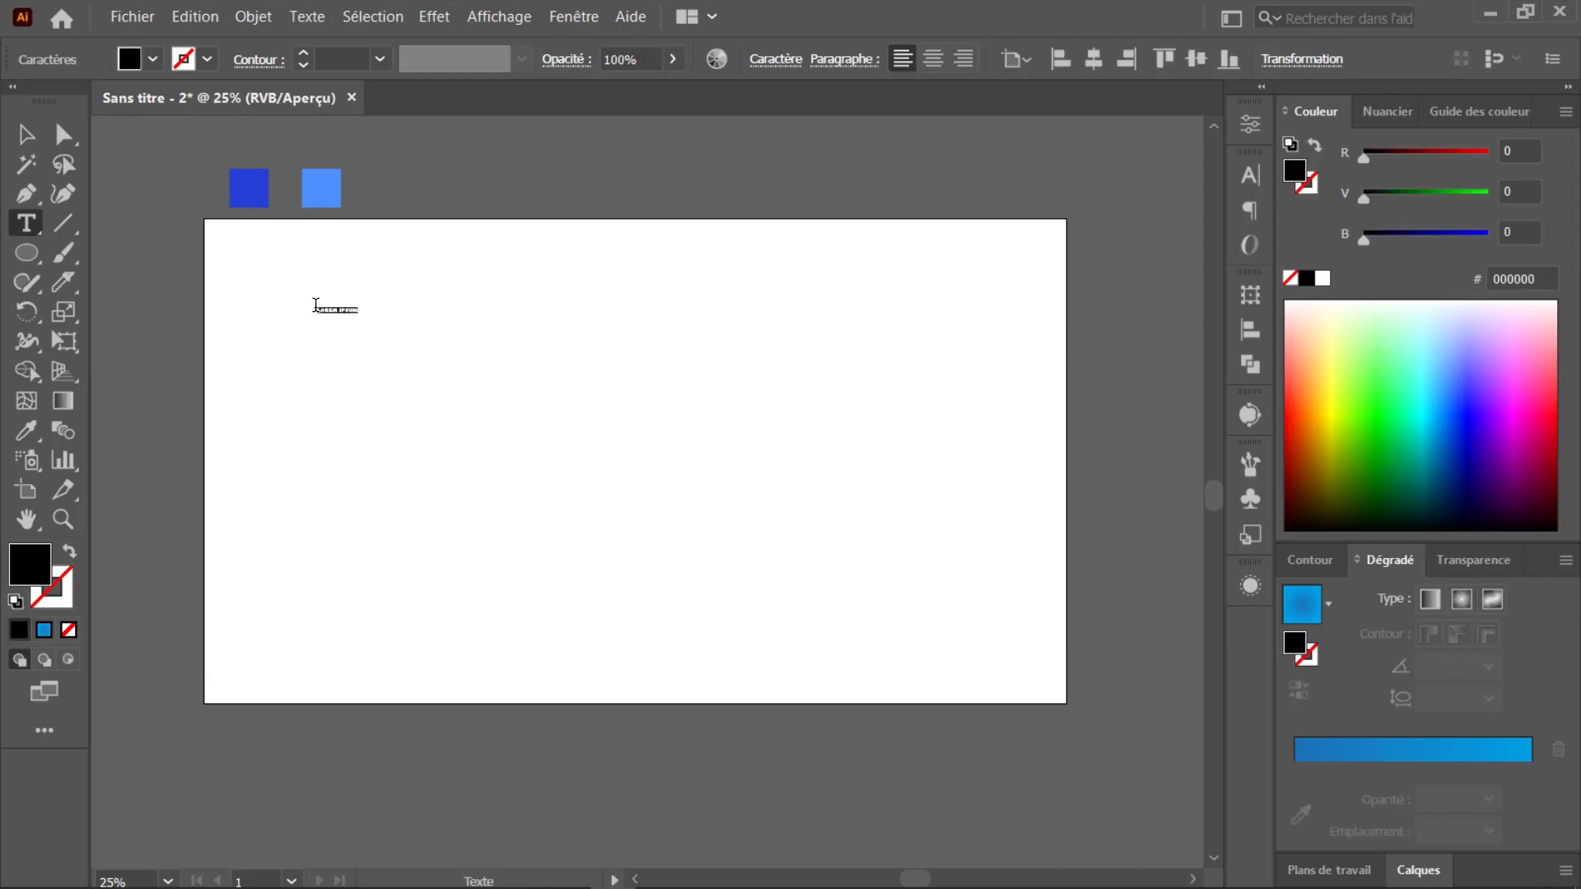
# Enlarge the VOX text to about 234.5 pt, place it in the artboard's upper-left area and display its character settings
pyautogui.press('Escape')
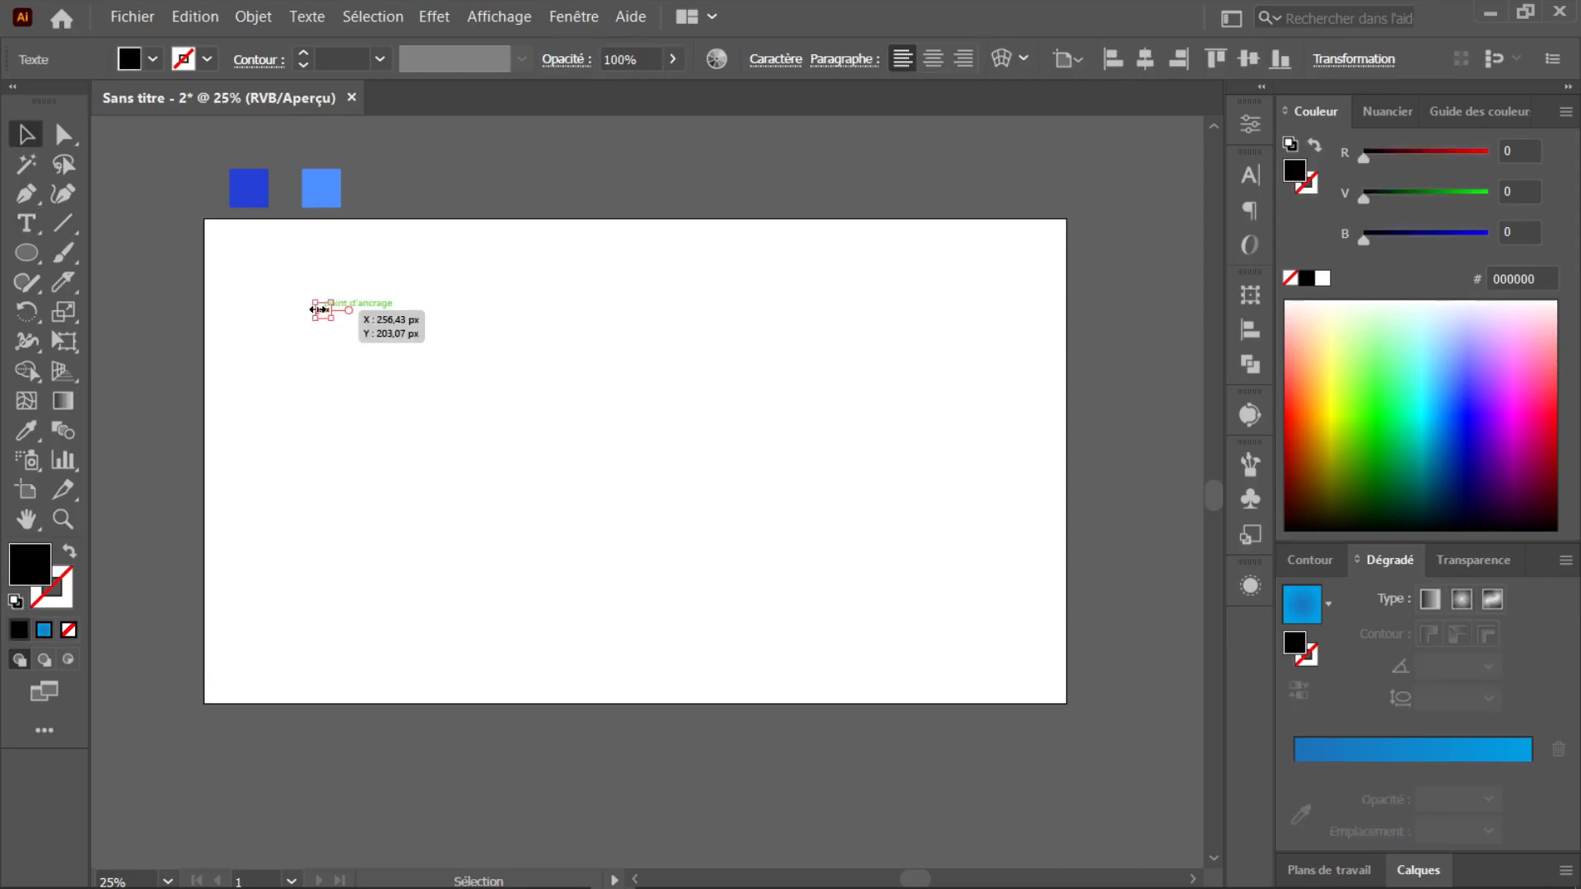
pyautogui.moveTo(333, 320); pyautogui.dragTo(532, 601)
pyautogui.moveTo(335, 431); pyautogui.dragTo(398, 427)
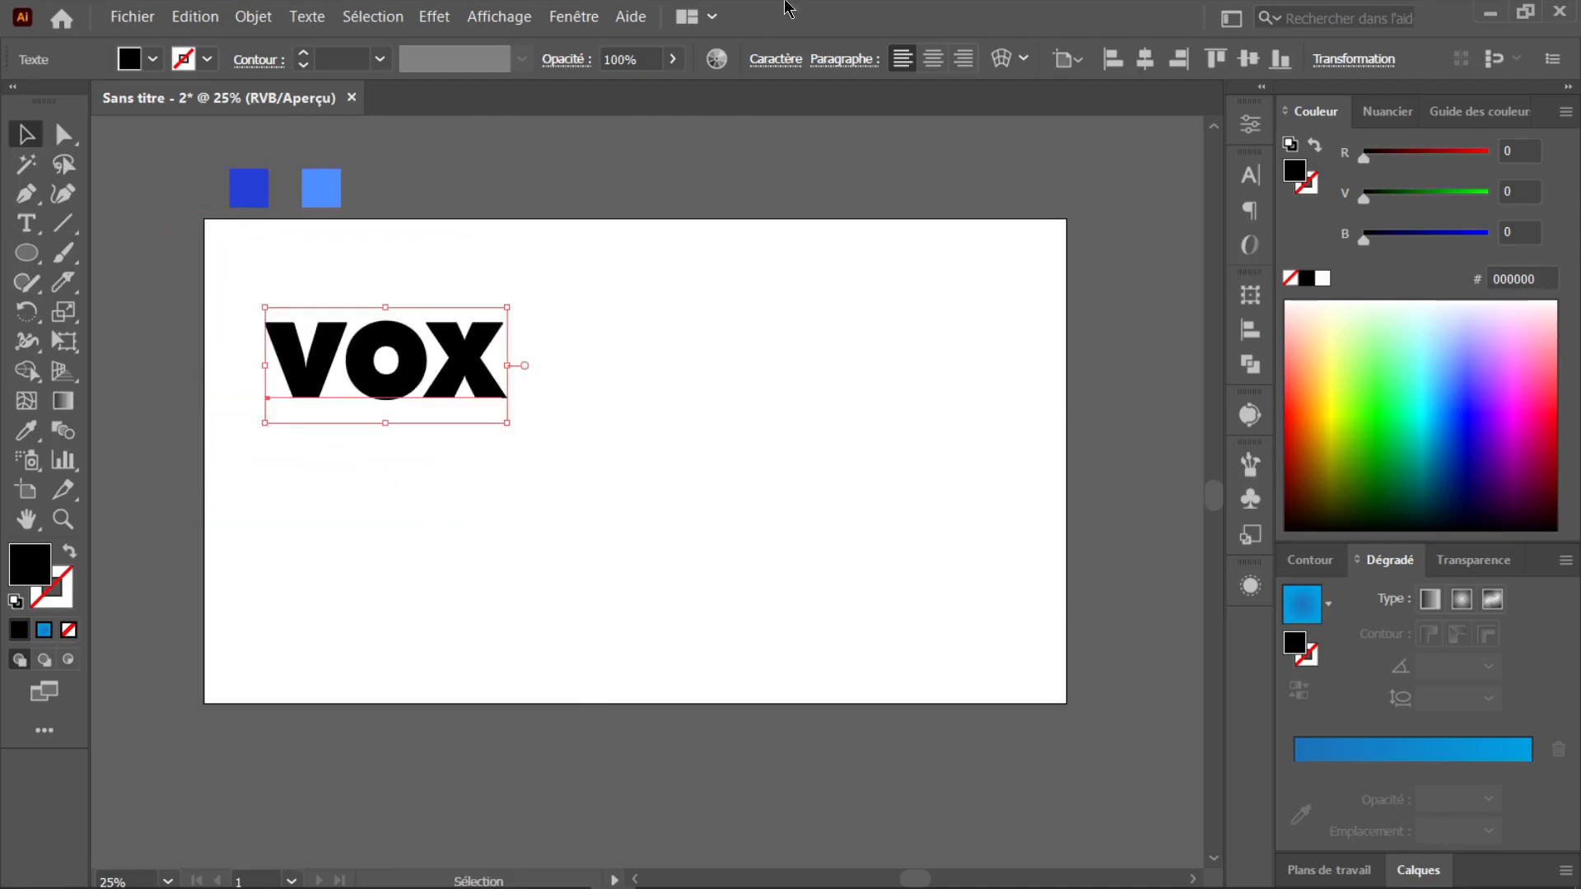
pyautogui.click(790, 64)
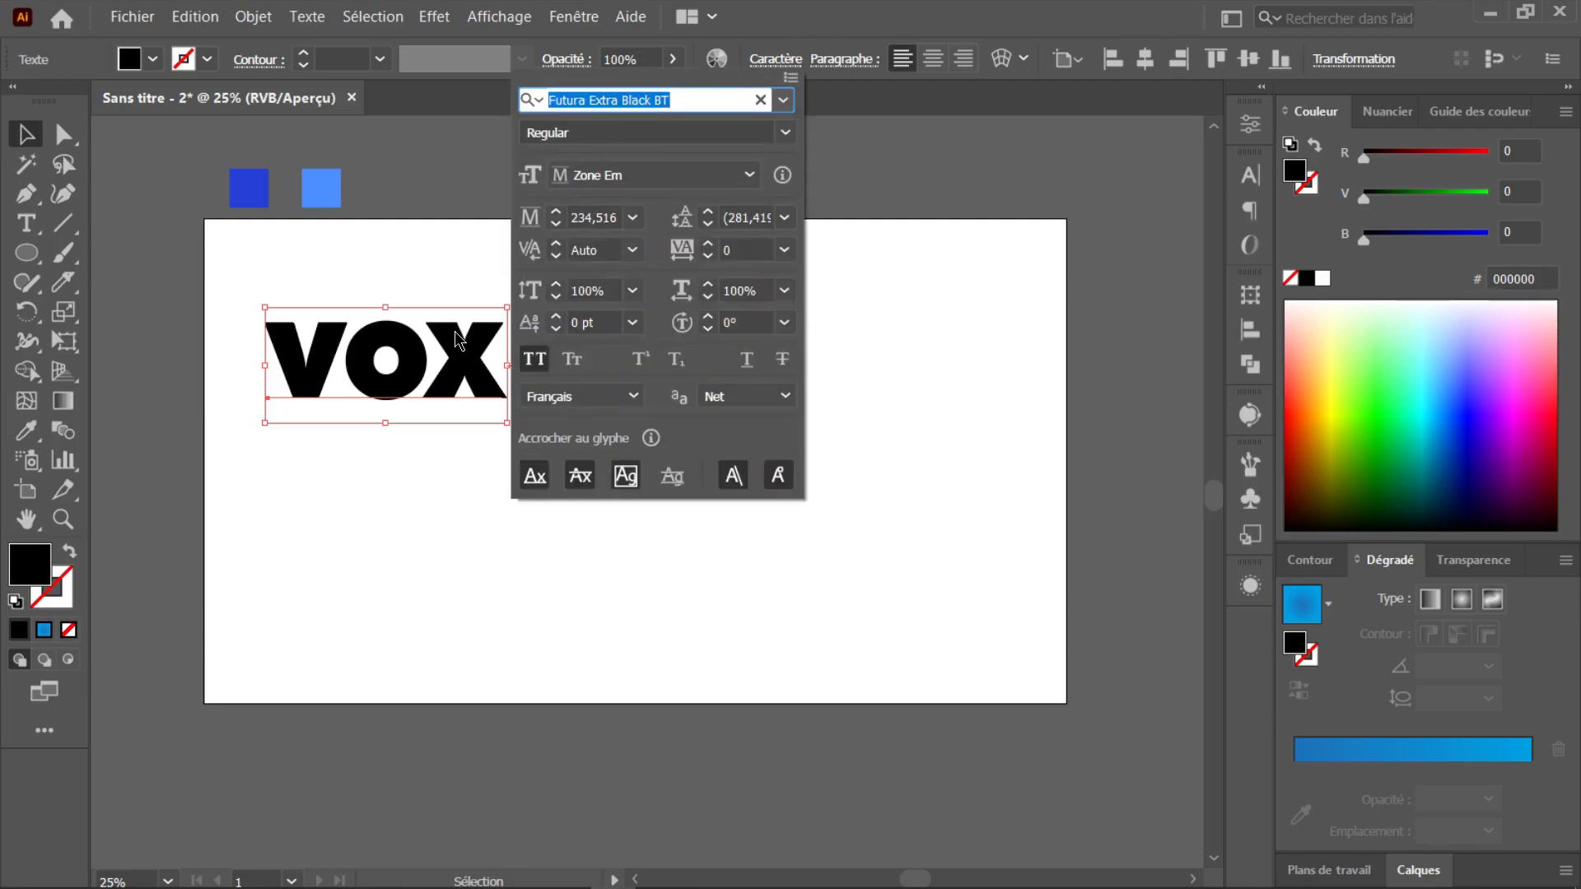
# Duplicate the VOX text directly below the original and change the copy's wording to TV
pyautogui.click(475, 350)
pyautogui.moveTo(475, 350); pyautogui.dragTo(312, 467)
pyautogui.press('t')
pyautogui.press('BackSpace')
pyautogui.press('BackSpace')
pyautogui.write('TV')
pyautogui.press('Escape')
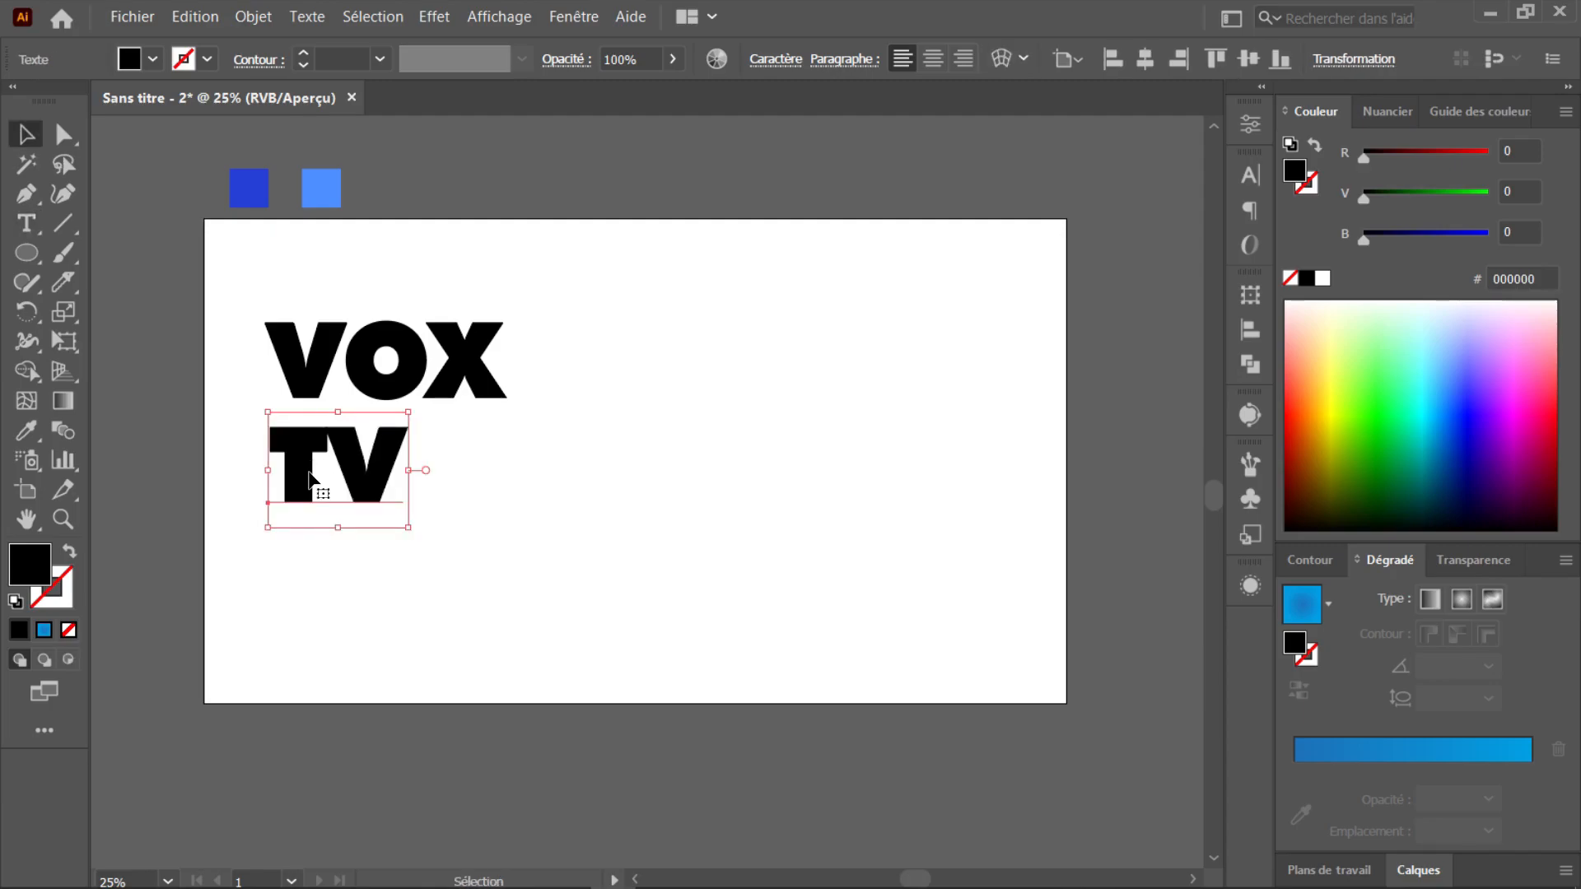
# Draw a black circle about 598 px in diameter beside the two texts, in the right half of the artboard
pyautogui.click(24, 259)
pyautogui.moveTo(677, 398); pyautogui.dragTo(809, 516)
pyautogui.press('v')
pyautogui.moveTo(704, 446); pyautogui.dragTo(781, 537)
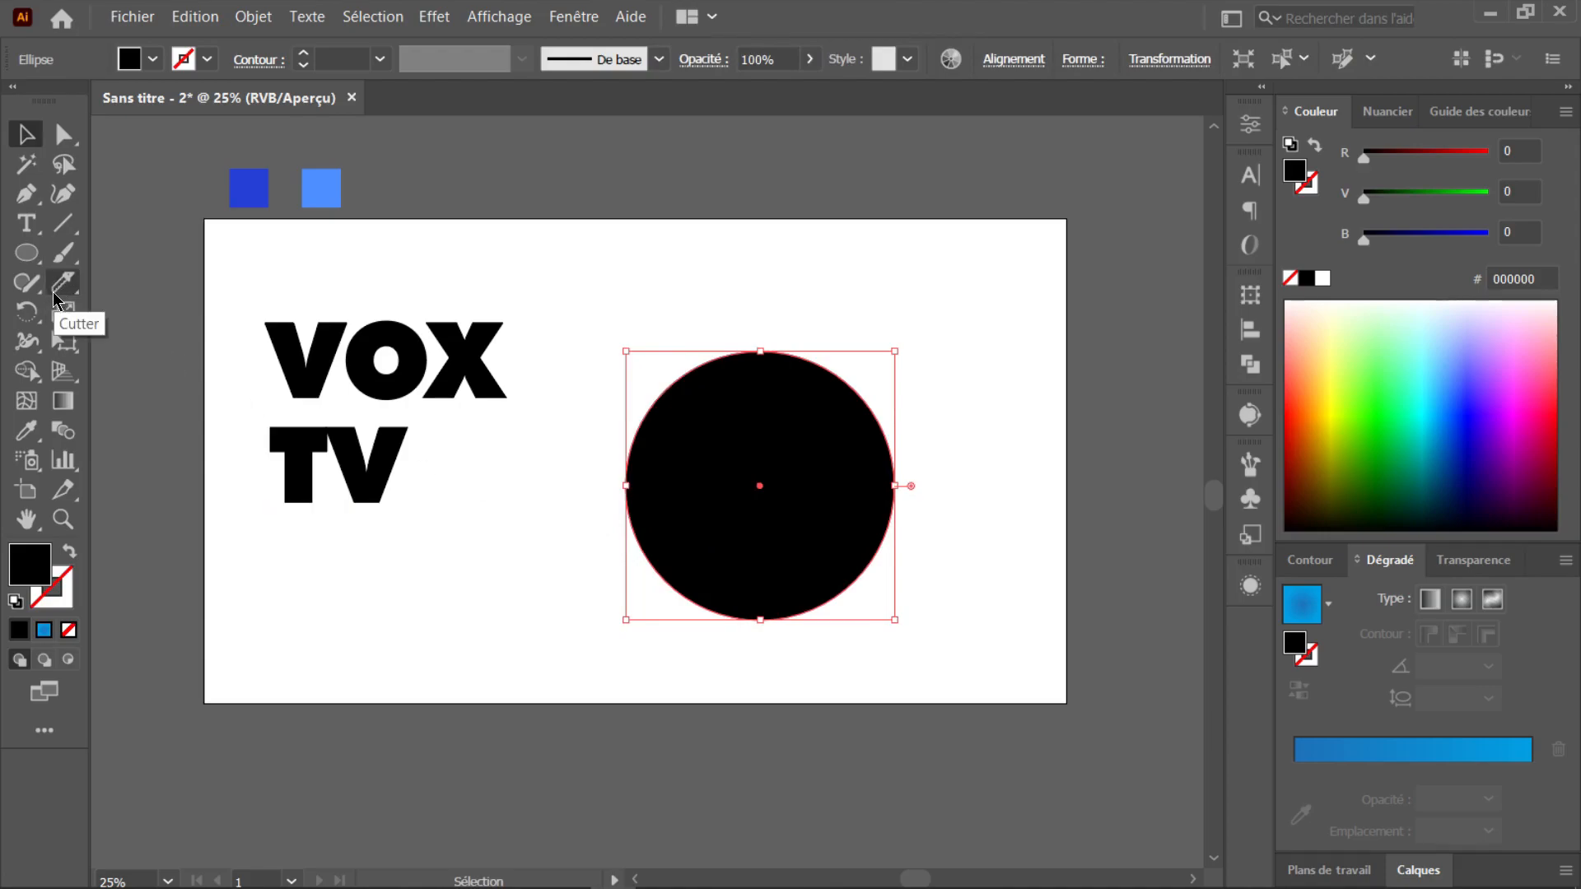
# Cut the circle into upper and lower halves with the Knife tool along a gently waved line across its middle
pyautogui.click(62, 286)
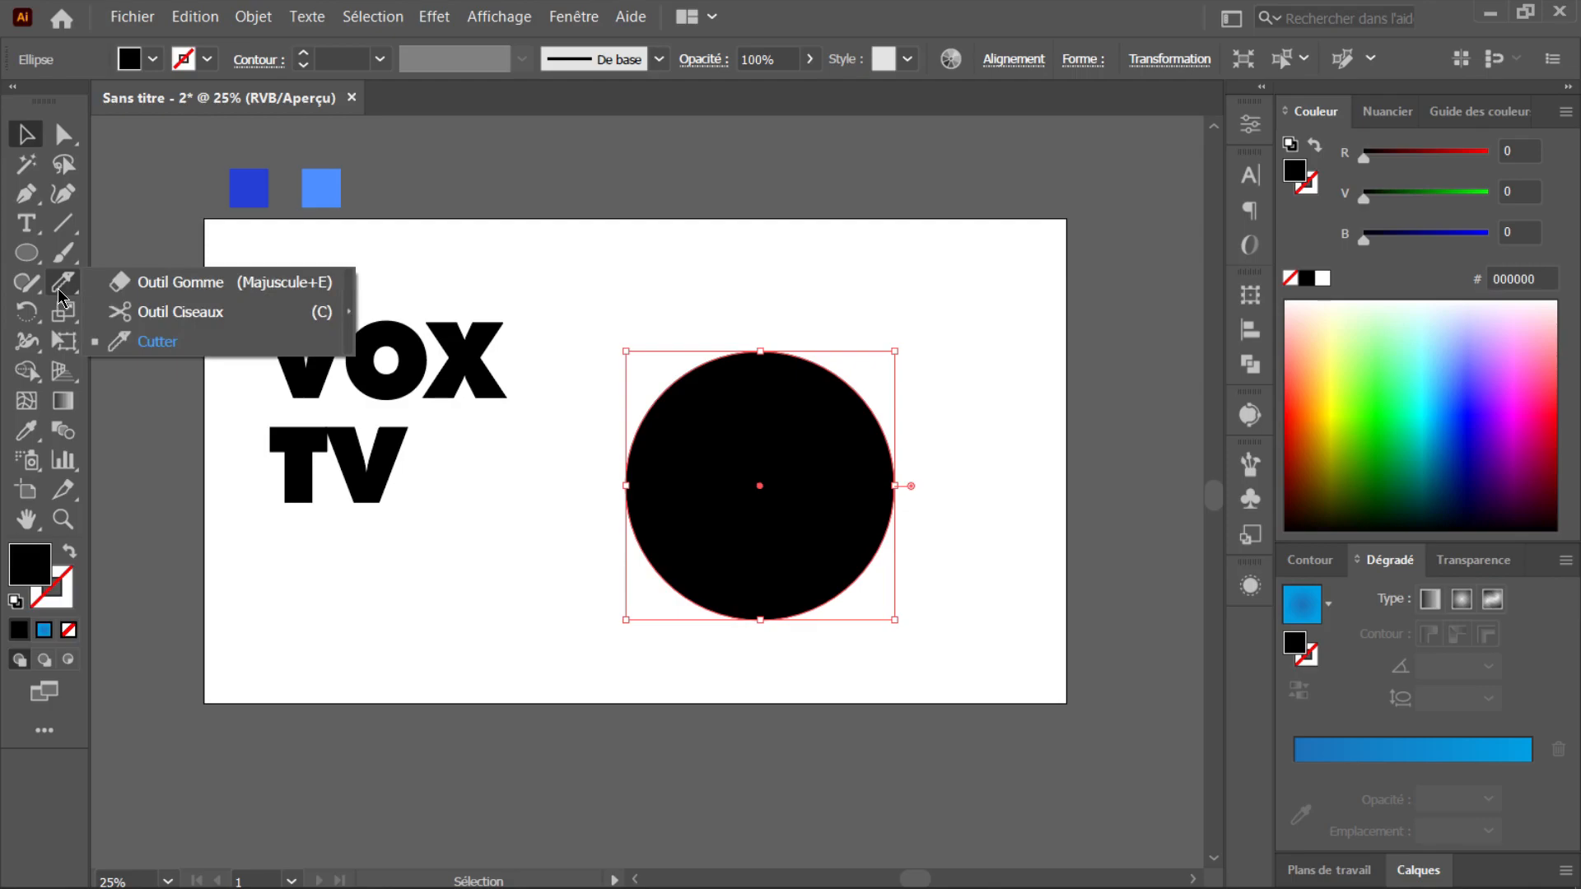
pyautogui.click(148, 339)
pyautogui.moveTo(592, 510); pyautogui.dragTo(1020, 423)
pyautogui.press('ctrl')
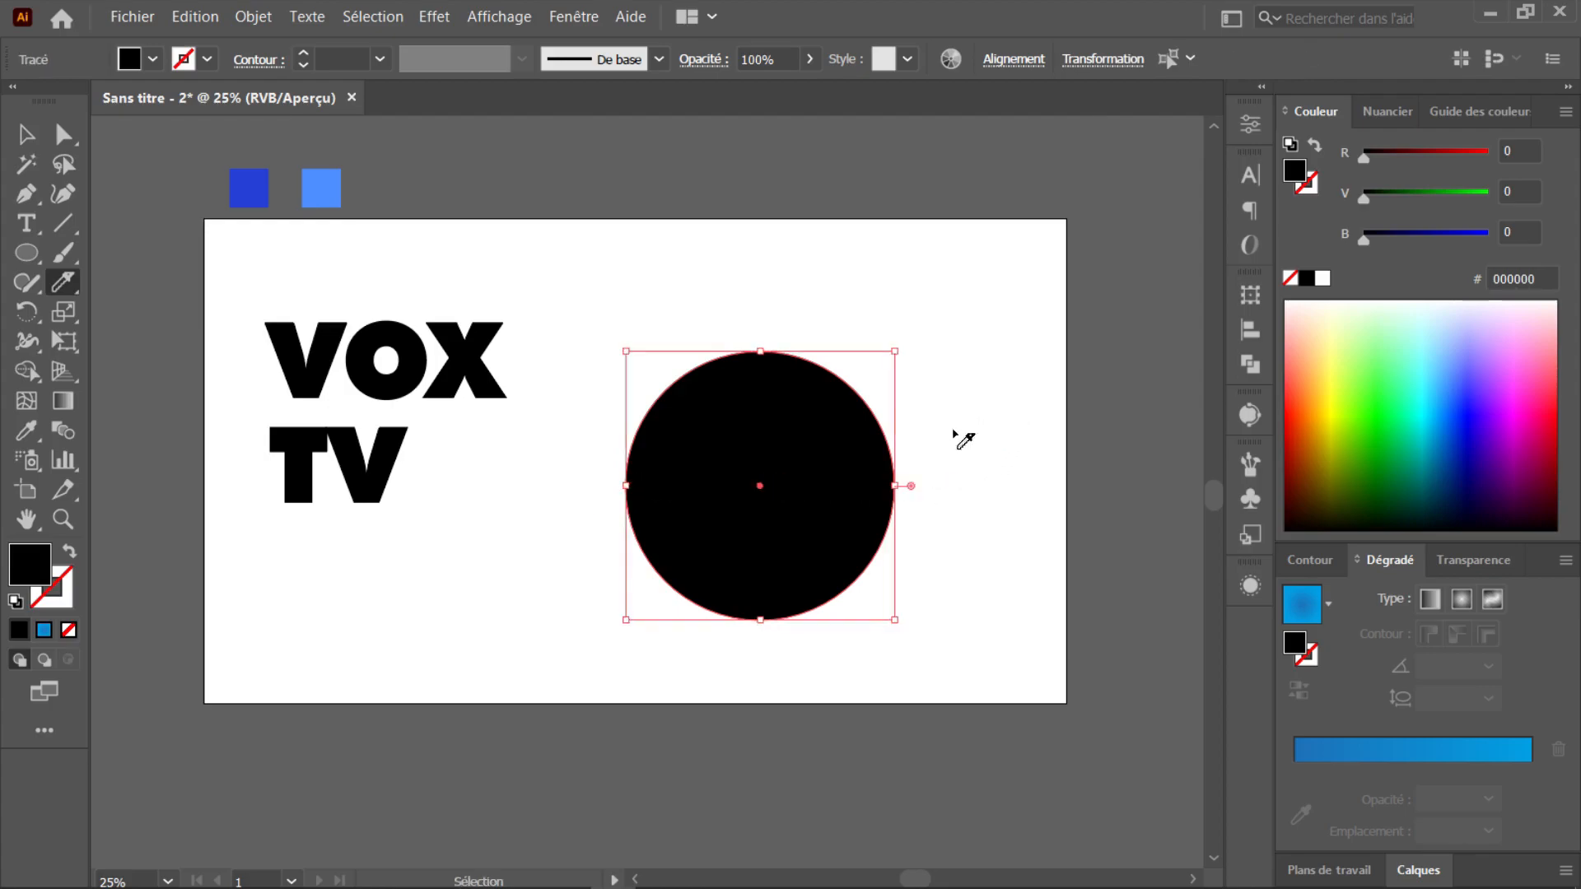
pyautogui.moveTo(568, 531); pyautogui.dragTo(976, 517)
pyautogui.press('ctrl')
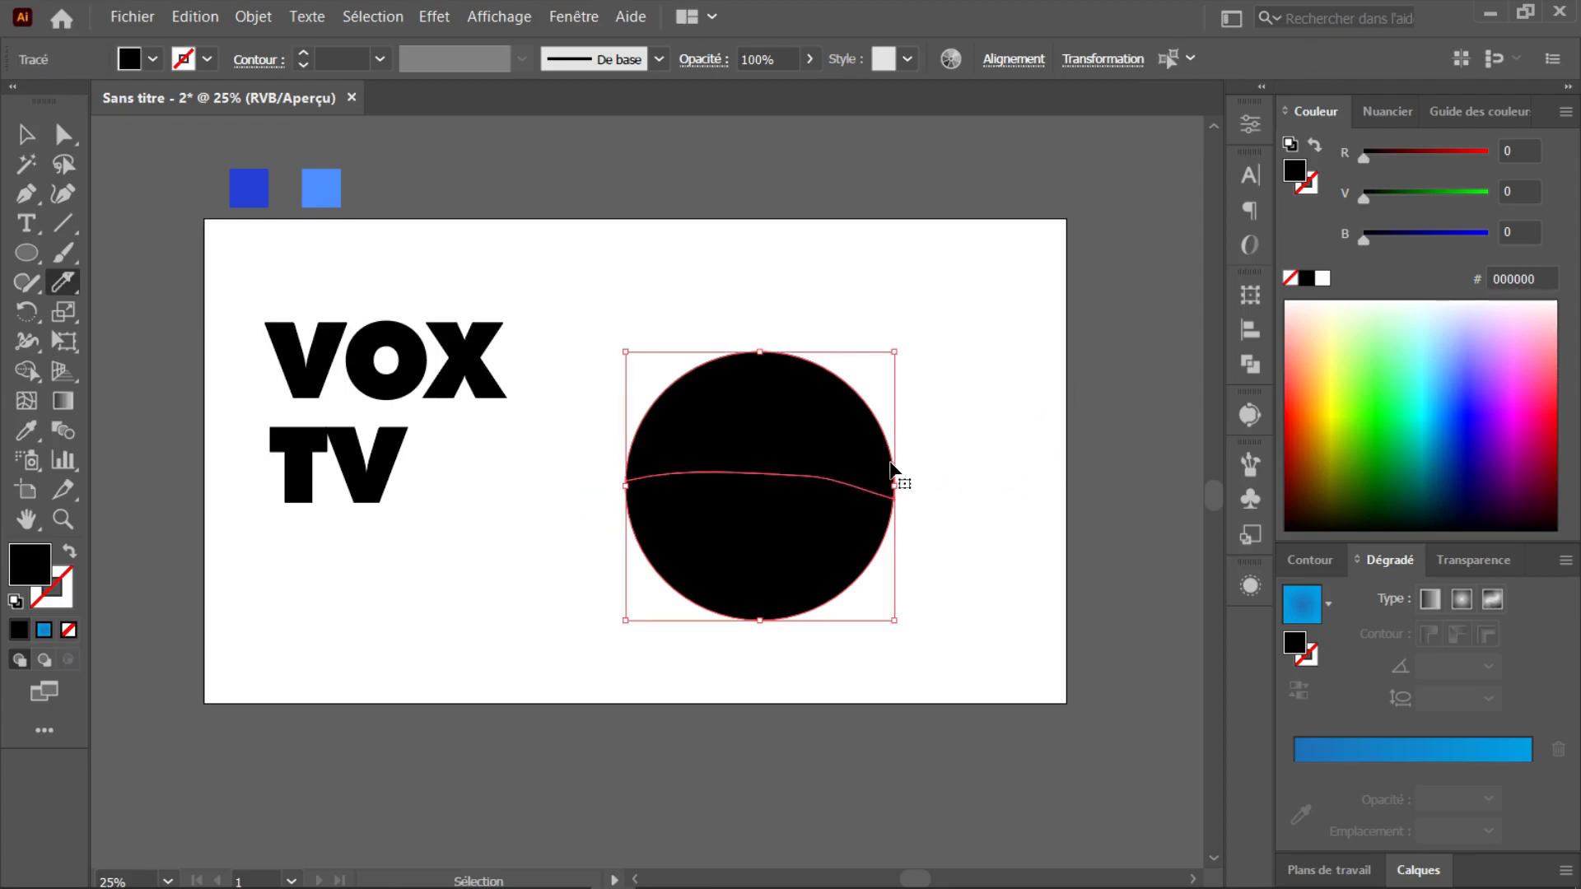
pyautogui.moveTo(605, 518); pyautogui.dragTo(1126, 367)
pyautogui.press('ctrl')
pyautogui.keyDown('ctrl'); pyautogui.click(969, 446); pyautogui.keyUp('ctrl')
pyautogui.moveTo(592, 530)
pyautogui.mouseDown()
pyautogui.moveTo(608, 470)
pyautogui.moveTo(1137, 369)
pyautogui.mouseUp()
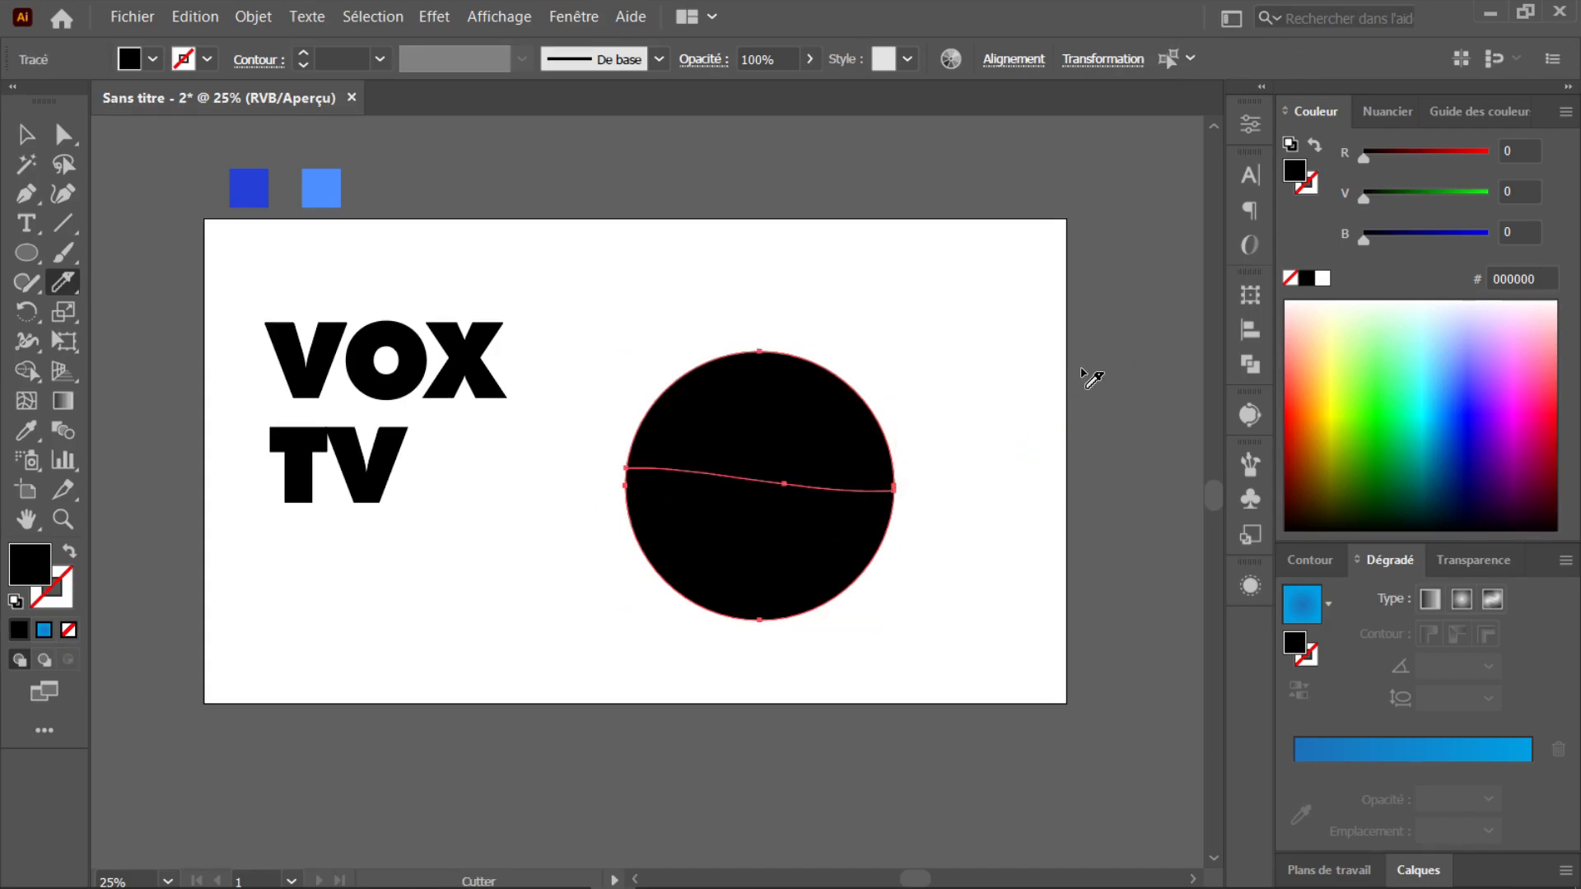
# Move the circle's upper half slightly upward to leave a thin wavy gap between the halves
pyautogui.press('v')
pyautogui.click(1048, 376)
pyautogui.click(783, 402)
pyautogui.doubleClick(789, 403)
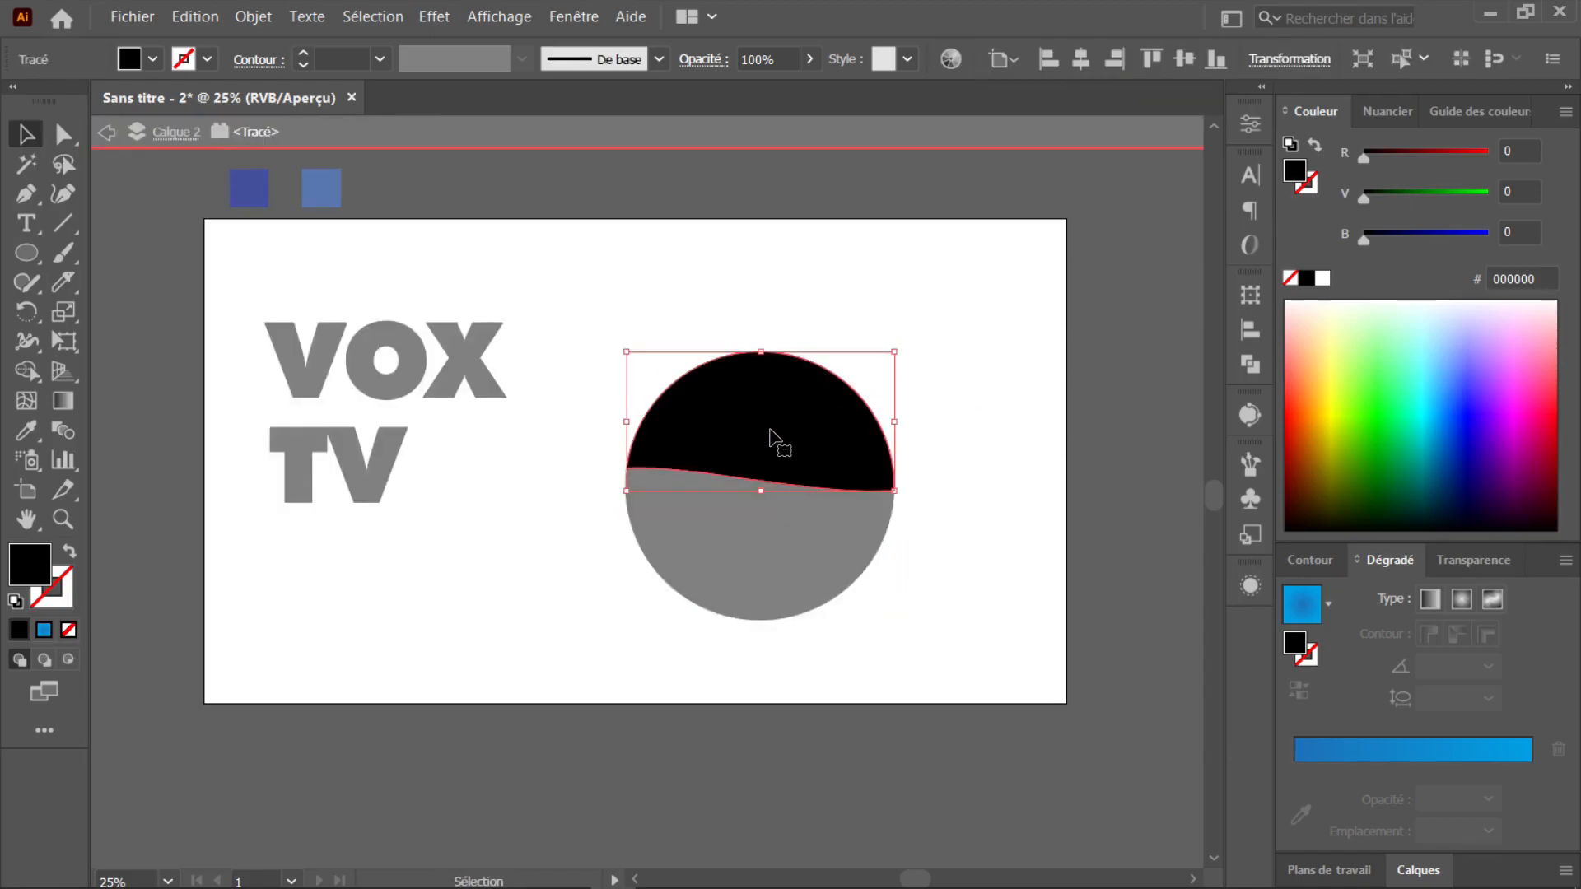
pyautogui.press('Escape')
pyautogui.moveTo(777, 411); pyautogui.dragTo(777, 392)
pyautogui.click(886, 381)
# Warp the VOX text into the circle's upper half with an envelope distortion made from the top object
pyautogui.press('t')
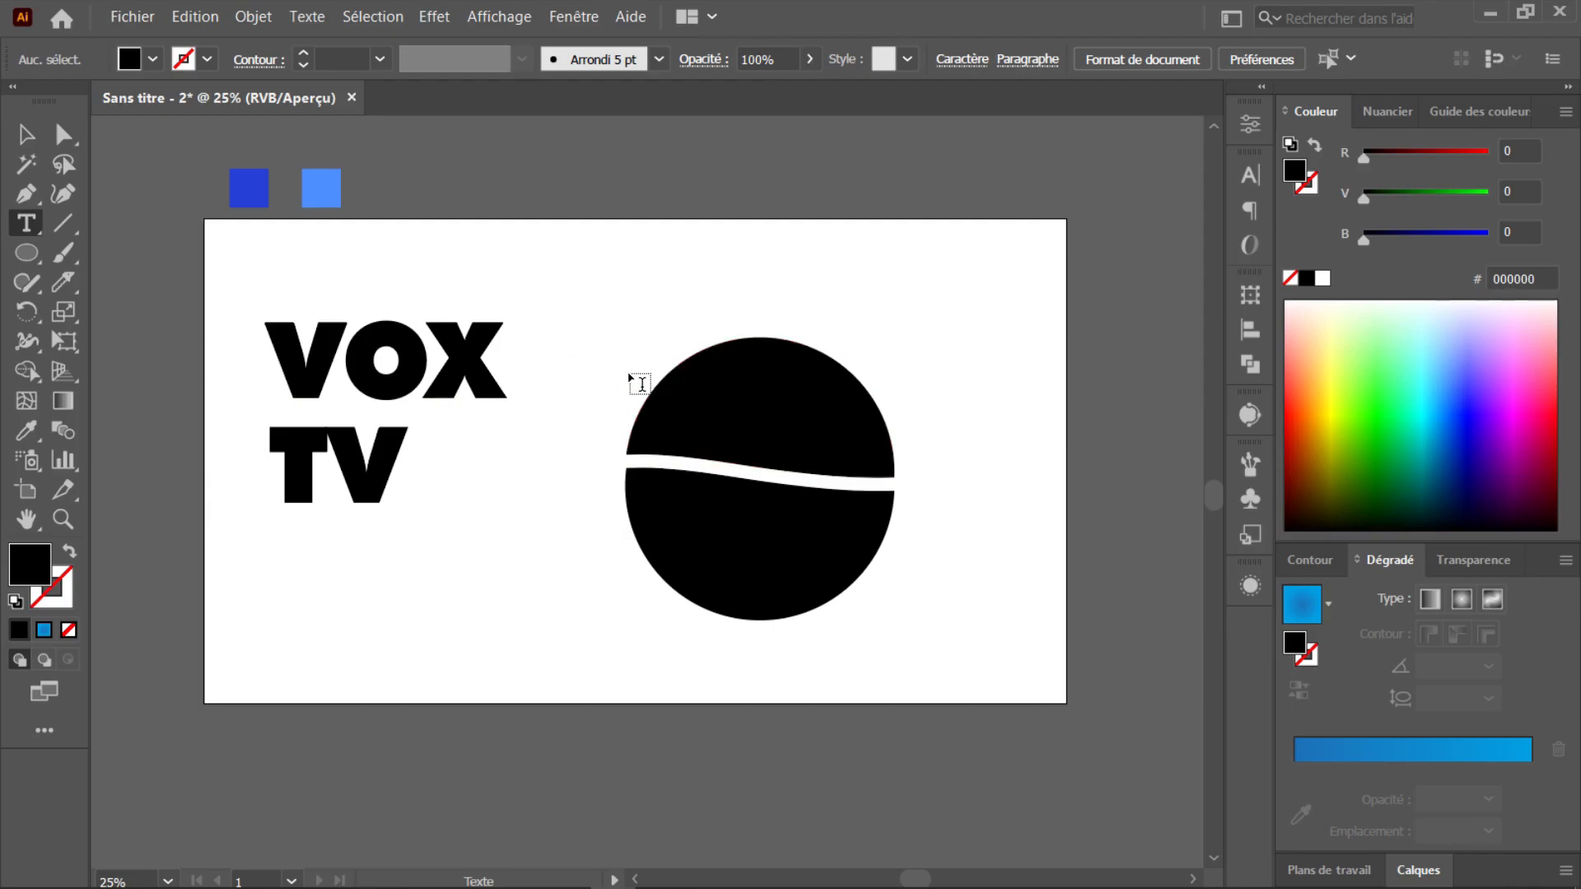
pyautogui.press('v')
pyautogui.click(484, 379)
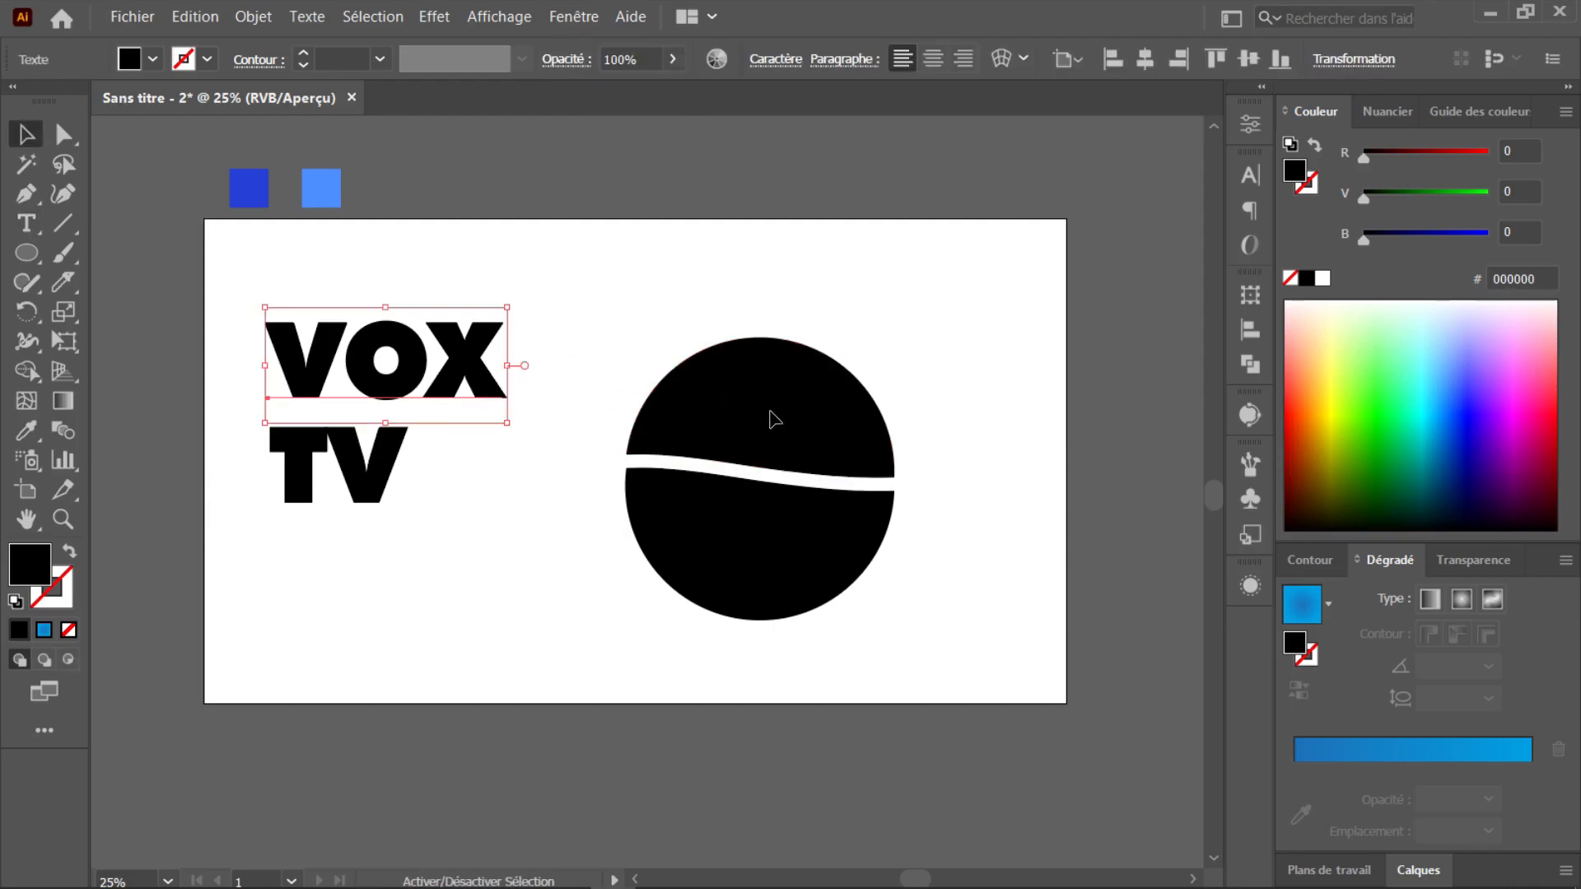
pyautogui.keyDown('shift'); pyautogui.click(705, 410); pyautogui.keyUp('shift')
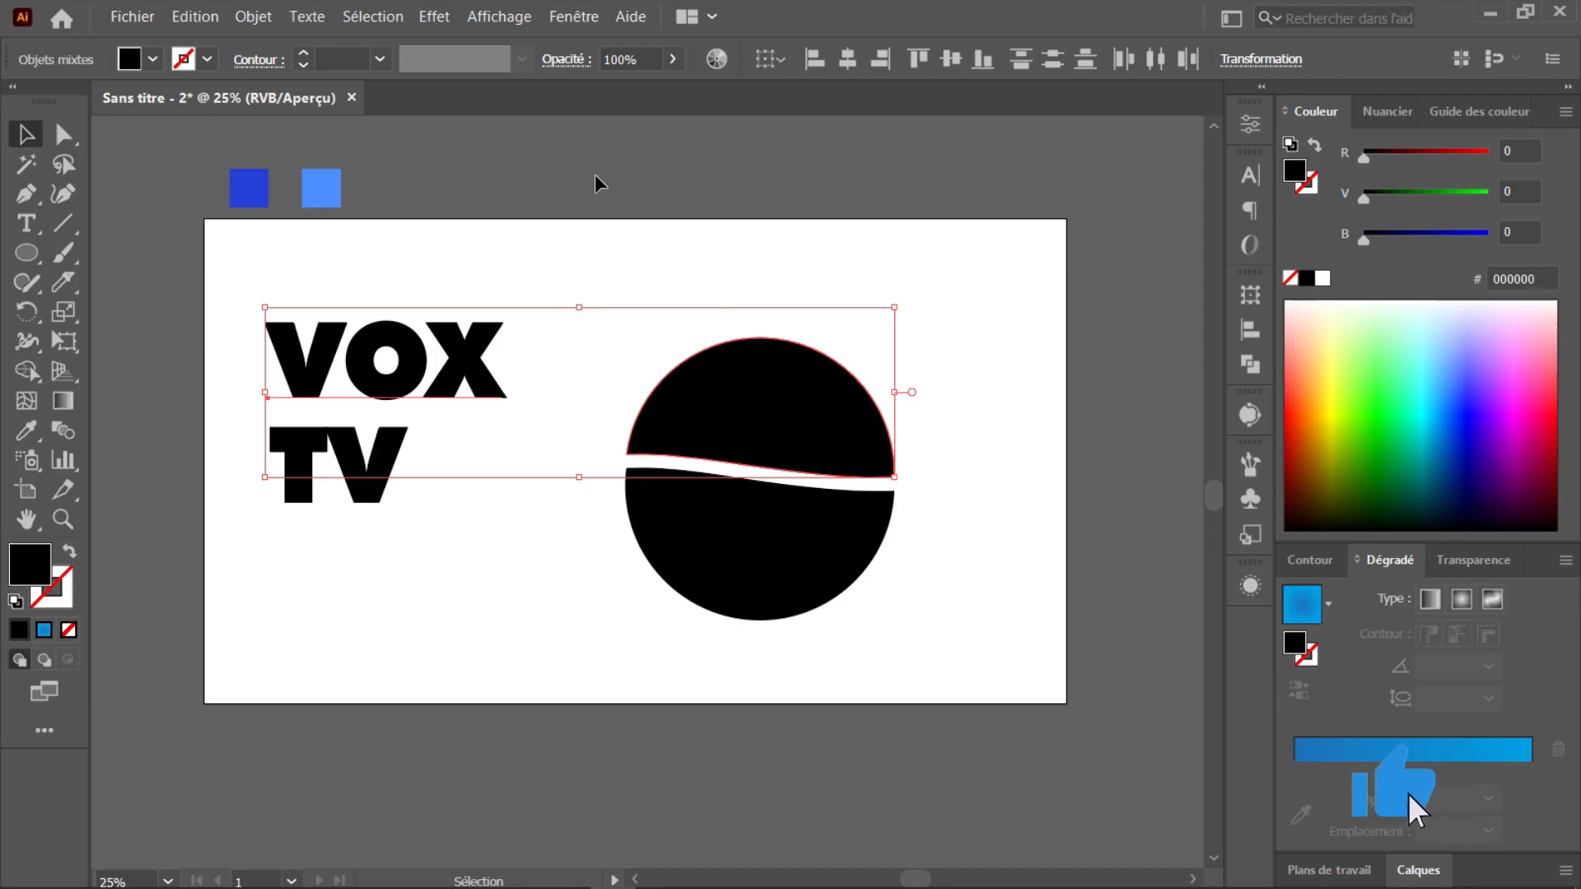
pyautogui.click(252, 18)
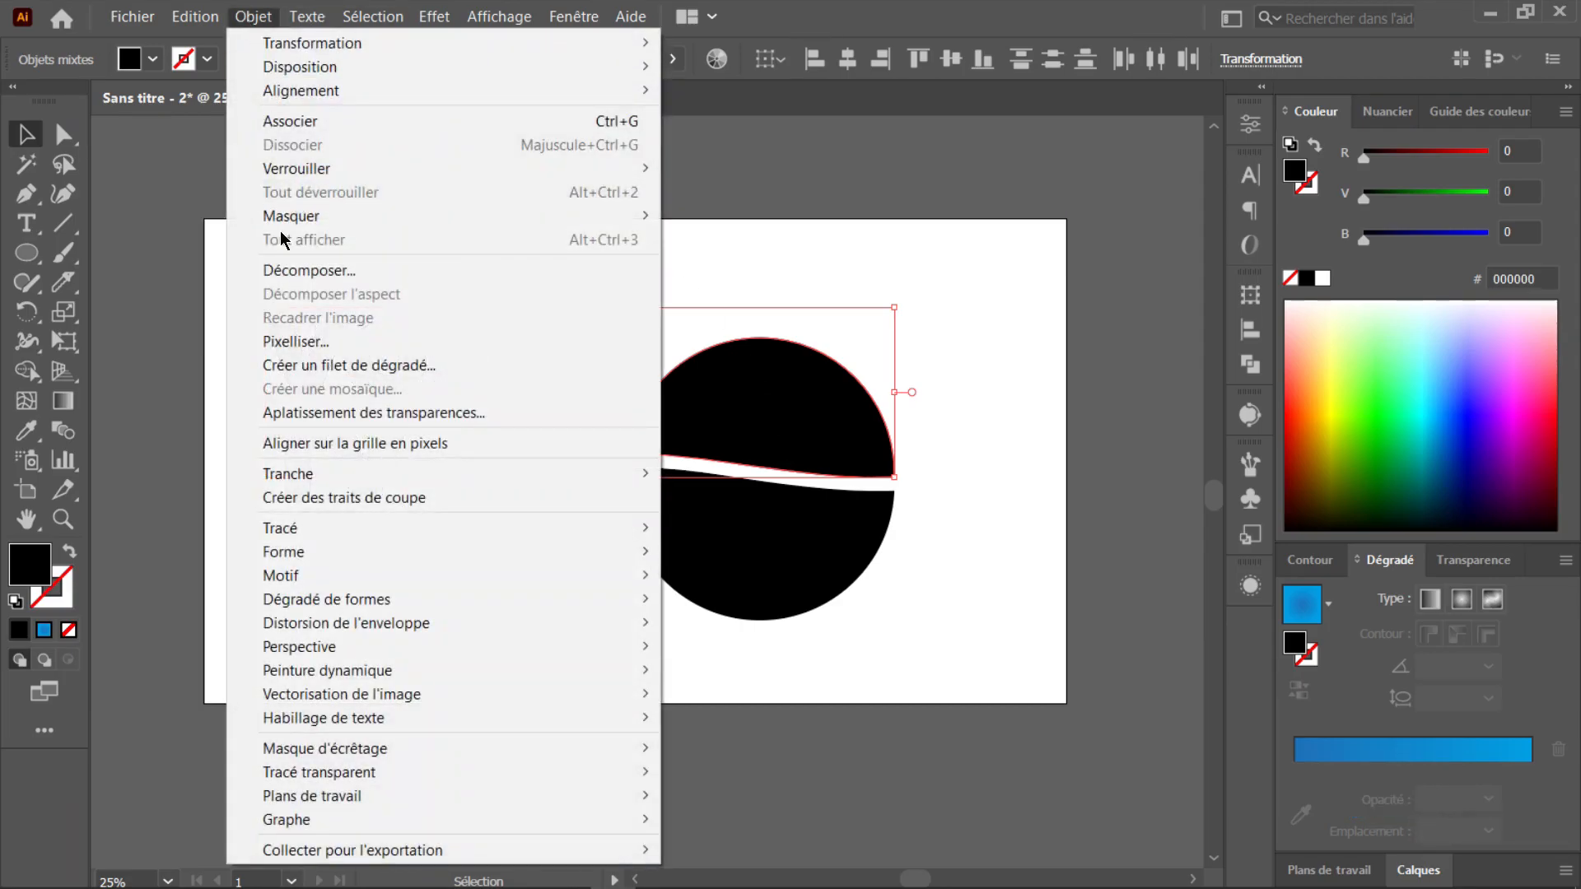
pyautogui.moveTo(435, 626)
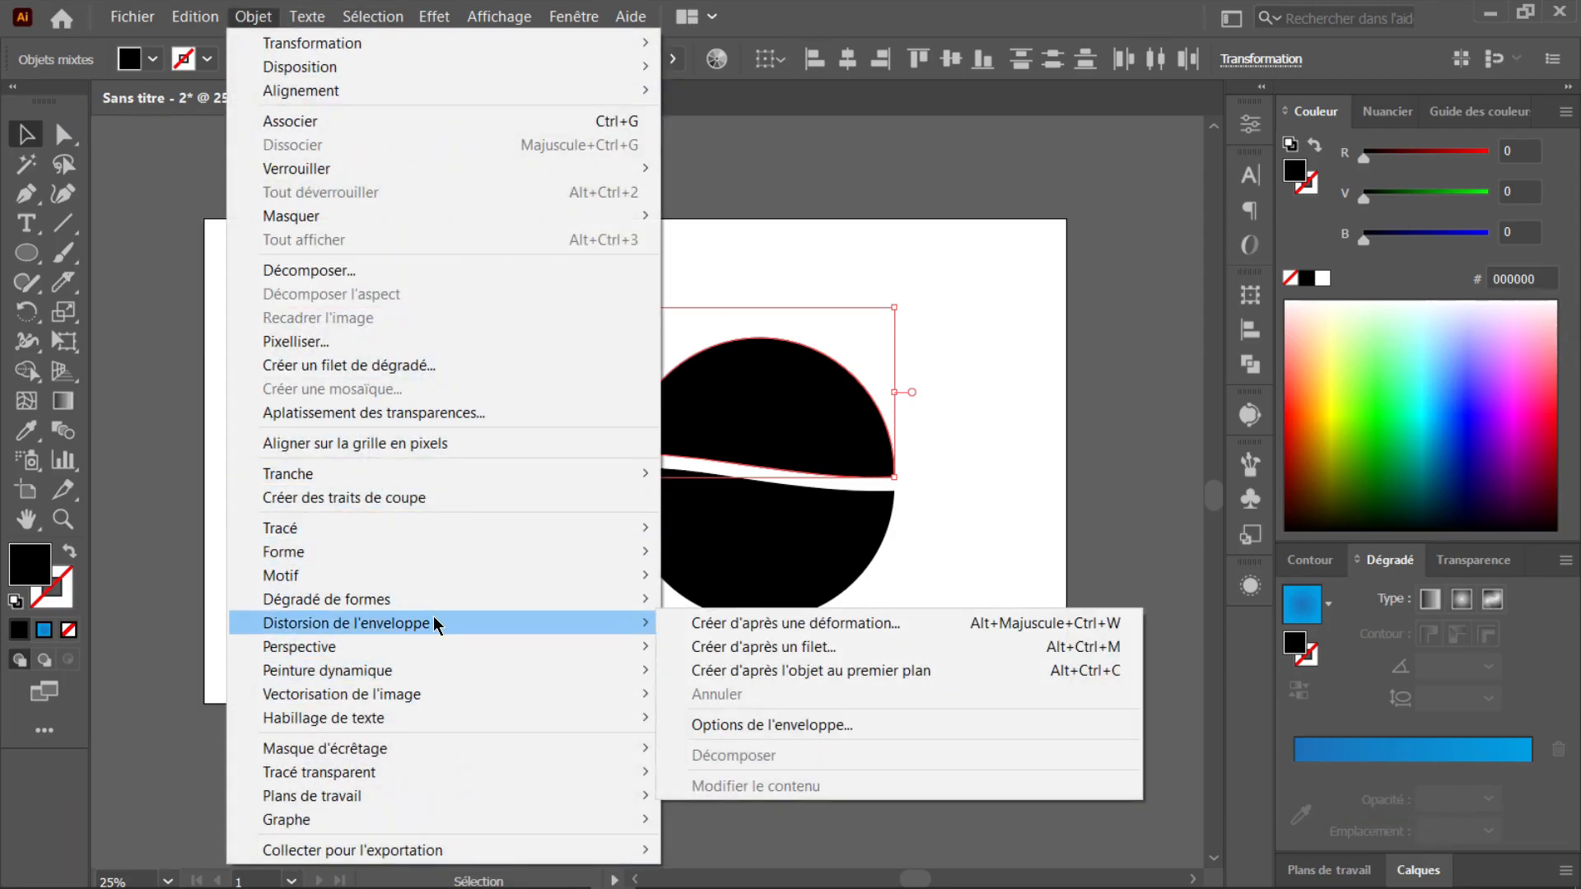
pyautogui.click(831, 673)
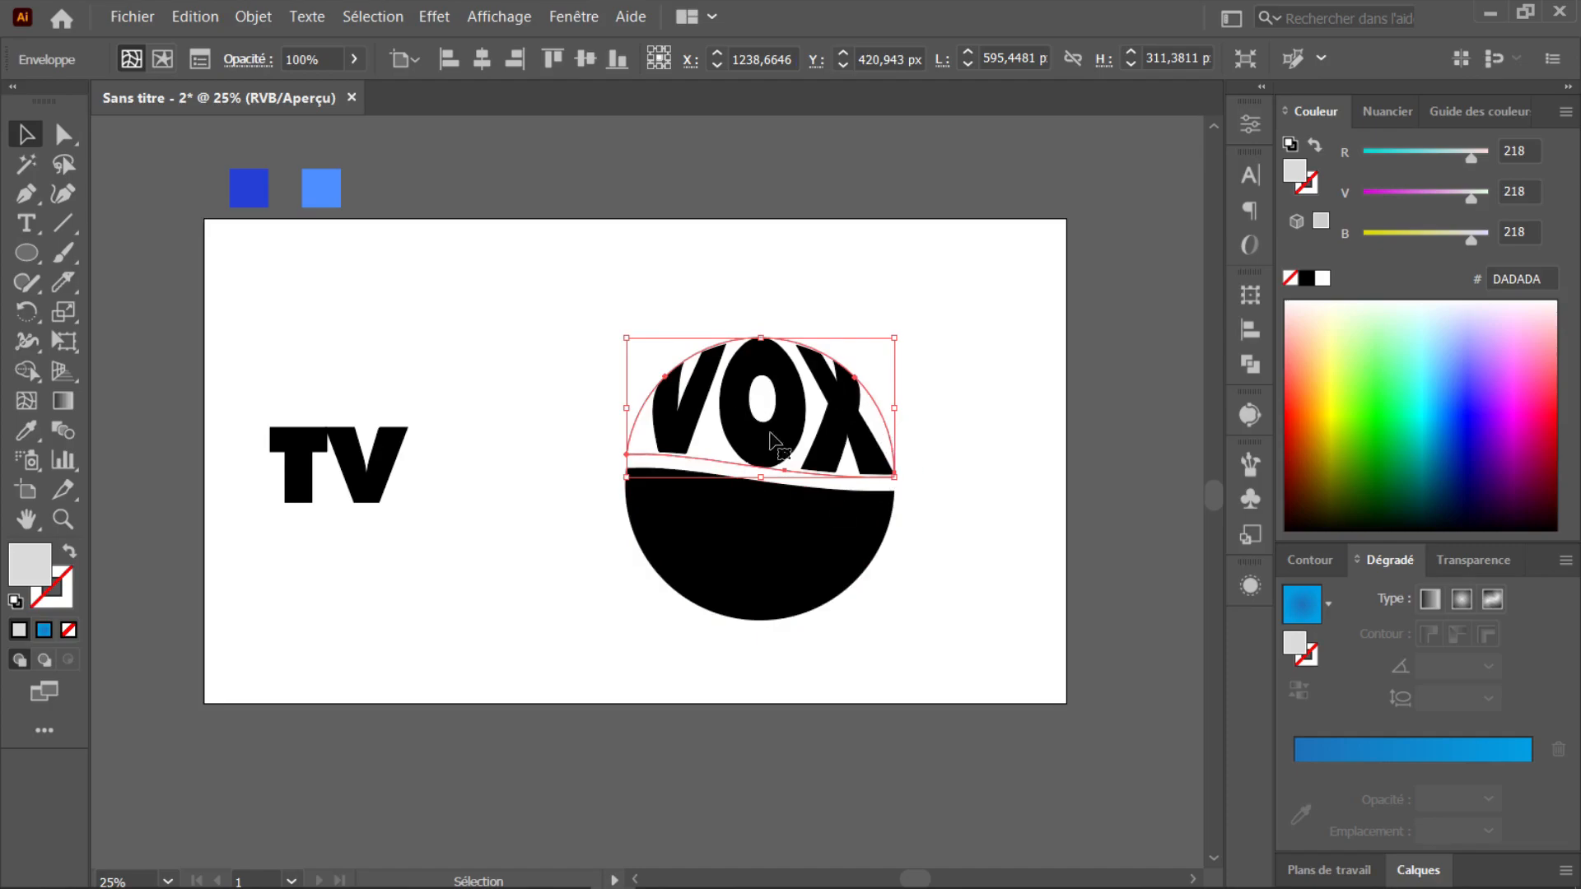
# Warp the TV text into the circle's lower half with an envelope distortion made from the top object
pyautogui.click(374, 493)
pyautogui.keyDown('shift'); pyautogui.click(758, 547); pyautogui.keyUp('shift')
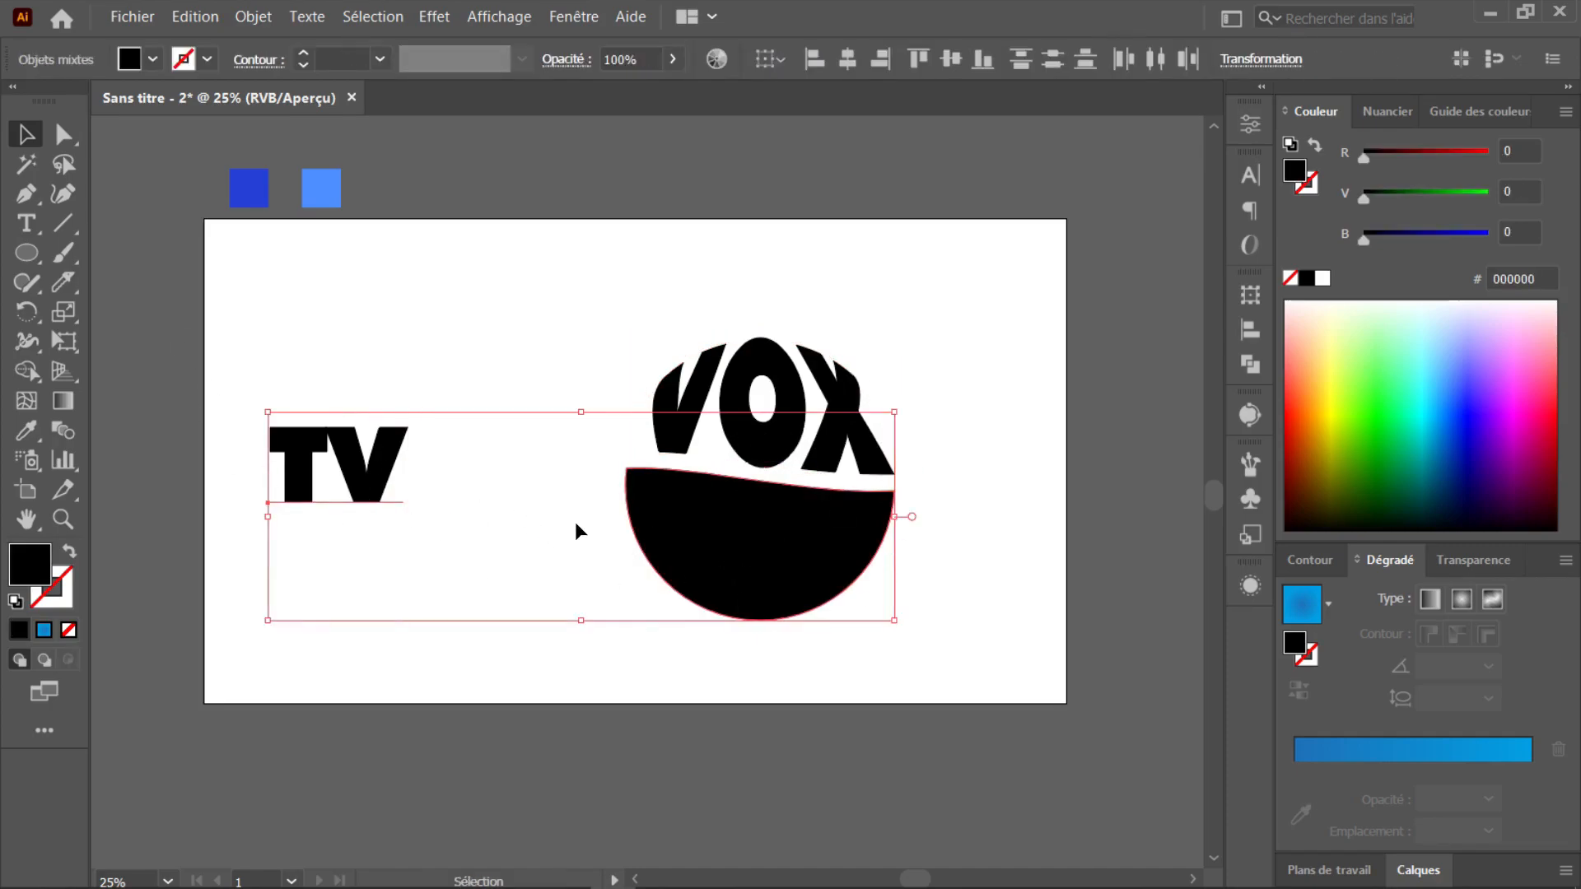
pyautogui.hotkey('ctrl', 'alt', 'c')
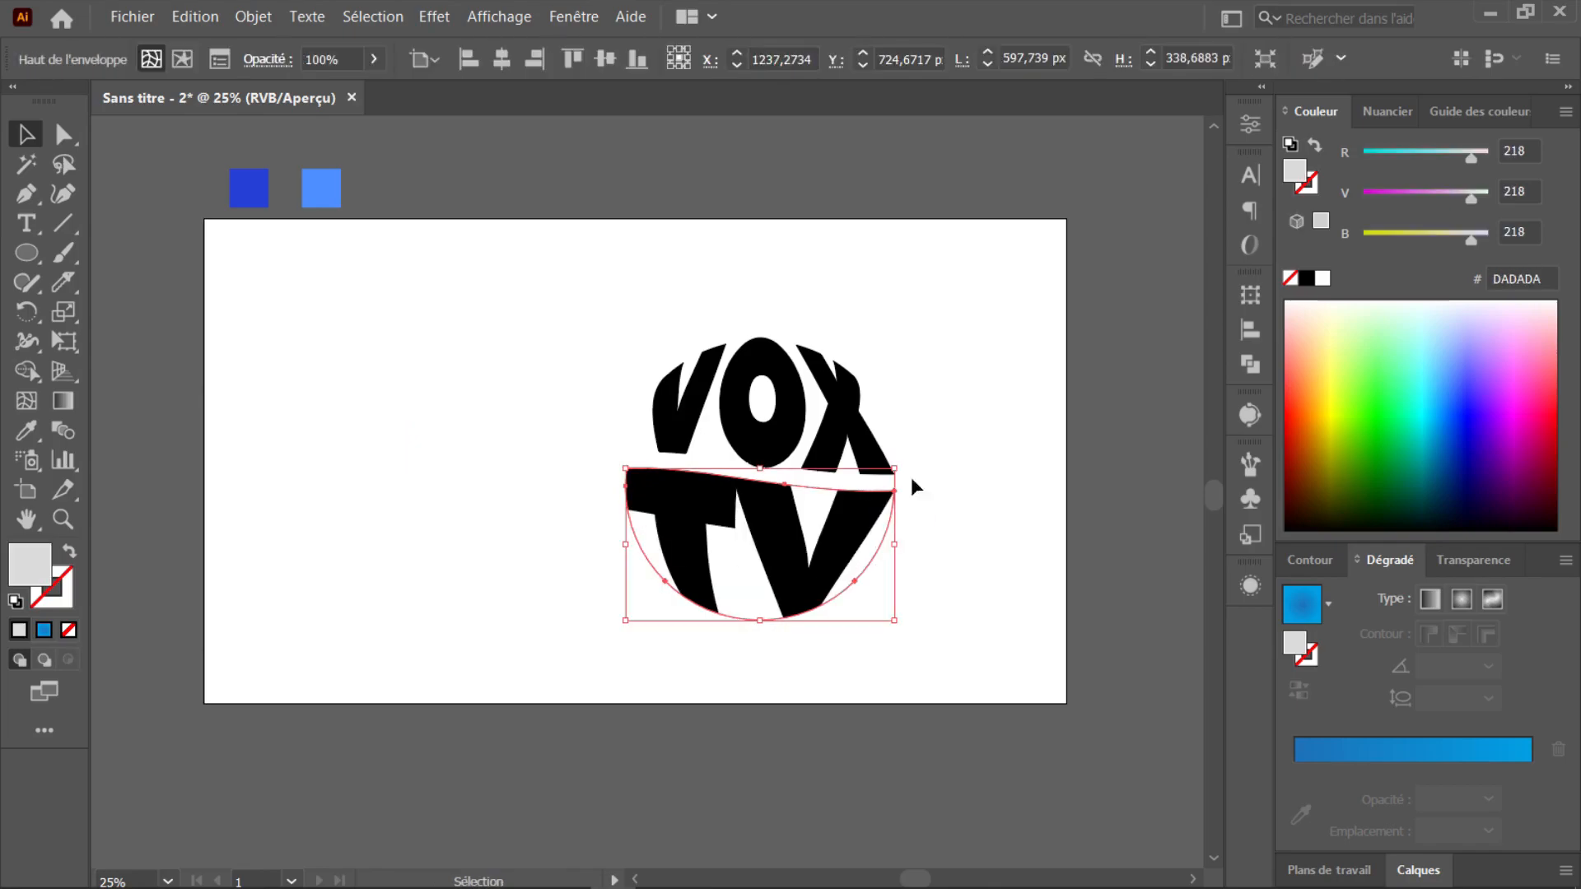
pyautogui.click(955, 372)
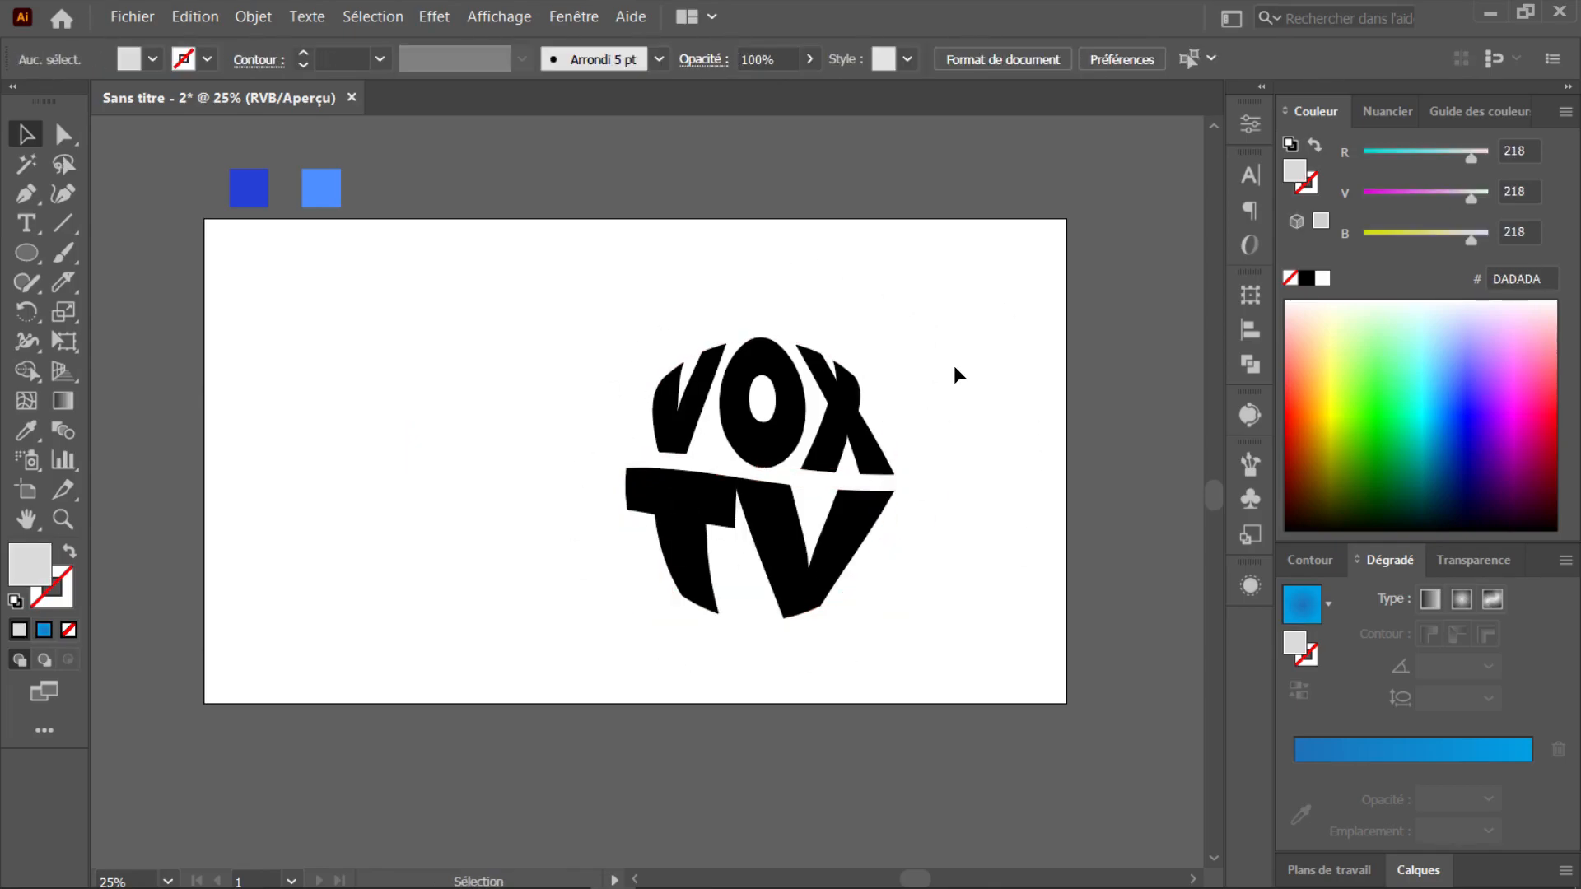
# Expand both the VOX and TV envelopes into plain shapes with the Object and Fill options
pyautogui.moveTo(974, 297); pyautogui.dragTo(400, 640)
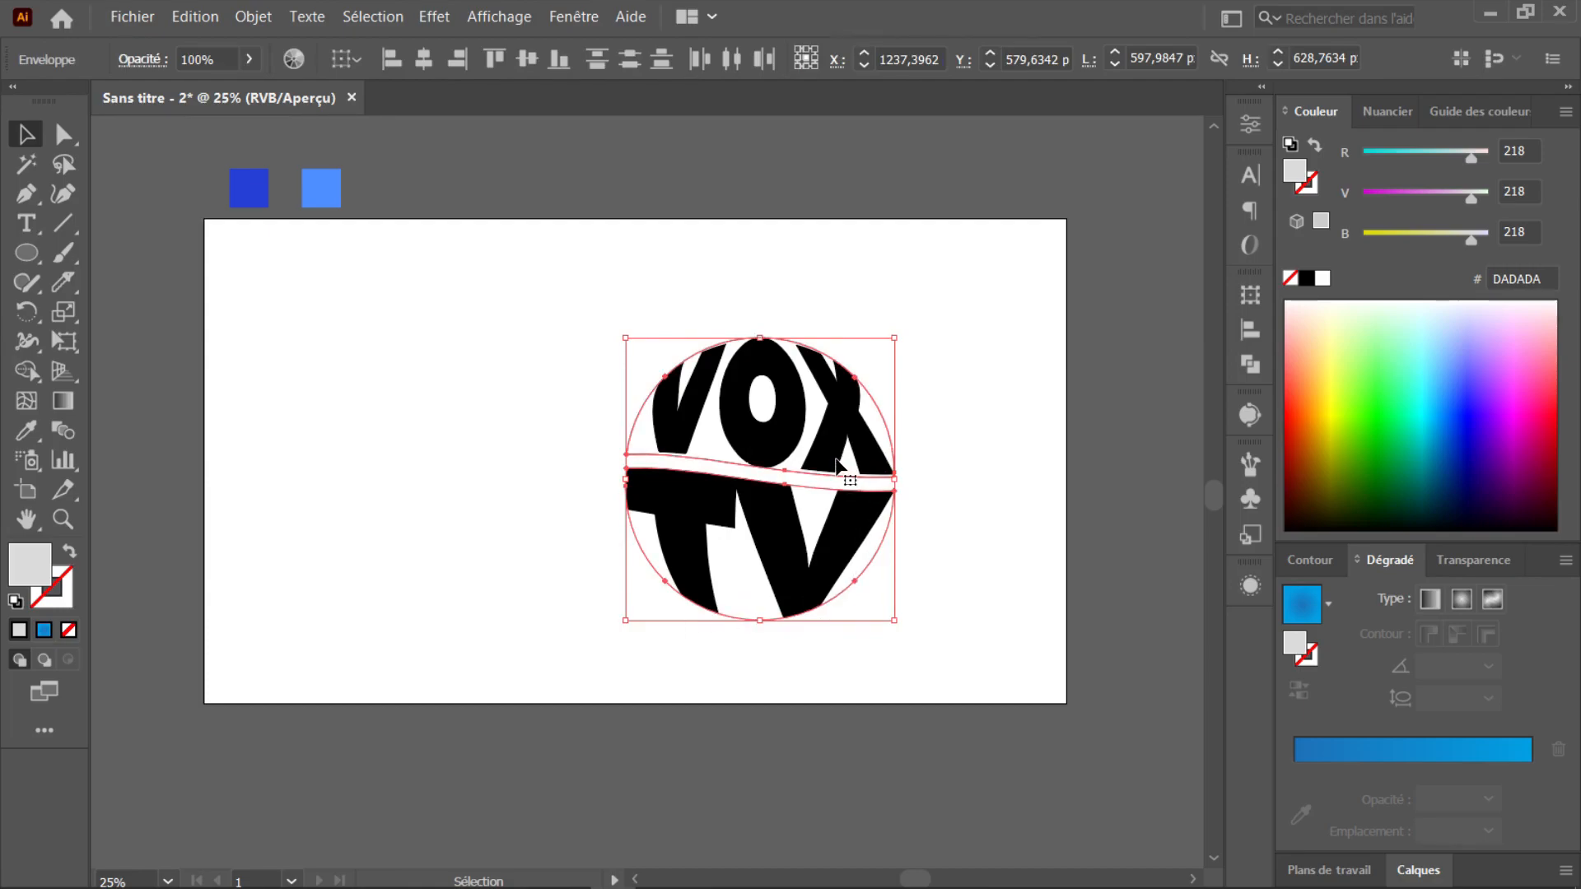
pyautogui.click(252, 17)
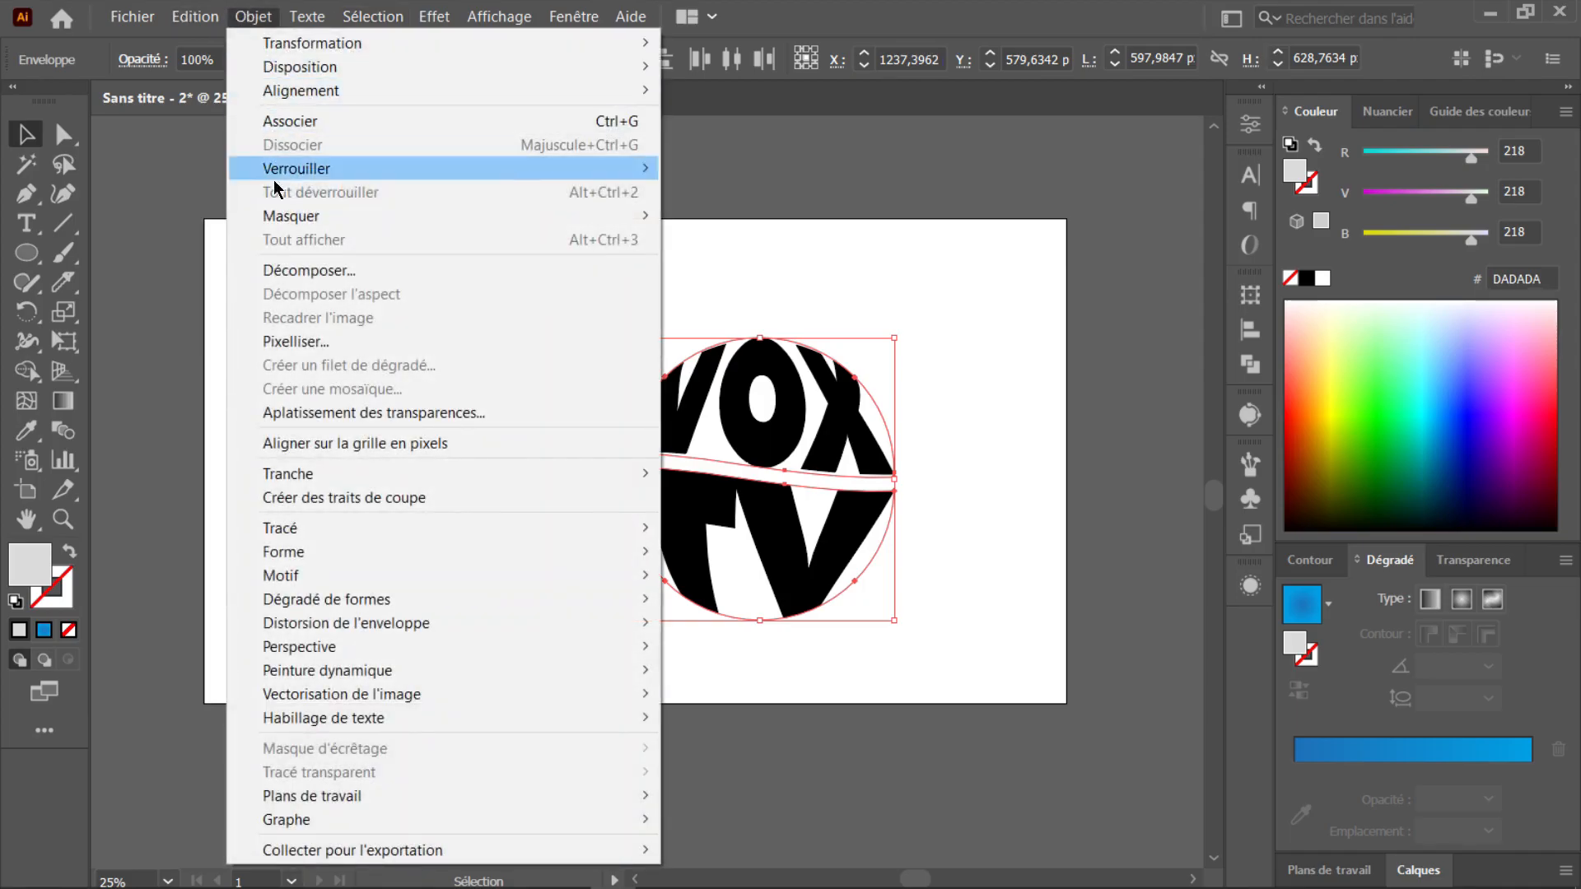
pyautogui.click(292, 280)
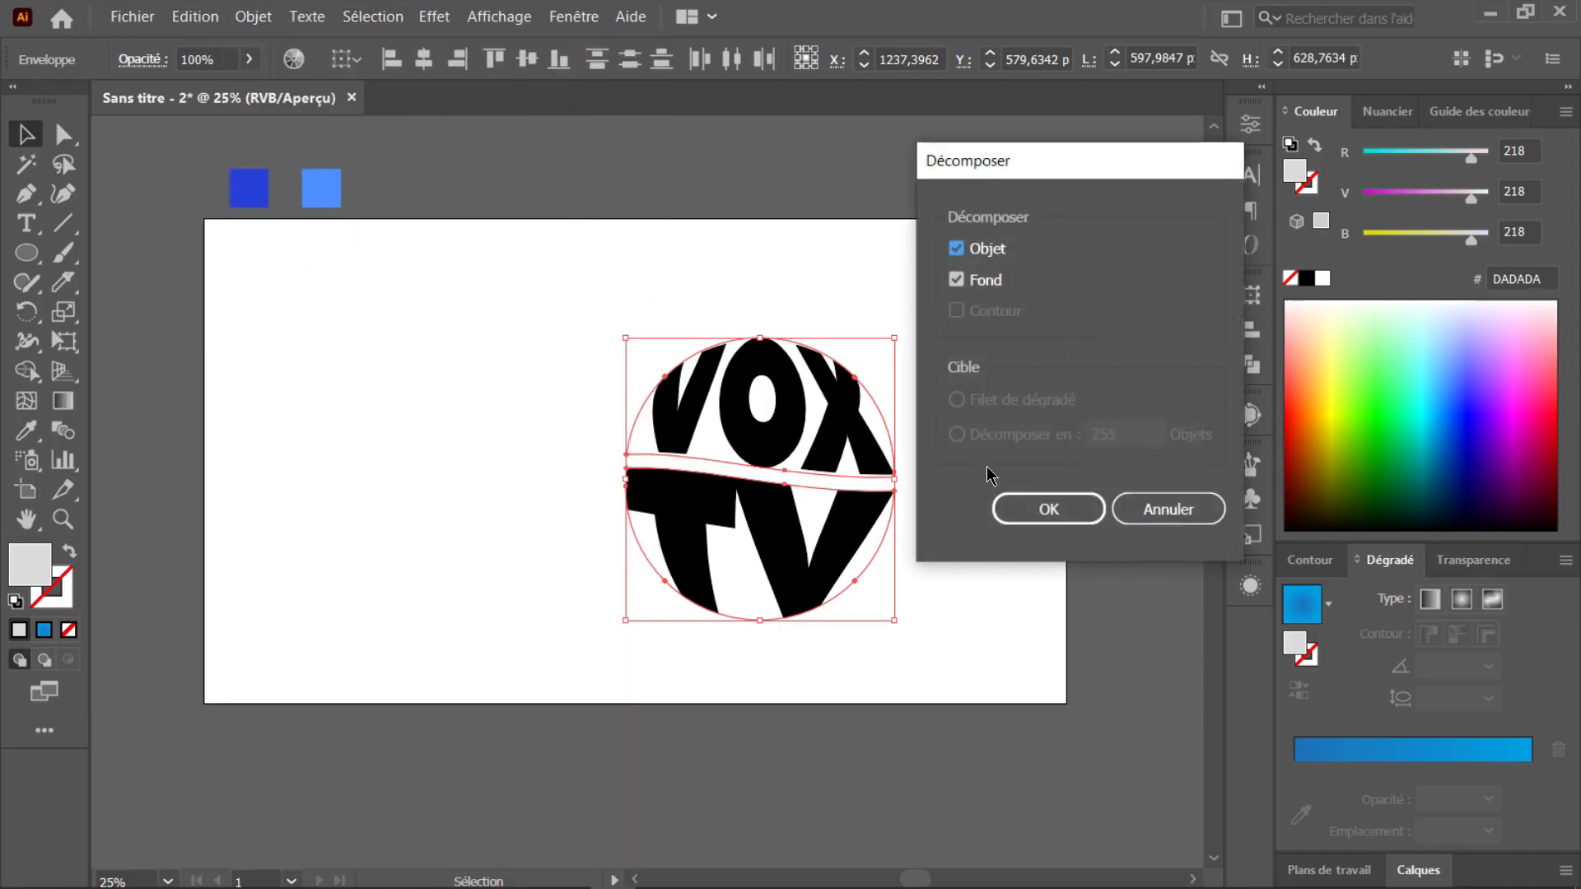
pyautogui.click(1034, 505)
pyautogui.click(1023, 503)
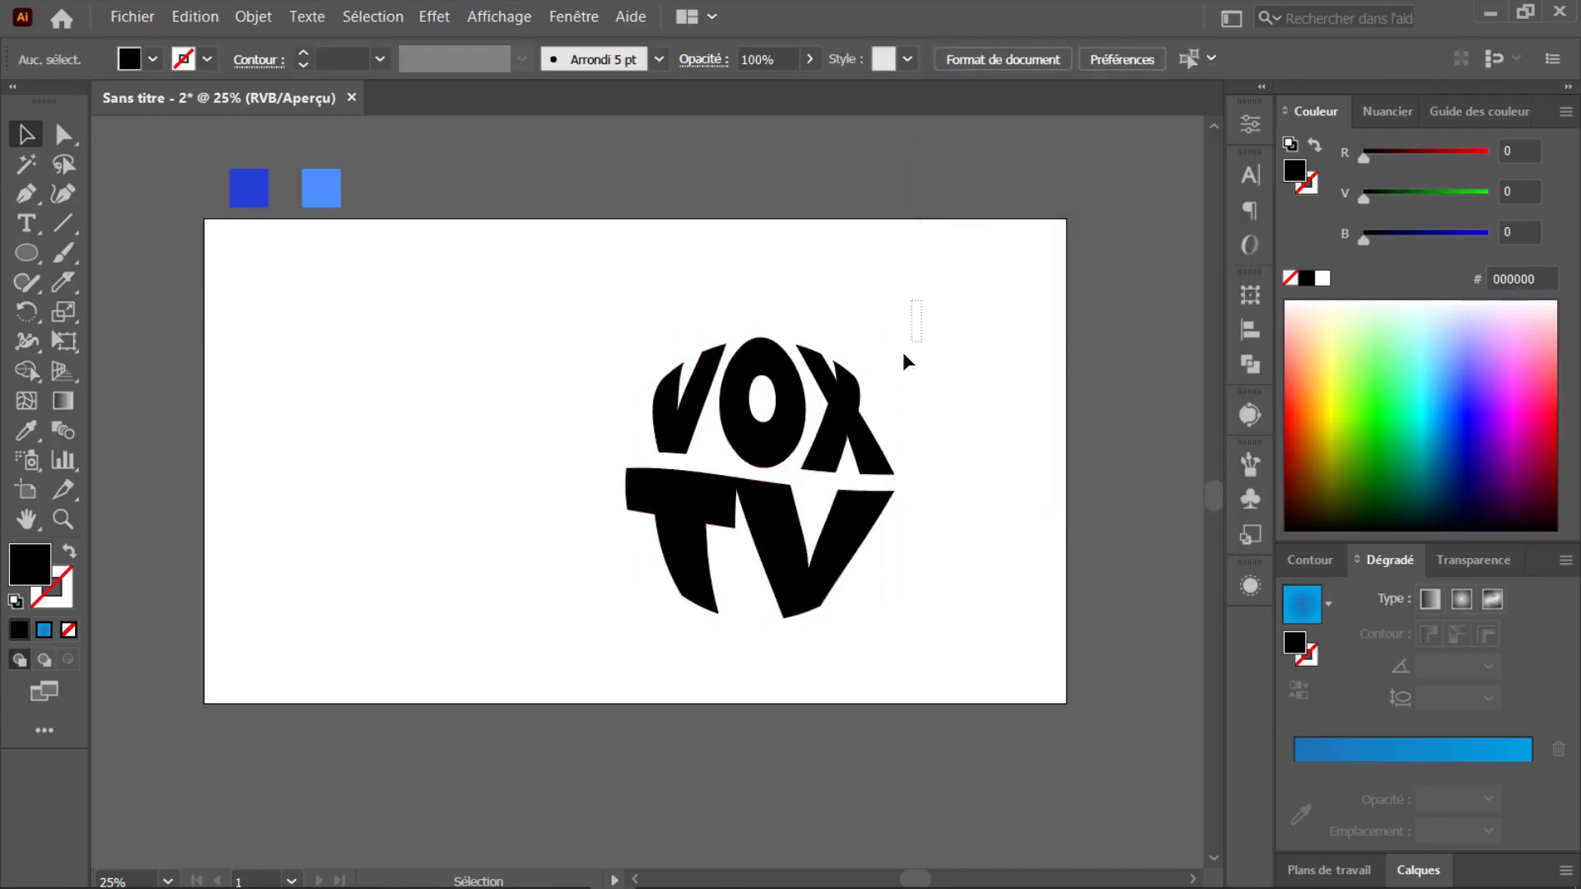
# Group the expanded VOX and TV lettering and move the group to the centre of the artboard
pyautogui.moveTo(917, 329); pyautogui.dragTo(514, 708)
pyautogui.rightClick(814, 431)
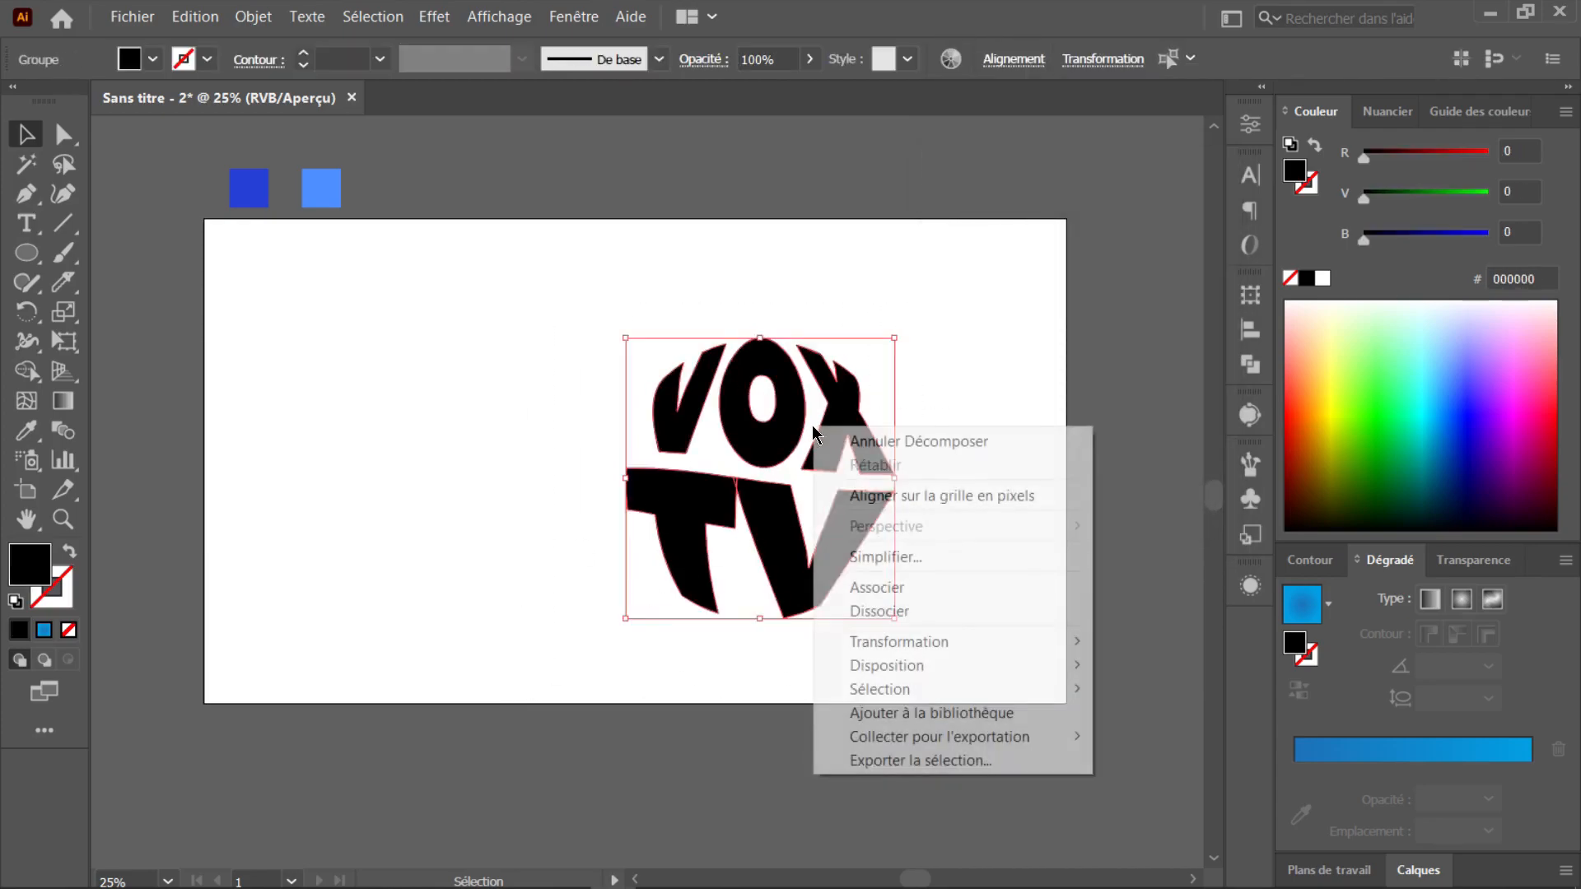
pyautogui.click(846, 578)
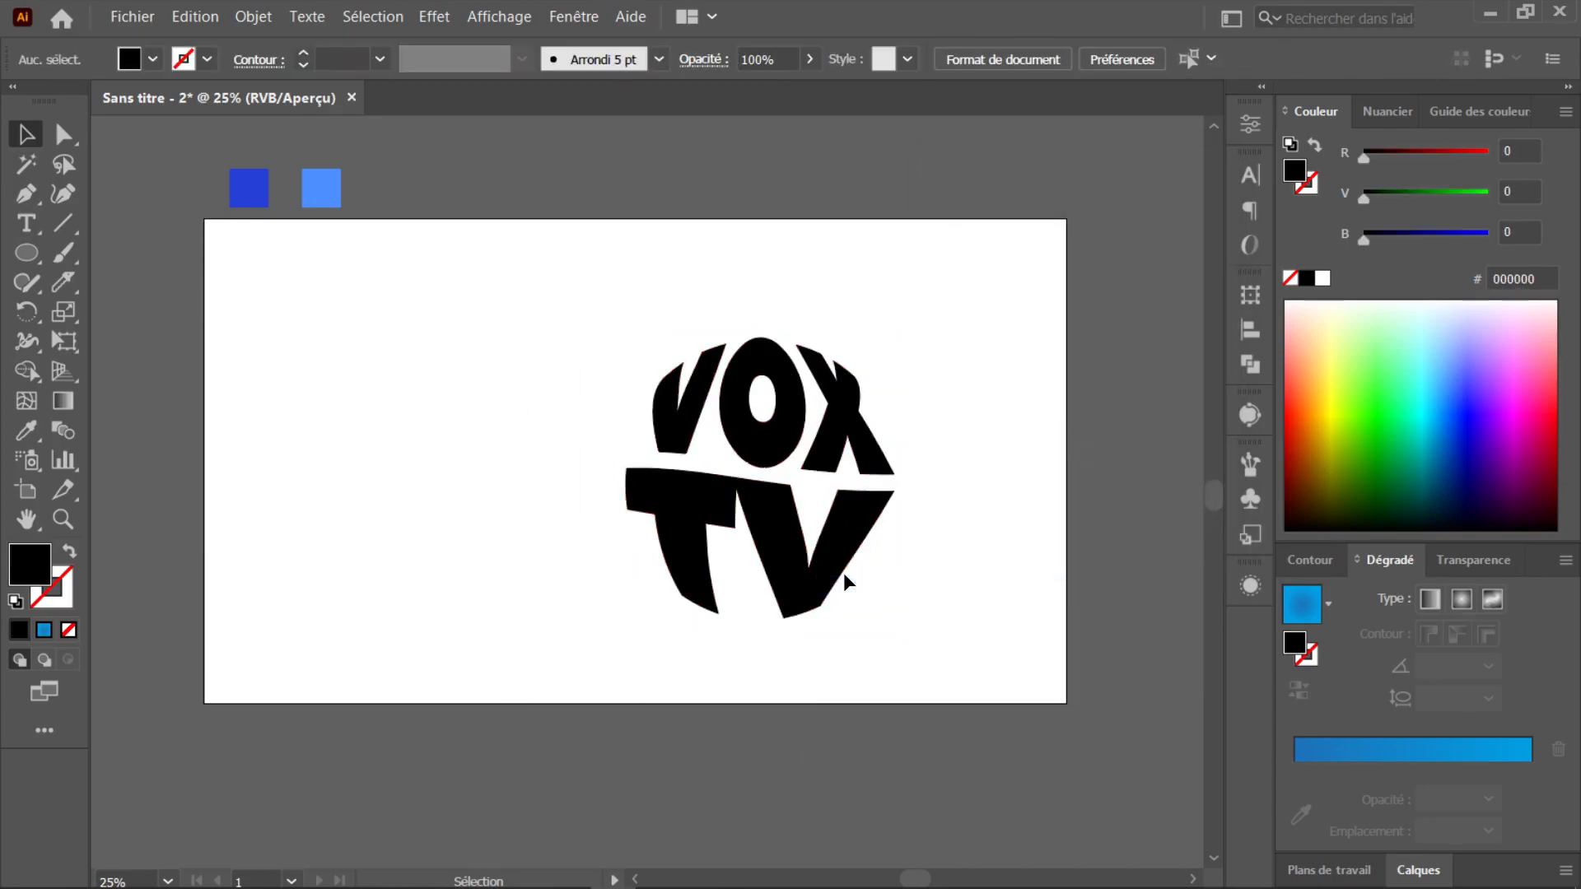
pyautogui.click(796, 400)
pyautogui.moveTo(796, 403); pyautogui.dragTo(669, 434)
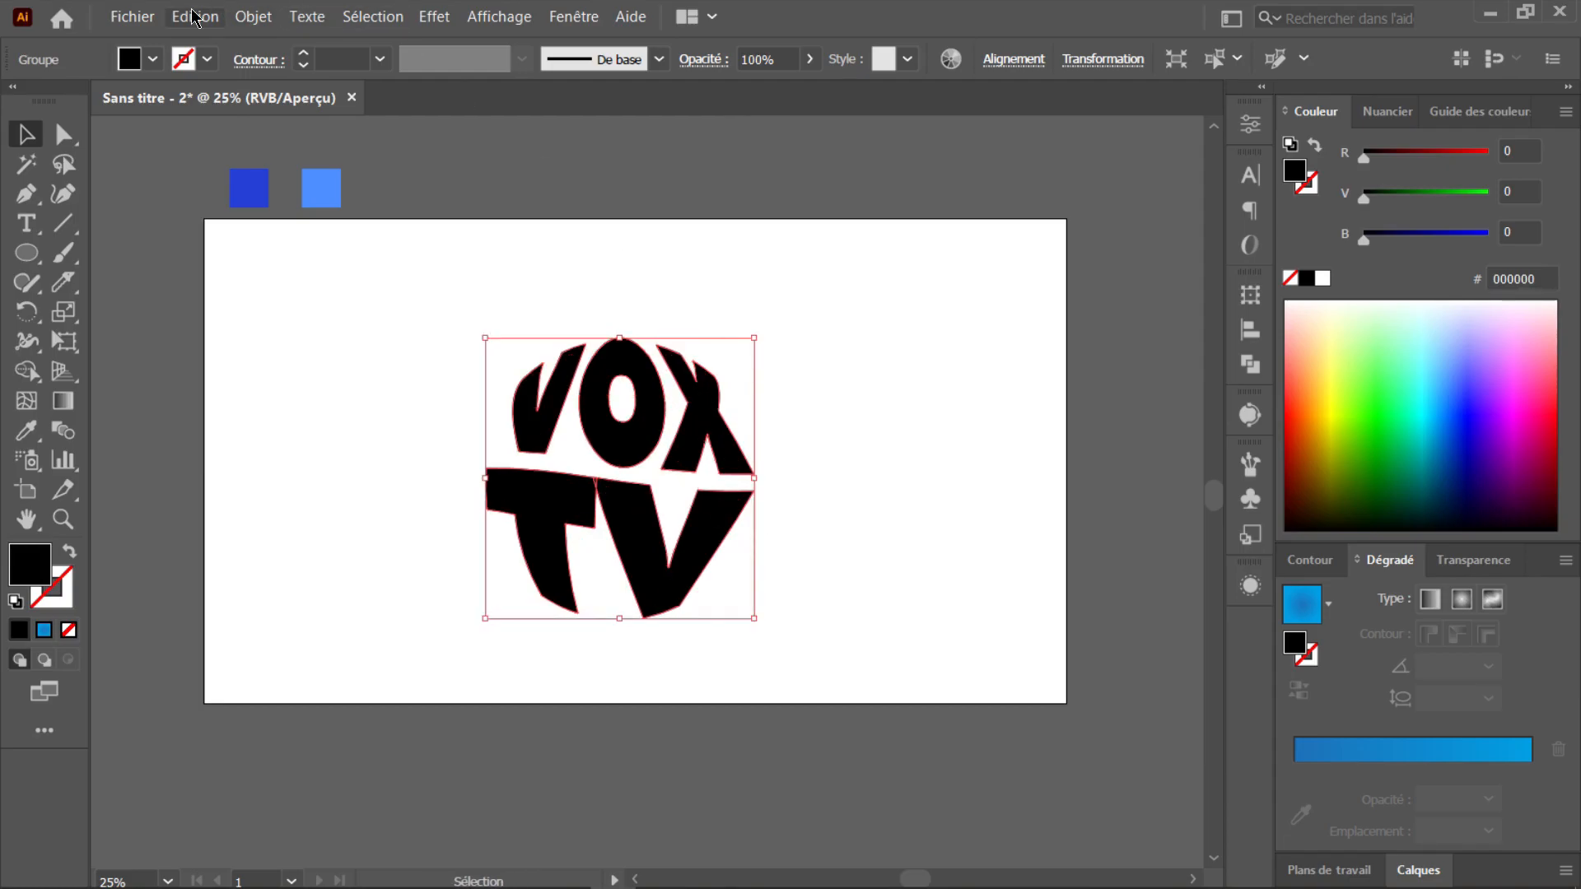
# Copy the VOX TV group and paste the duplicate in place over the original
pyautogui.hotkey('alt', 'e')
pyautogui.click(223, 123)
pyautogui.hotkey('ctrl', 'shift', 'a')
pyautogui.click(195, 17)
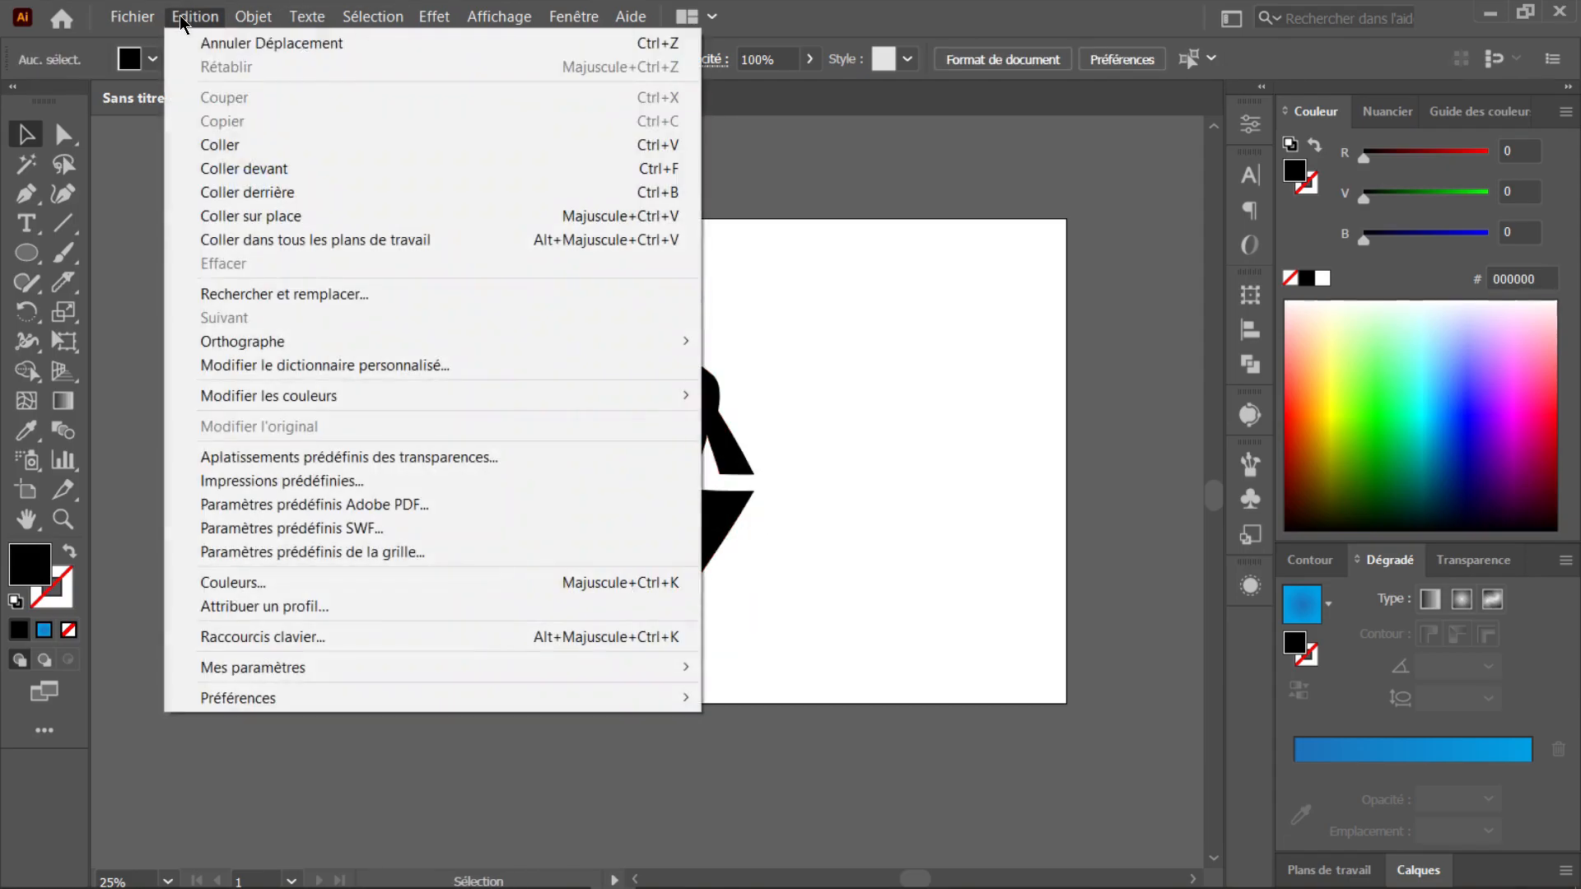
pyautogui.click(390, 221)
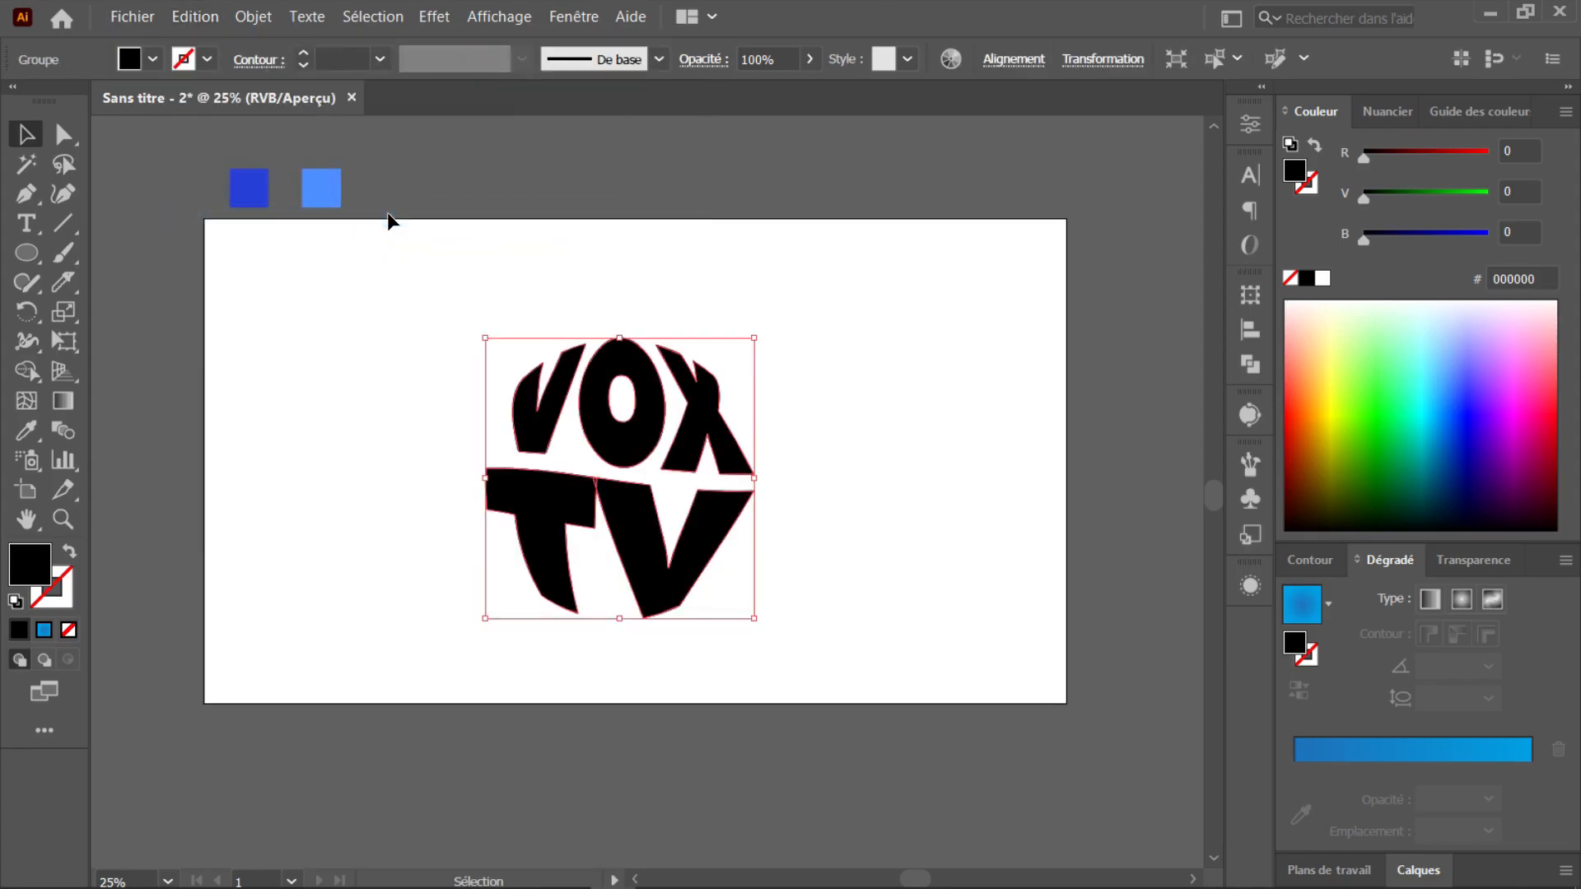
# Shrink the pasted VOX TV copy about its centre to roughly a quarter size and send it to the back
pyautogui.moveTo(754, 337); pyautogui.dragTo(656, 406)
pyautogui.rightClick(643, 453)
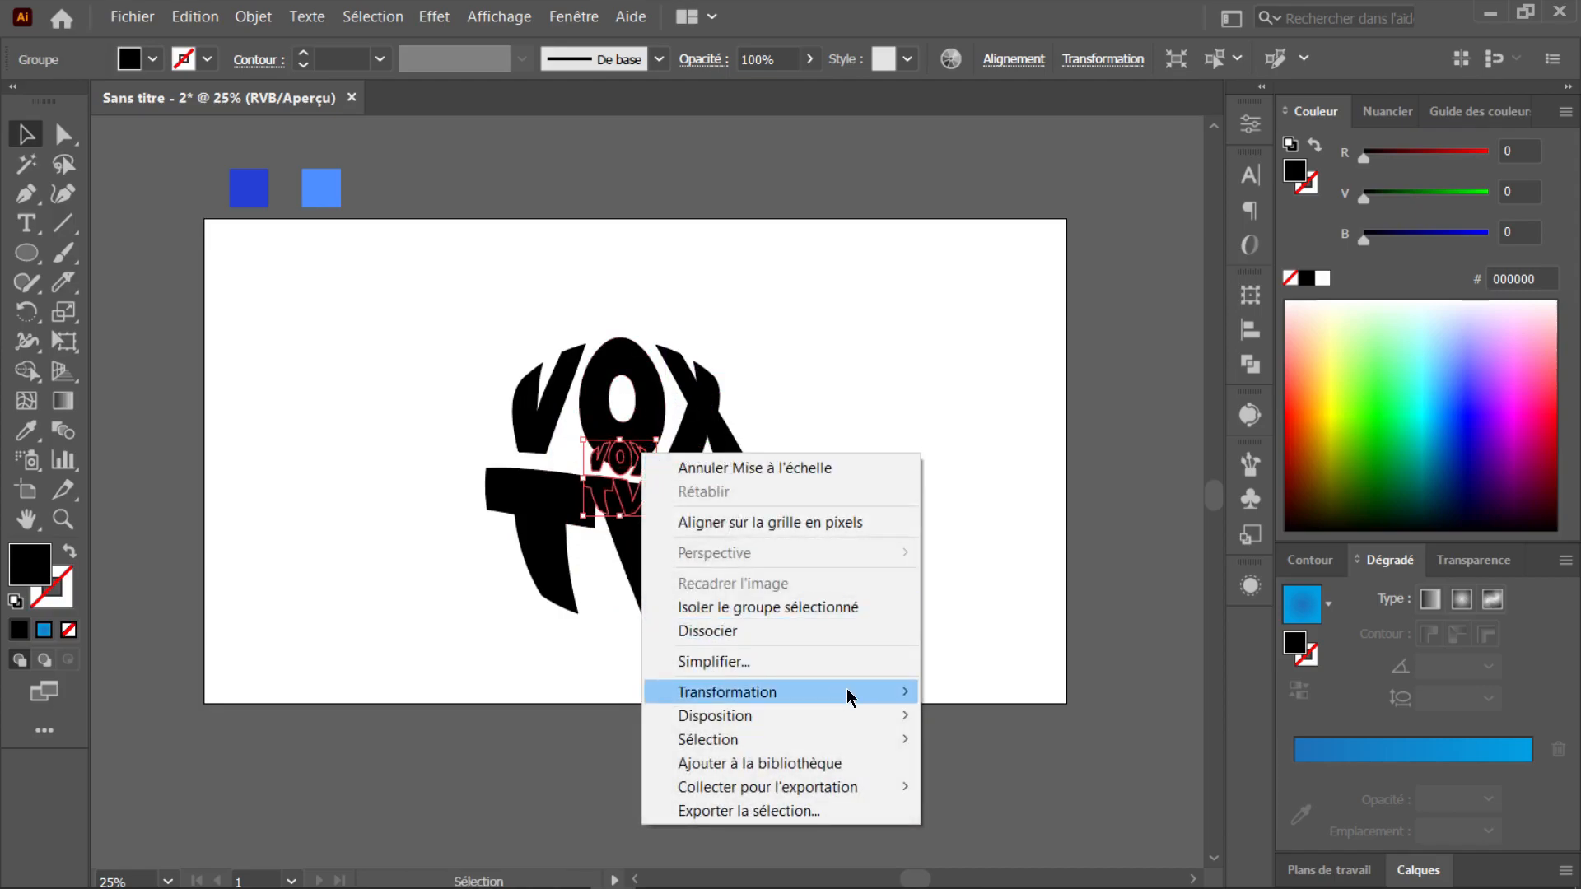
pyautogui.moveTo(848, 715)
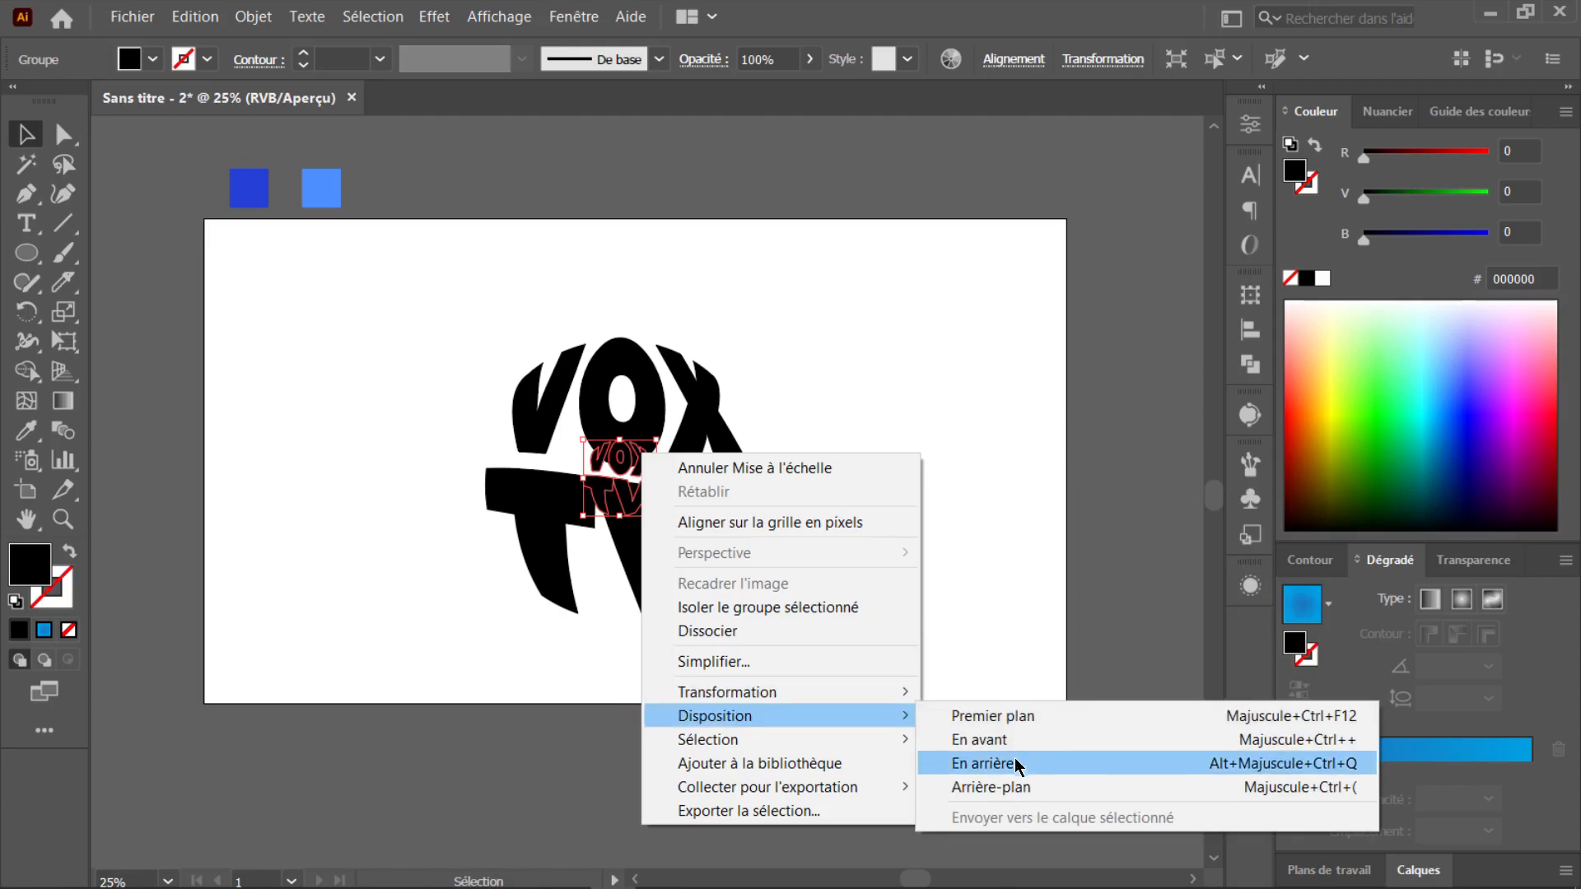
pyautogui.click(1007, 783)
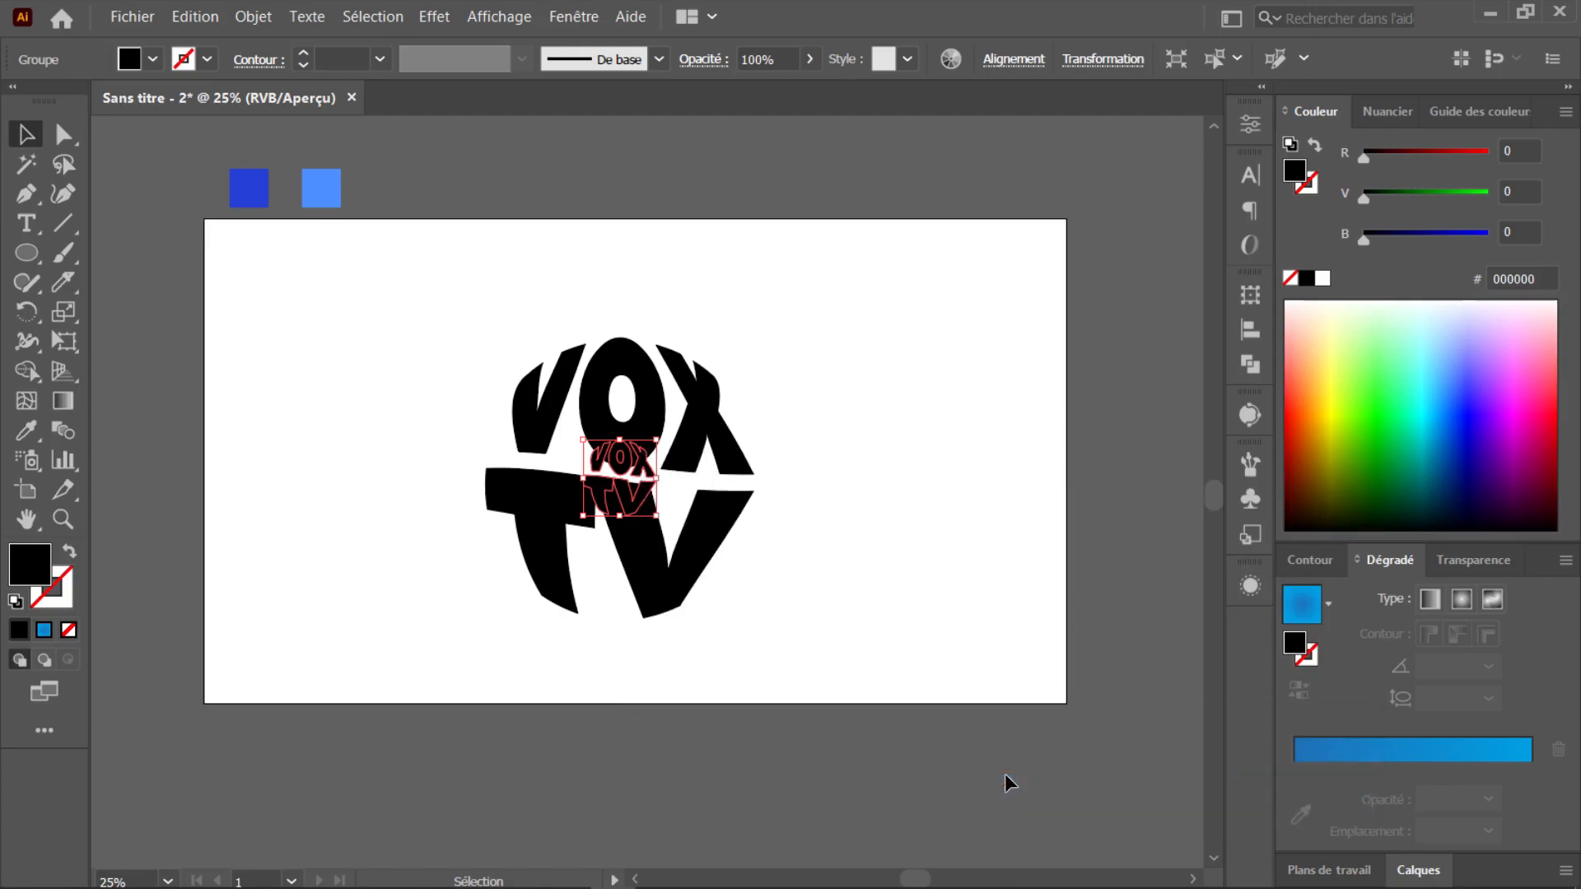
# Fill the large VOX TV group with the dark blue 263FD6 sampled from the swatch square above the artboard
pyautogui.click(694, 384)
pyautogui.press('i')
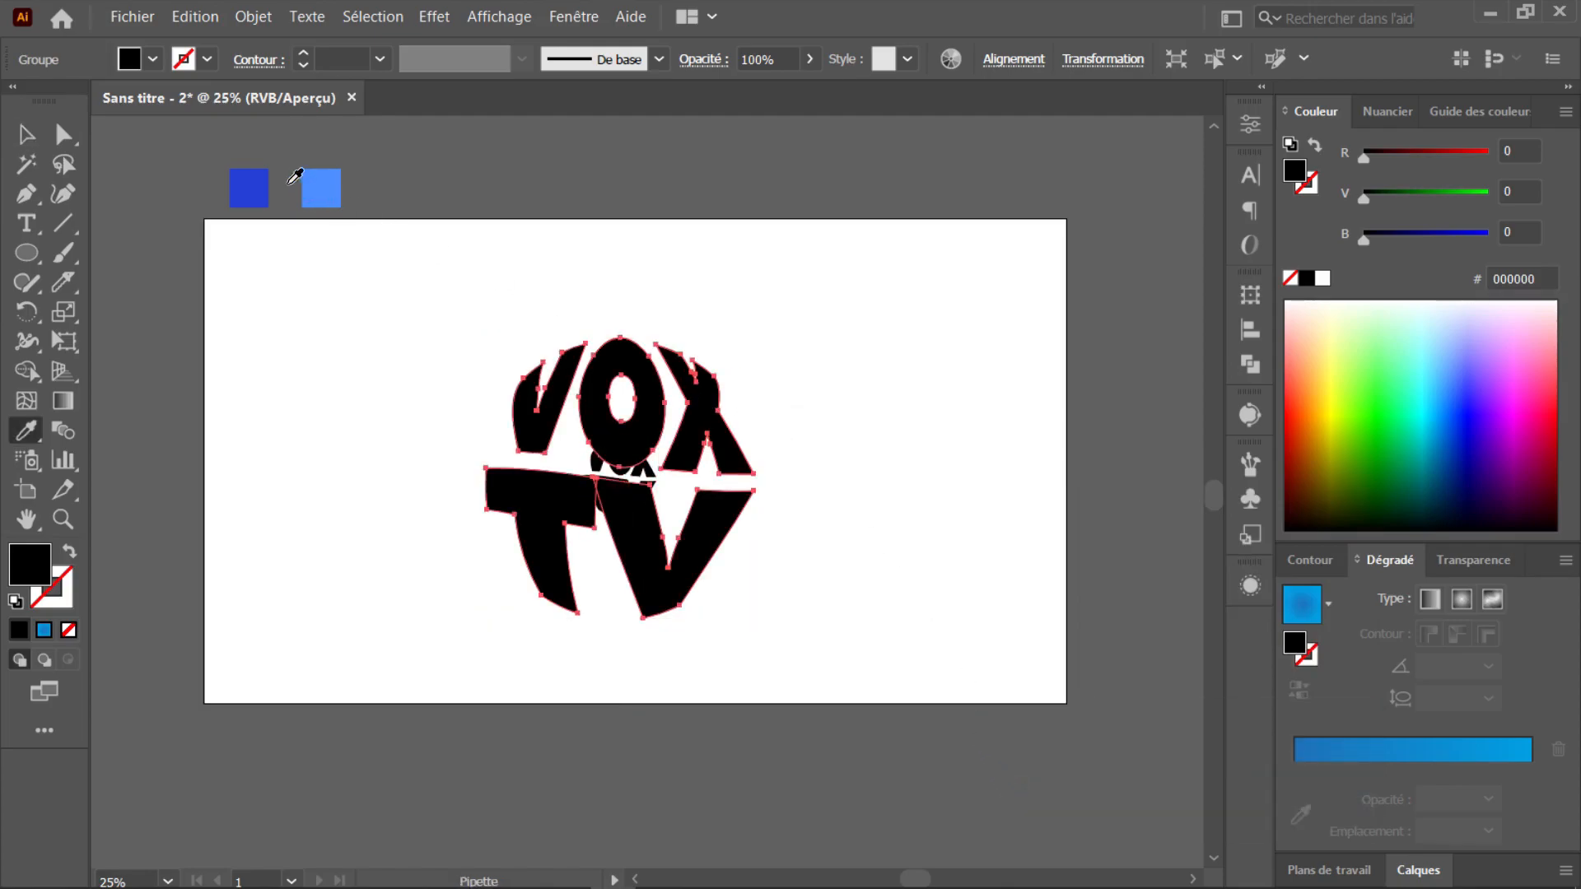
pyautogui.click(251, 176)
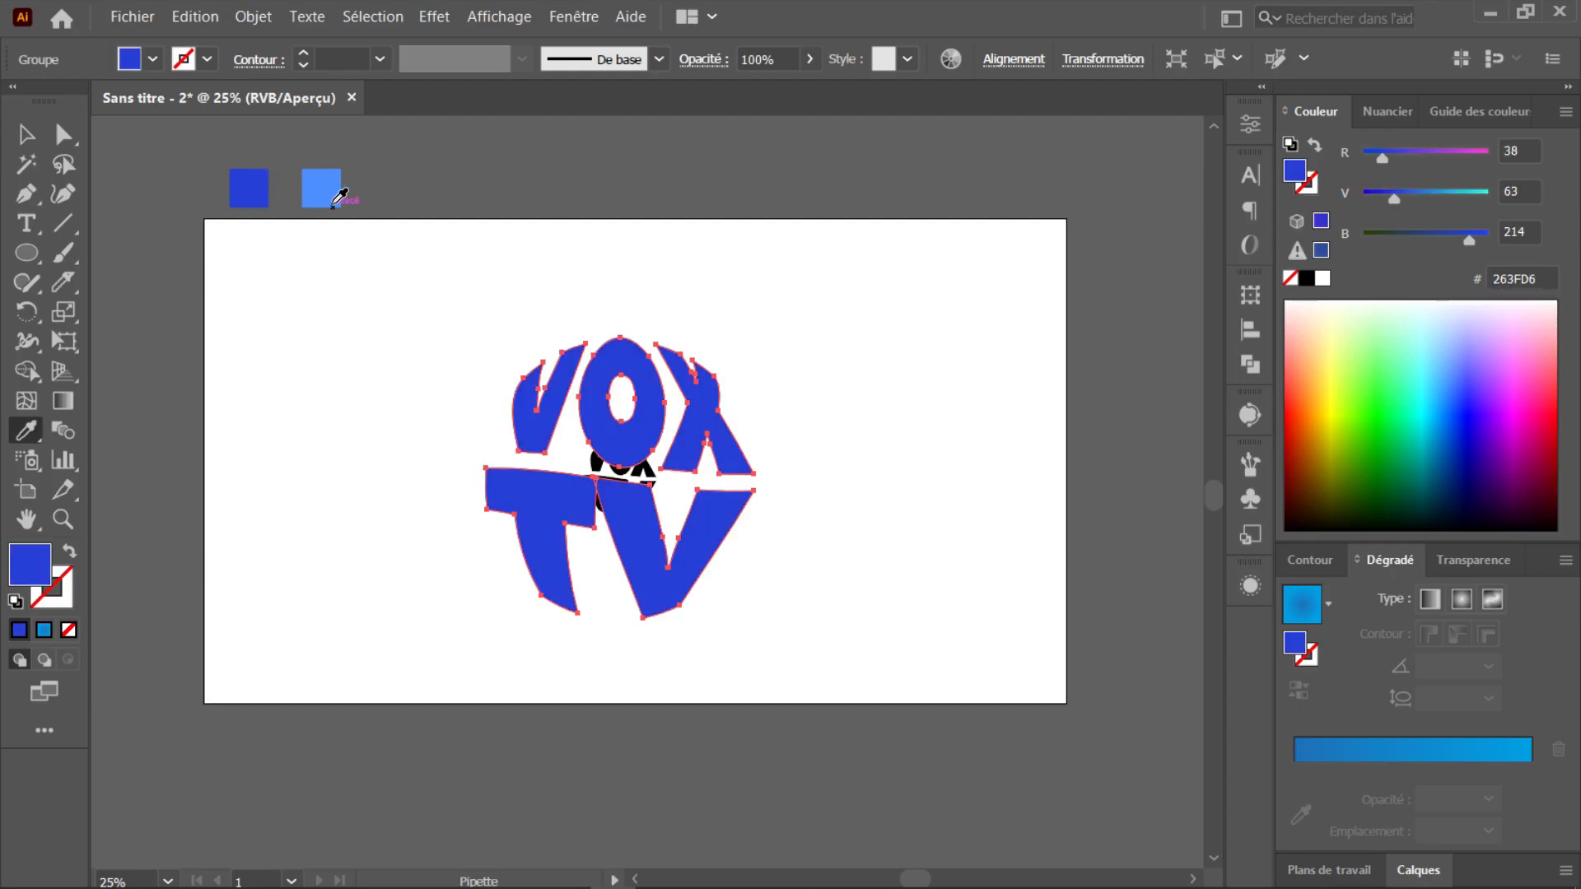
# Fill the small VOX TV copy with the light blue 4E8EFF sampled from the second swatch square
pyautogui.press('v')
pyautogui.click(590, 476)
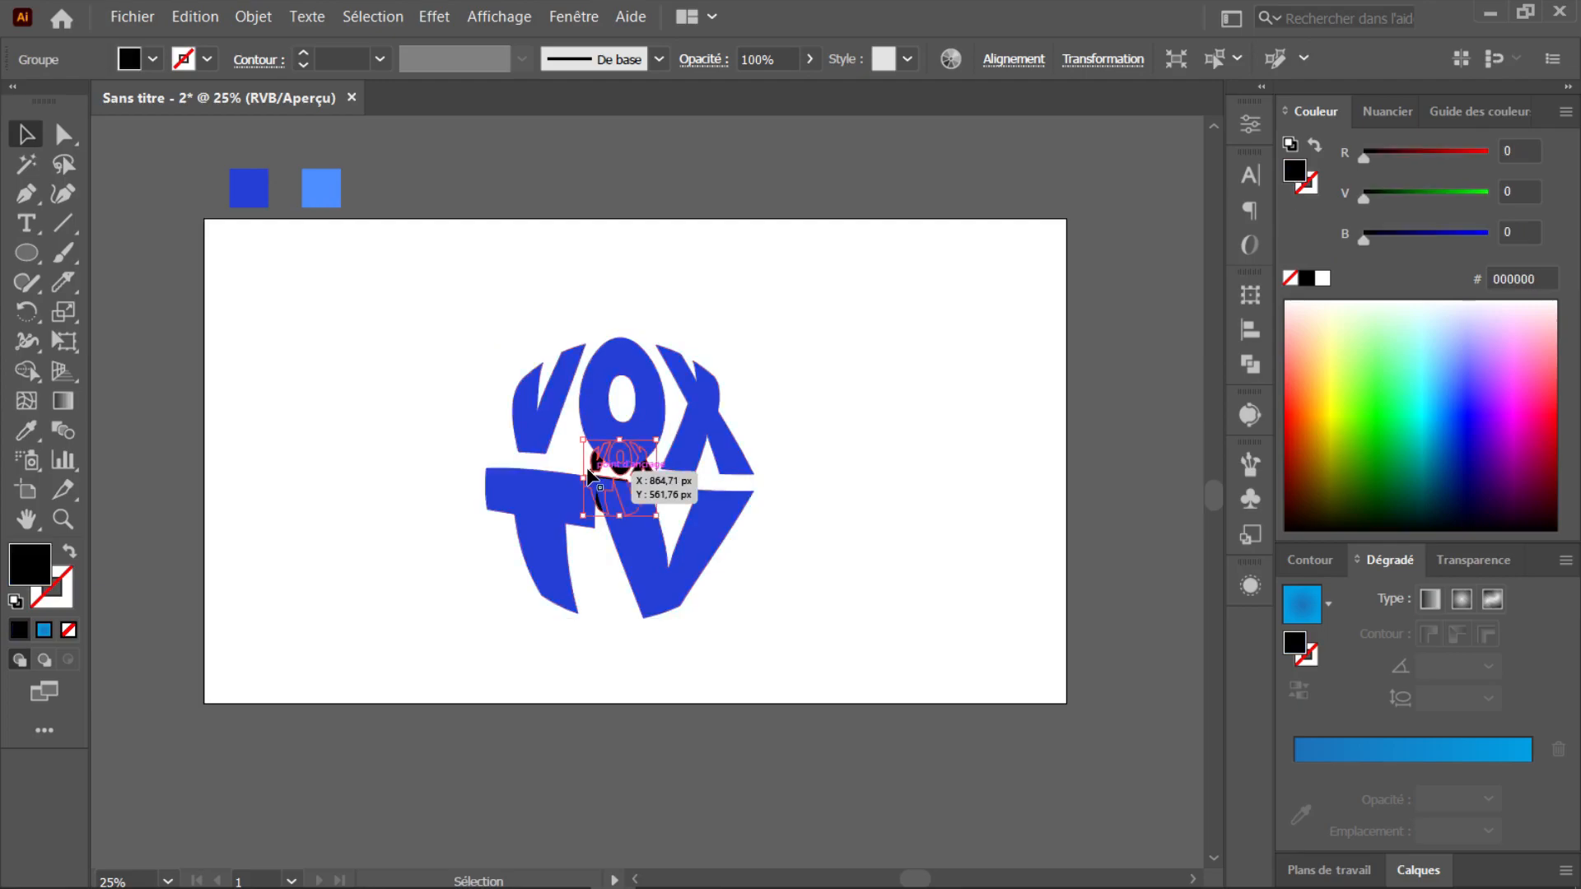
pyautogui.press('i')
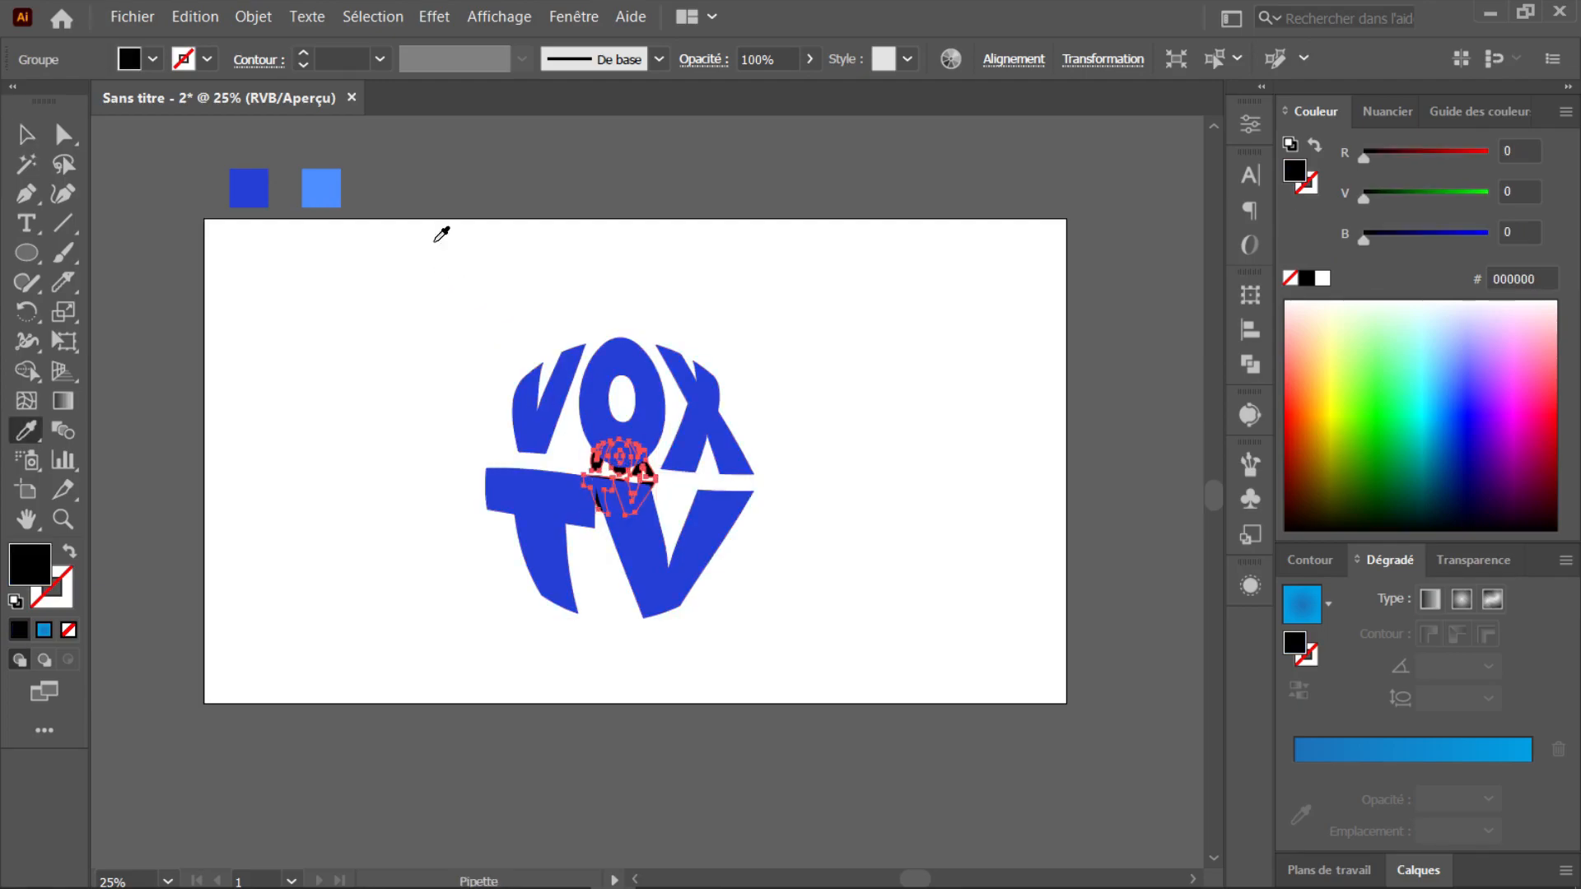
pyautogui.click(320, 178)
pyautogui.press('v')
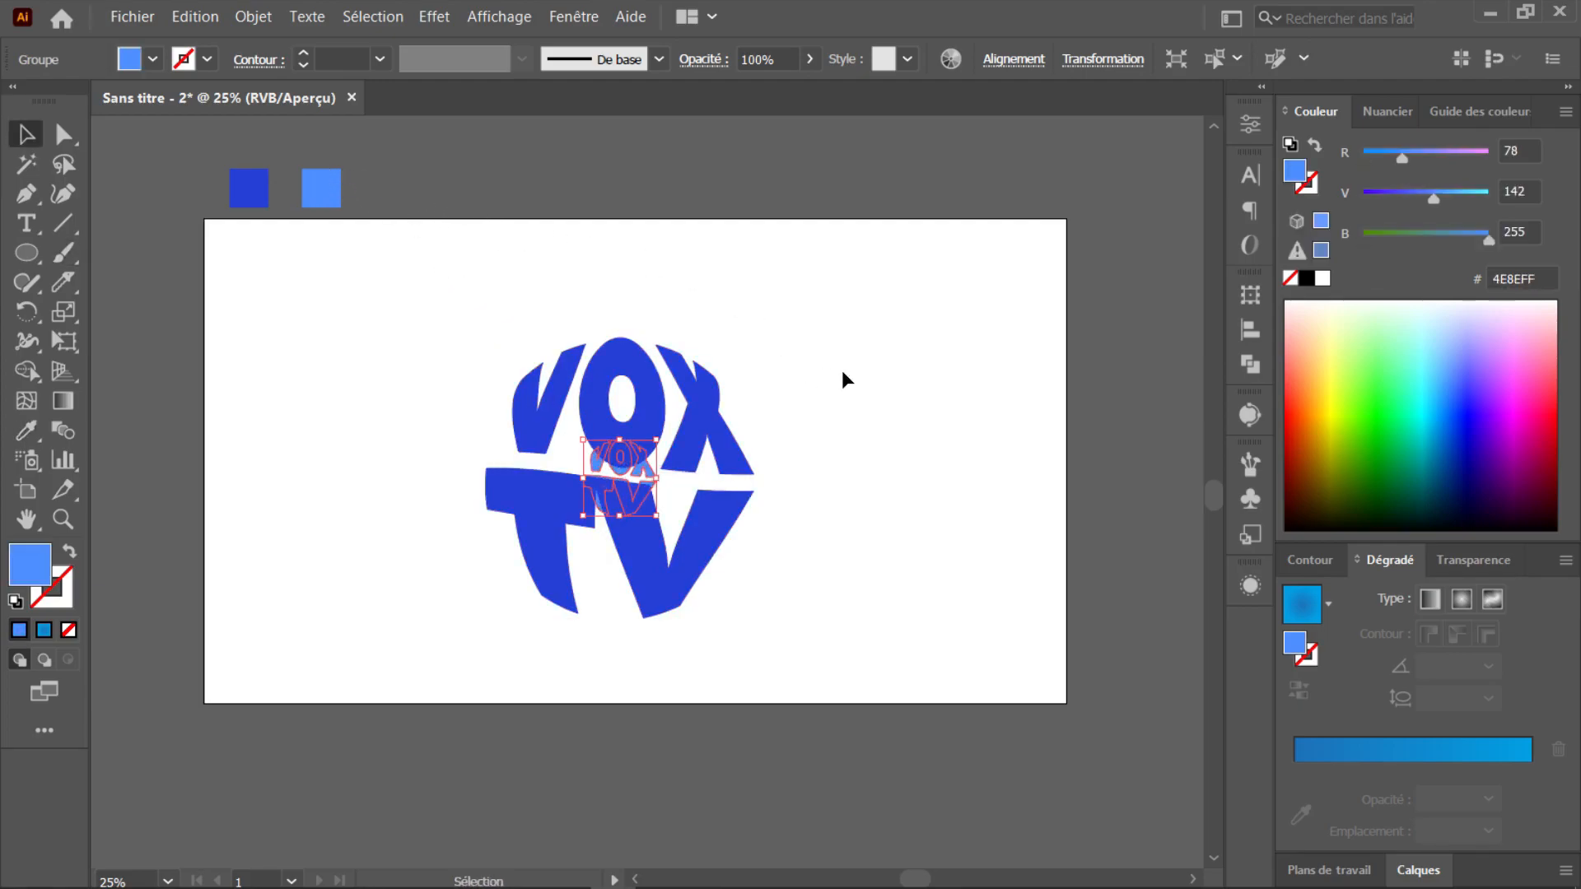
pyautogui.click(892, 367)
# Blend the large VOX TV group with the small copy behind it using the Blend tool
pyautogui.moveTo(907, 330); pyautogui.dragTo(245, 675)
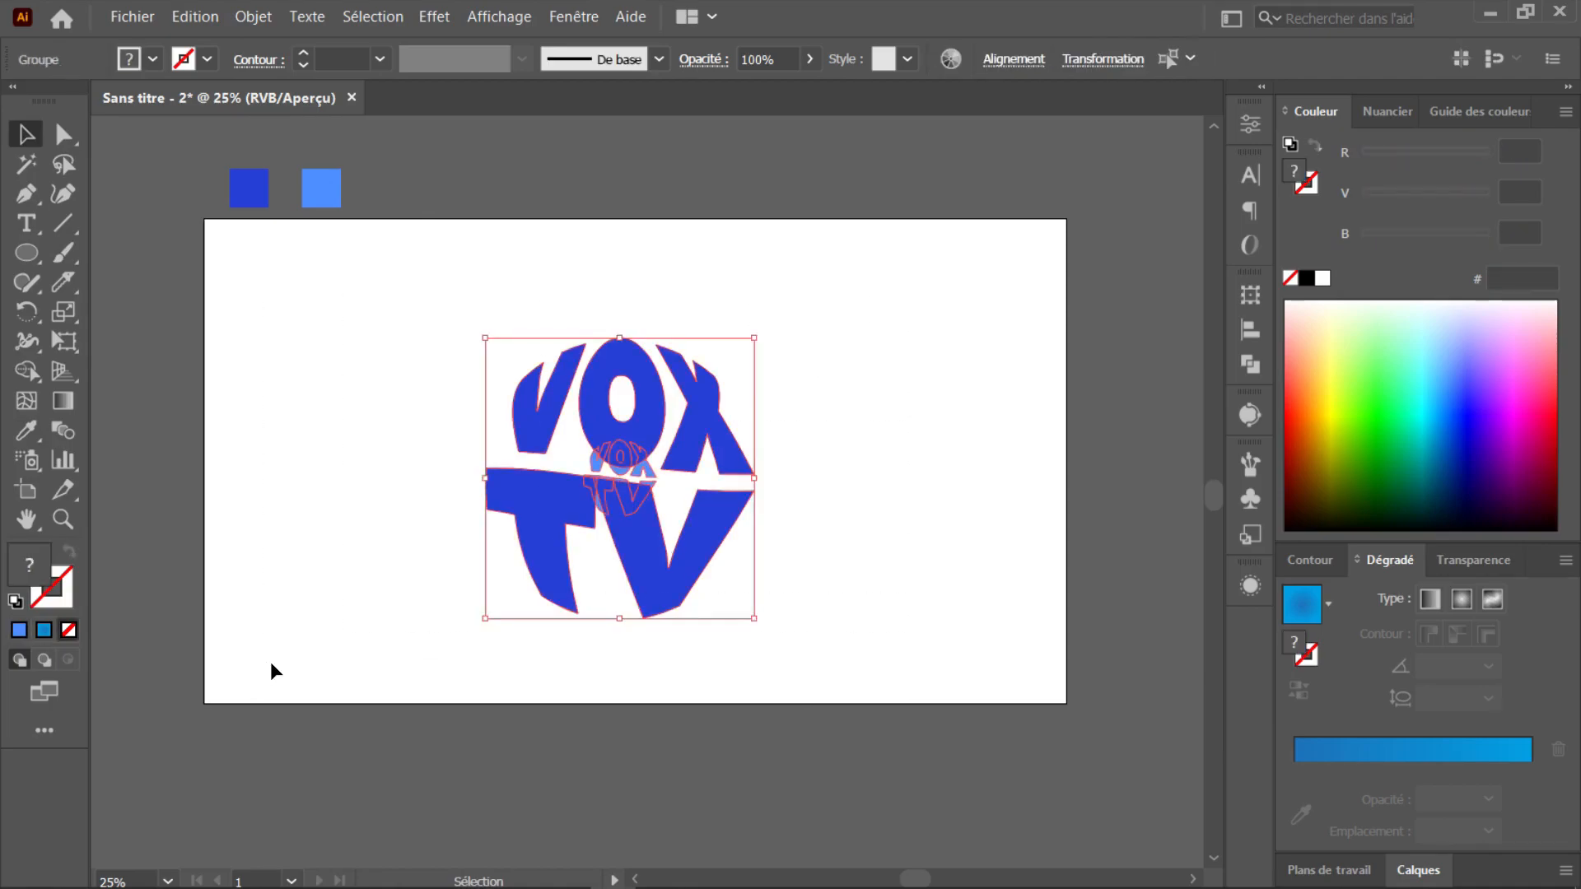
pyautogui.doubleClick(72, 434)
pyautogui.click(1287, 464)
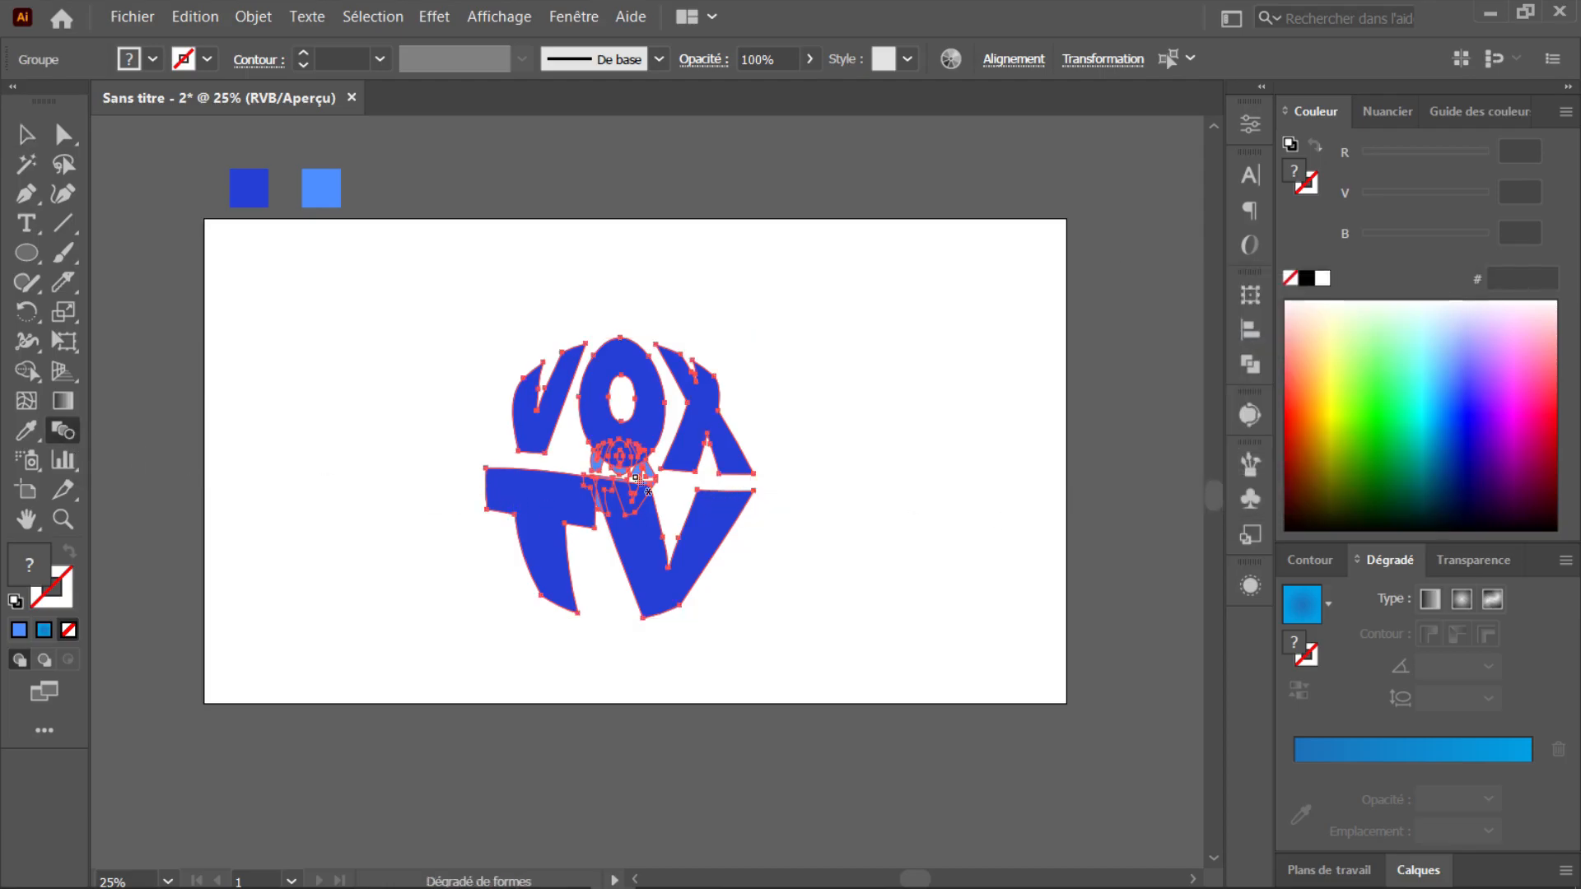
pyautogui.scroll(6, 636, 478)
pyautogui.scroll(-2, 634, 476)
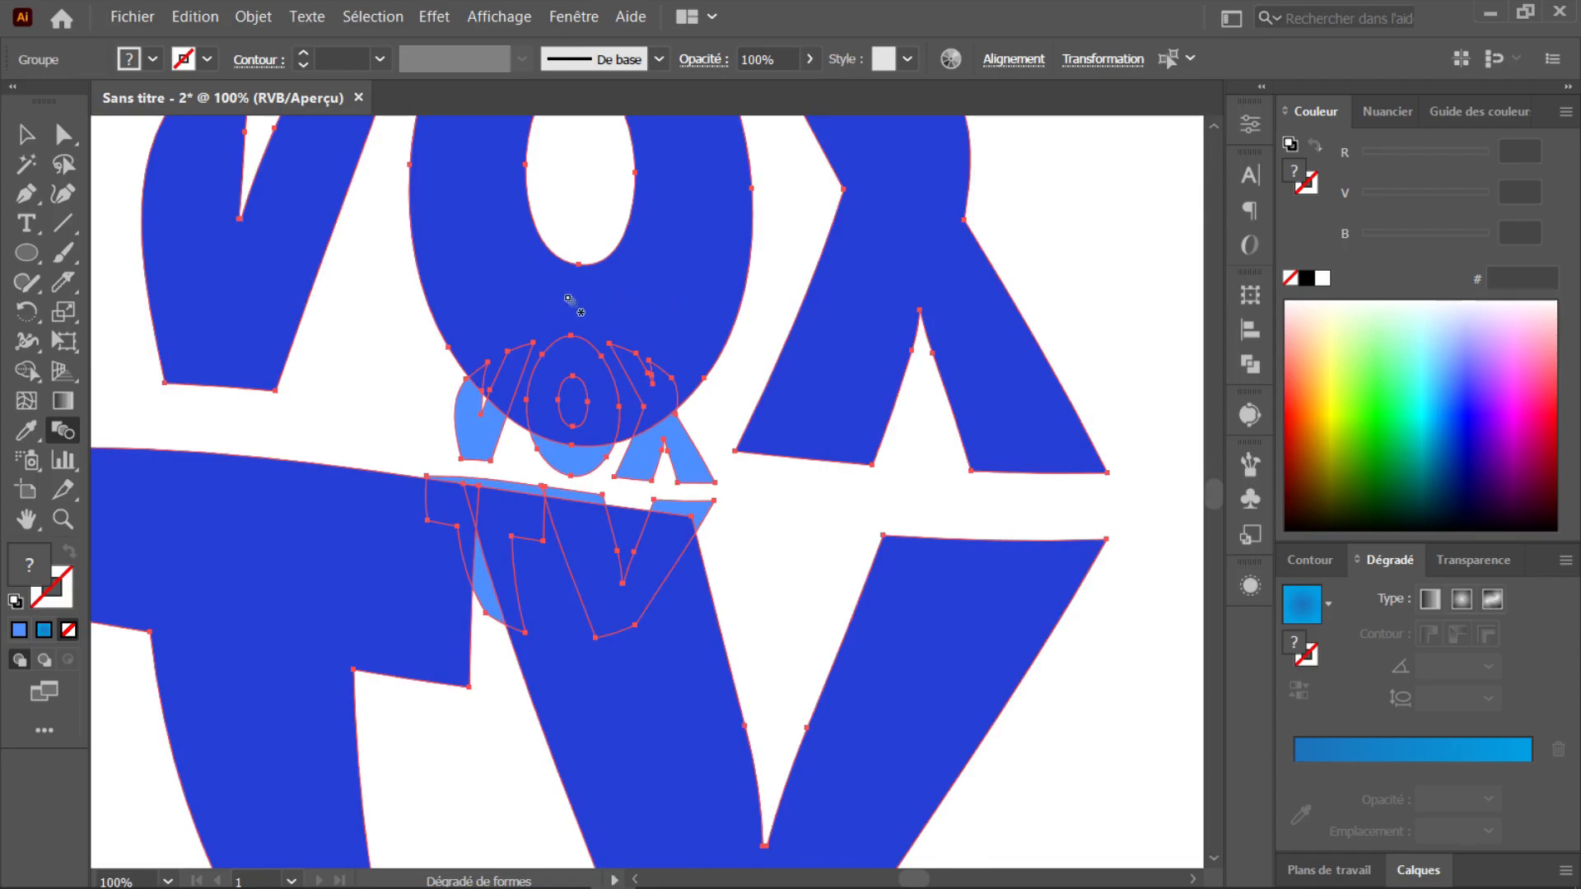
pyautogui.click(576, 468)
pyautogui.scroll(-2, 575, 468)
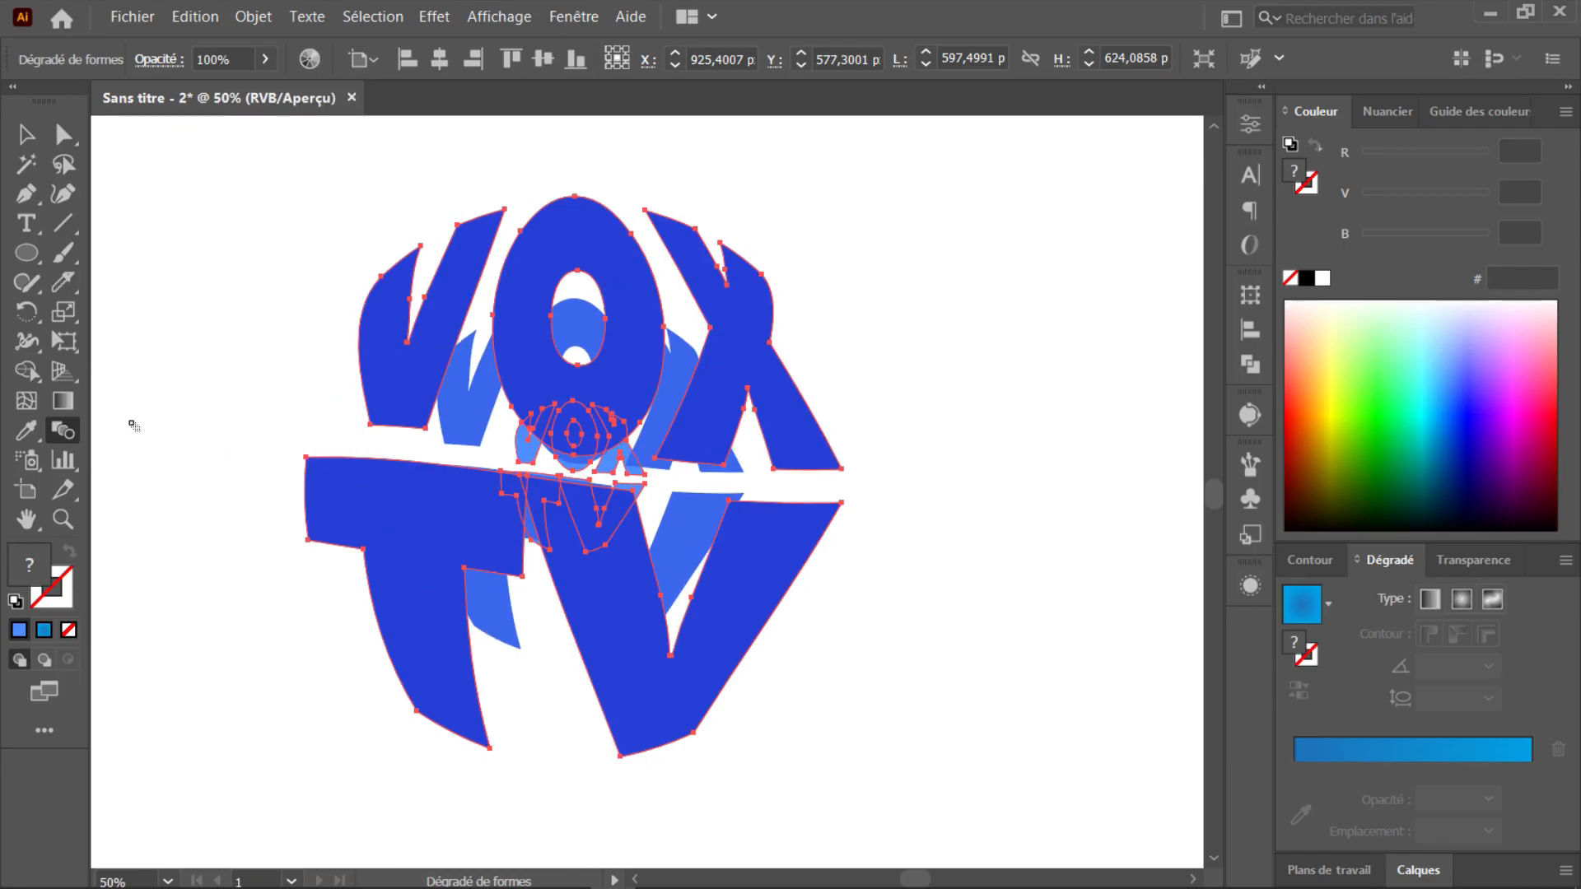
# Set the blend's spacing to 200 specified steps (Etapes) and deselect the artwork
pyautogui.doubleClick(73, 433)
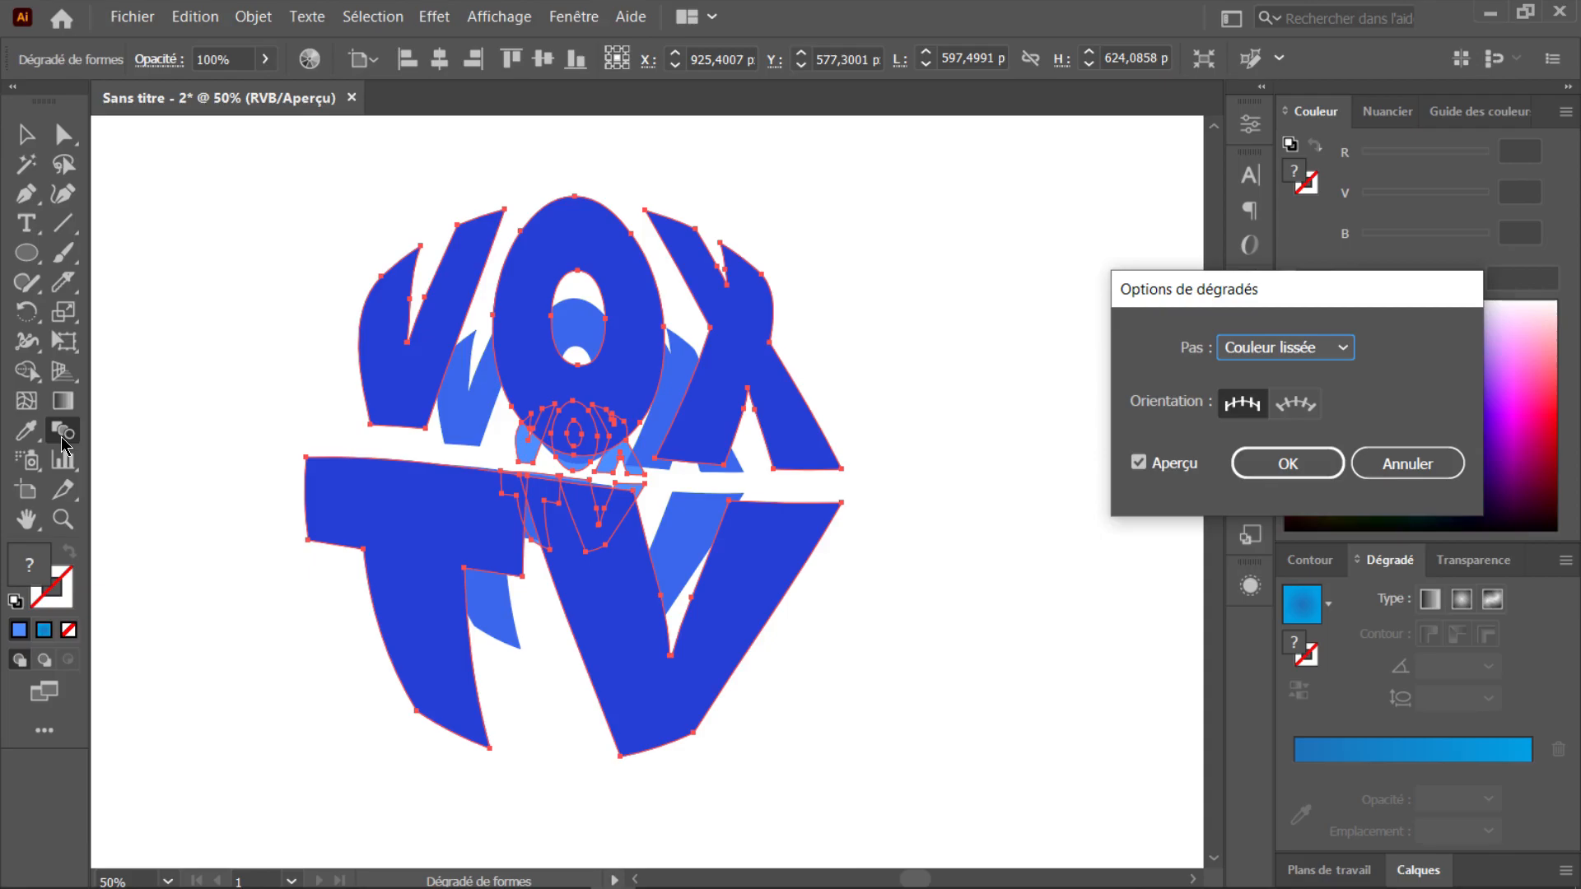
pyautogui.click(1321, 355)
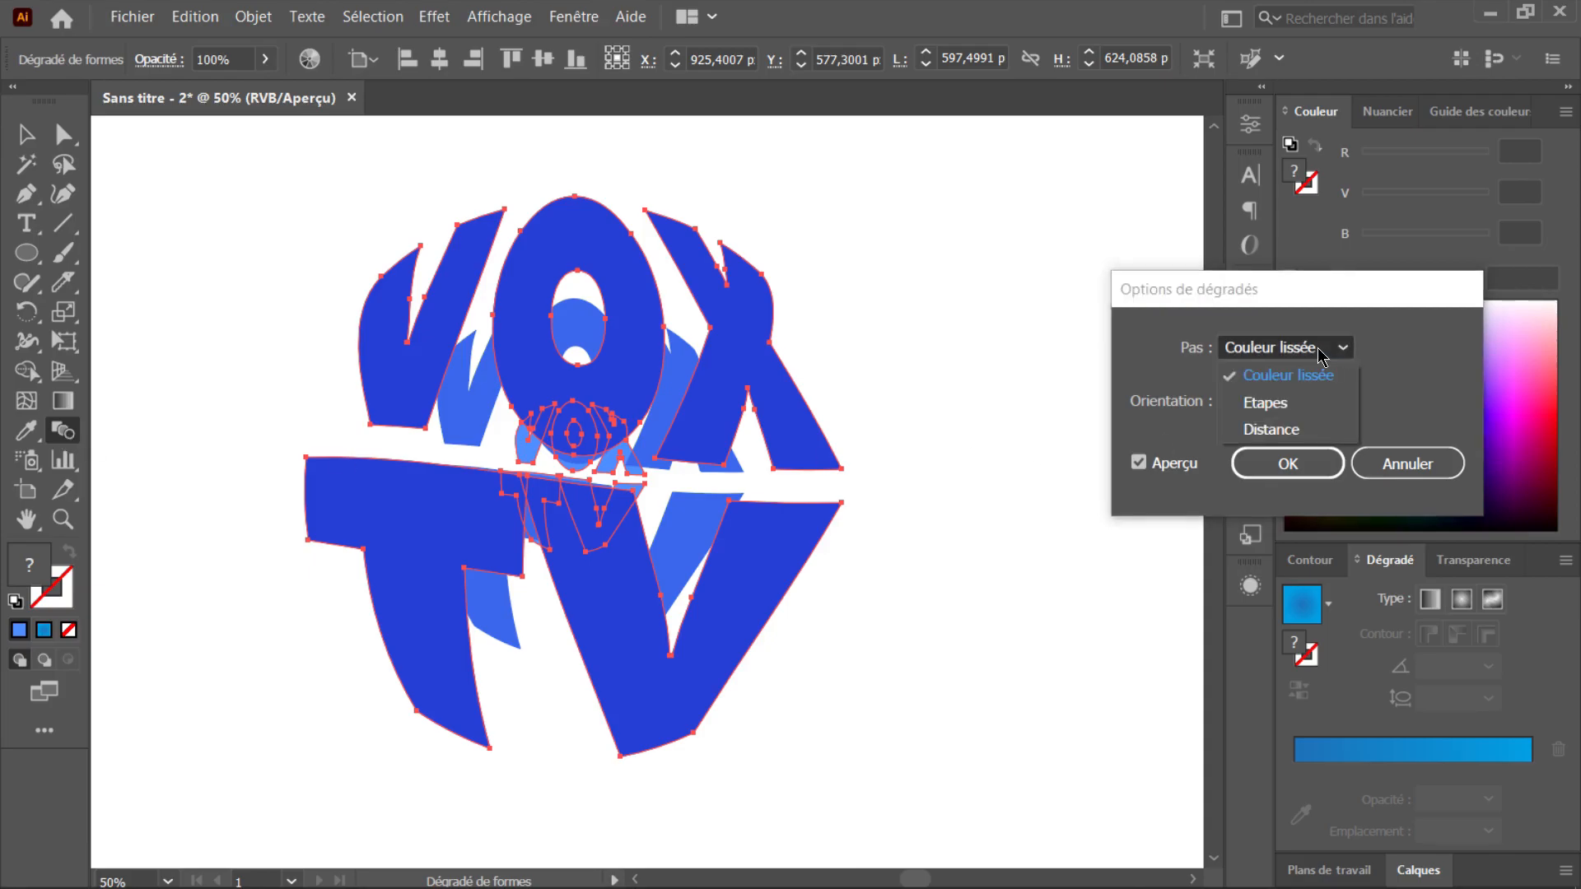
pyautogui.click(1289, 403)
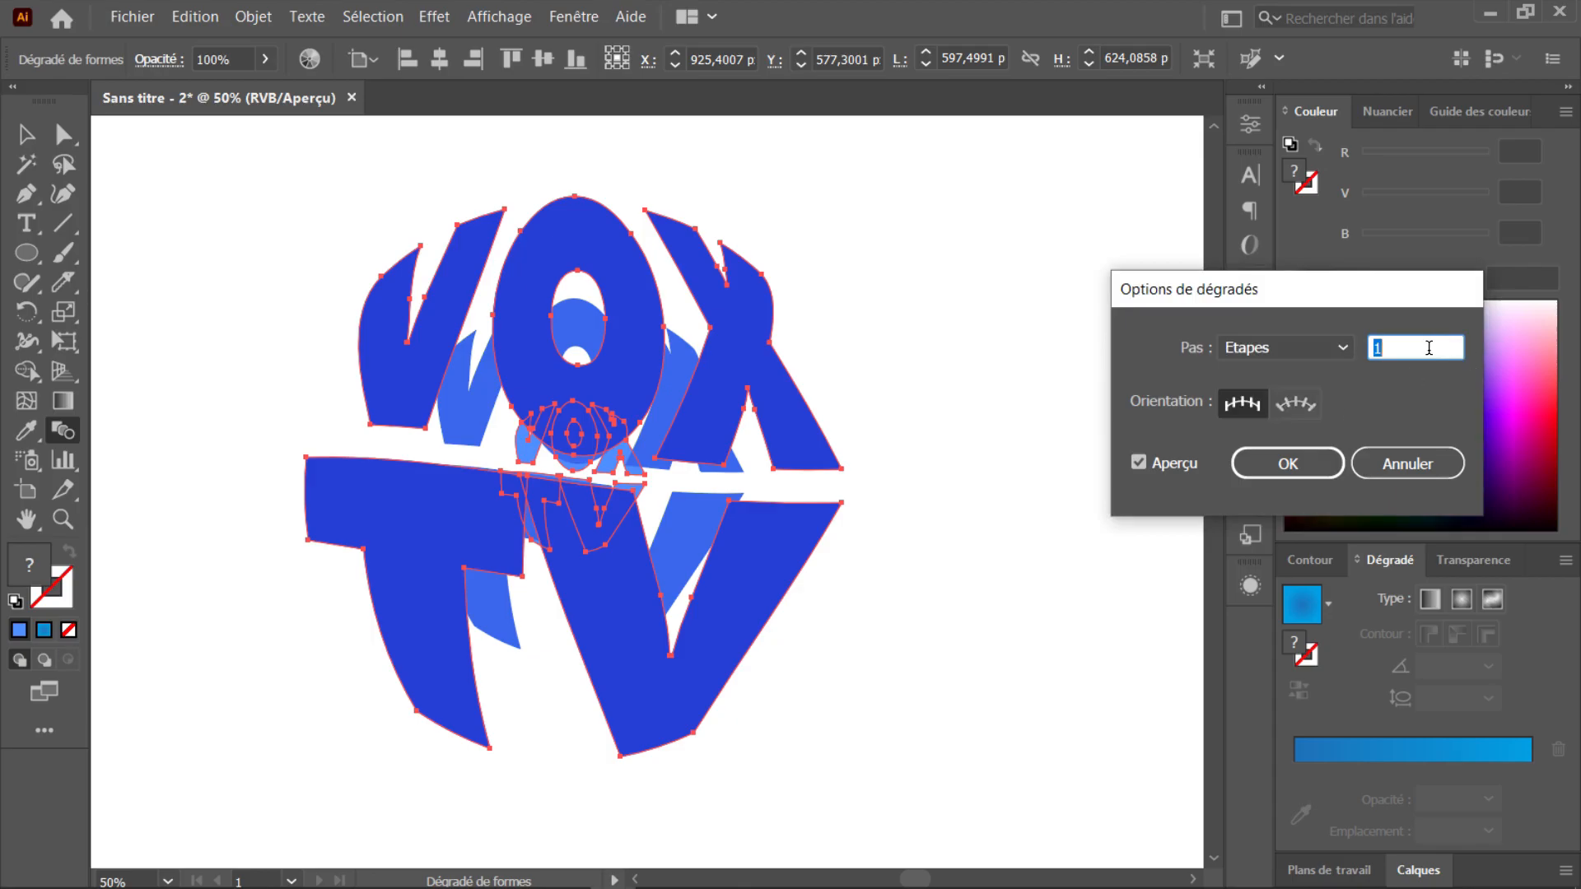
pyautogui.write('10')
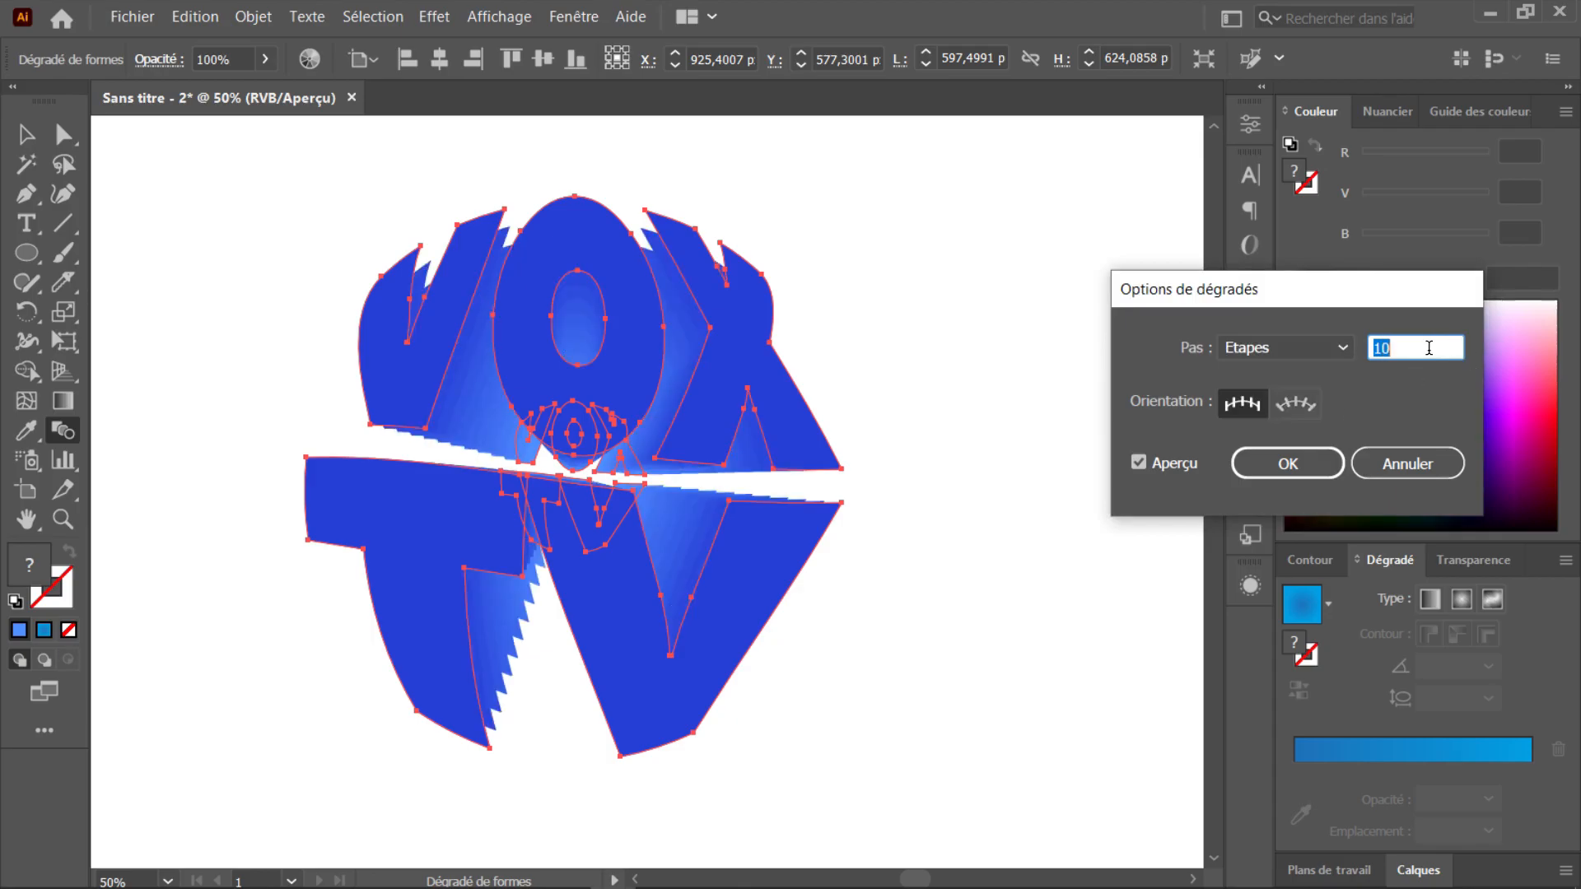
pyautogui.hotkey('shift', 'Up')
pyautogui.hotkey('shift', 'Up')
pyautogui.hotkey('shift', 'Up')
pyautogui.hotkey('shift', 'Up')
pyautogui.hotkey('shift', 'Up')
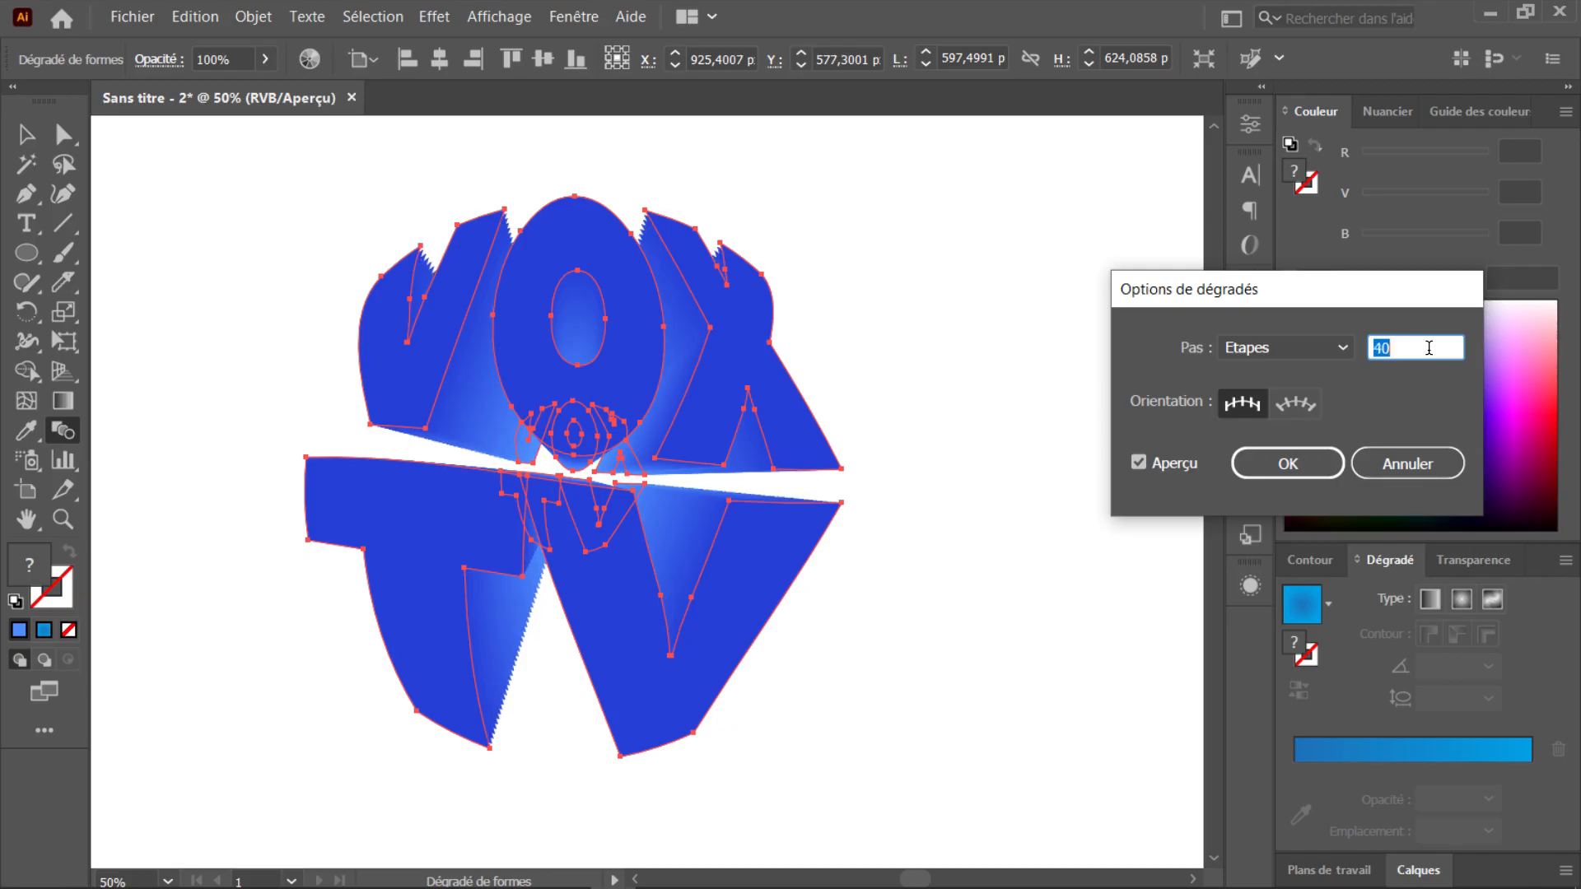
pyautogui.hotkey('shift', 'Up')
pyautogui.hotkey('shift', 'Up')
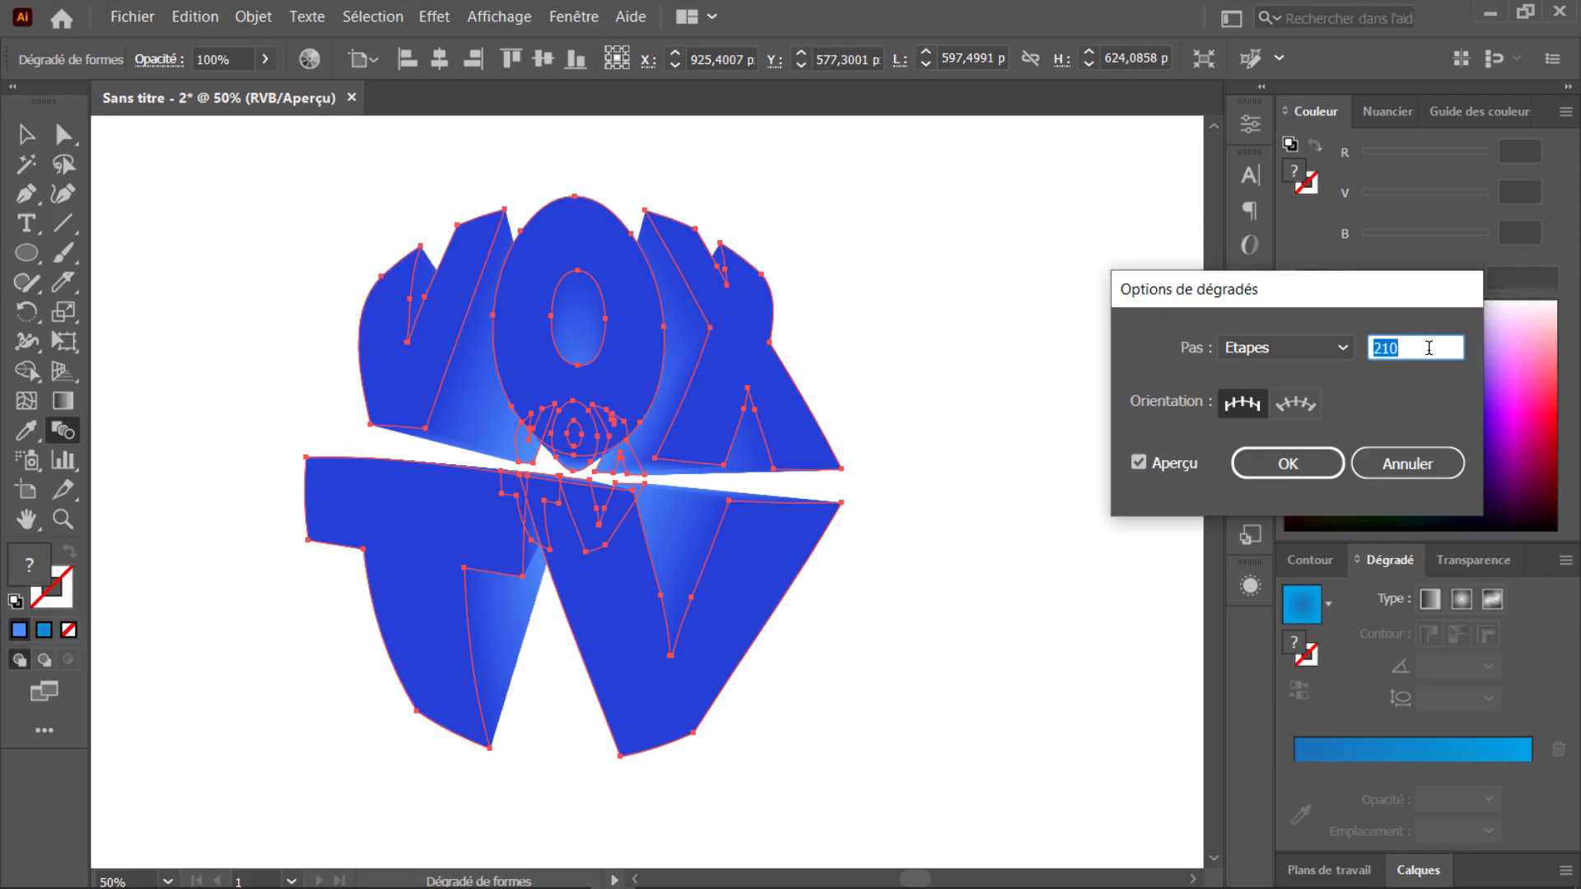
pyautogui.click(1245, 462)
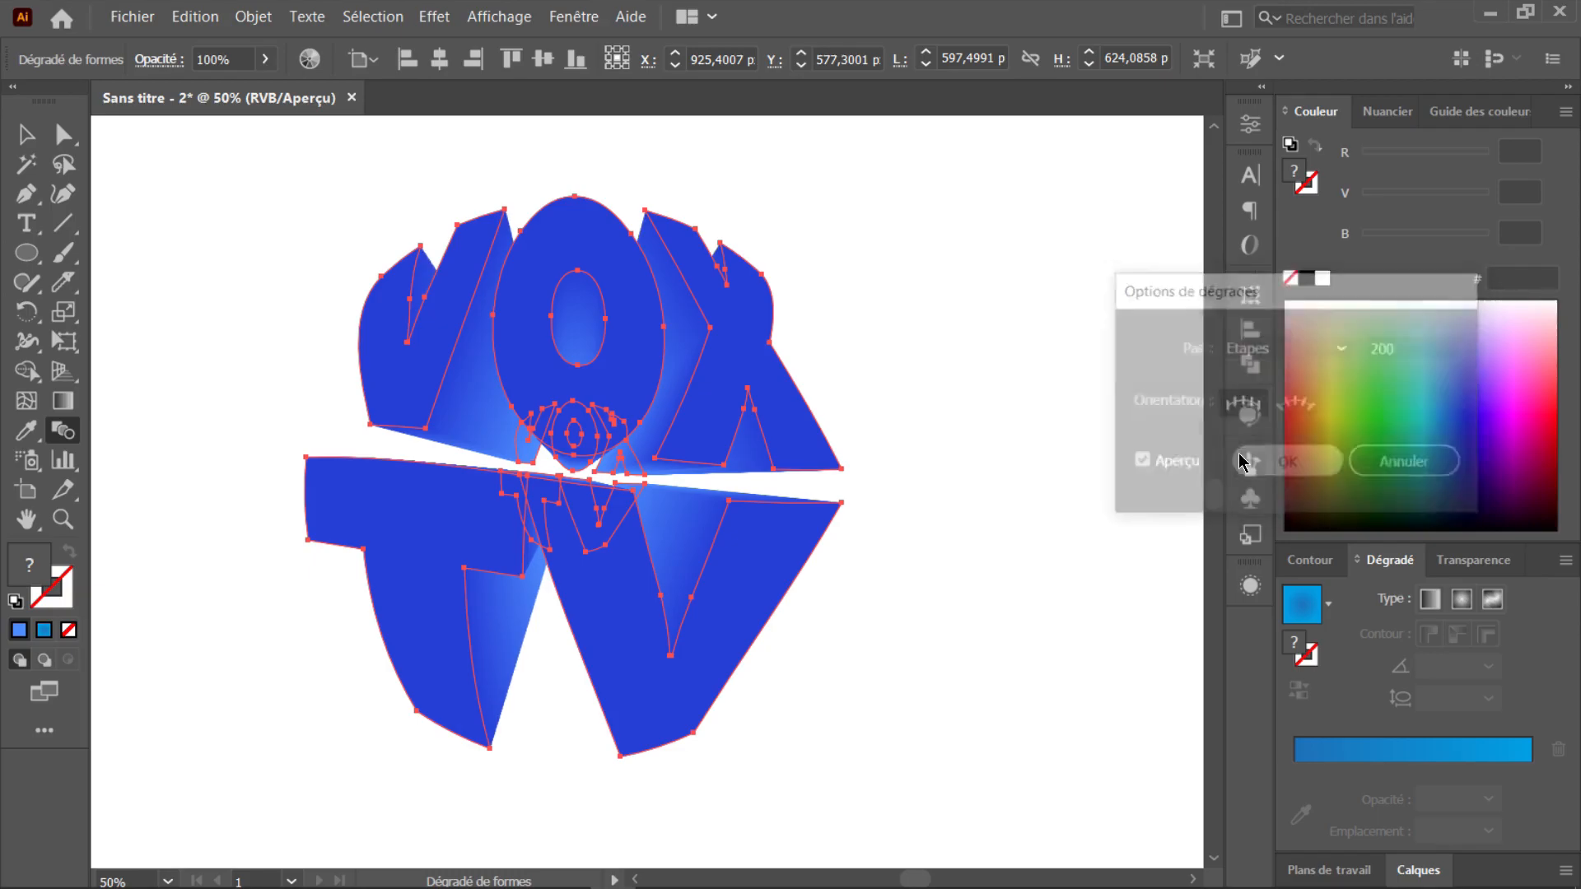
pyautogui.press('v')
pyautogui.click(1028, 289)
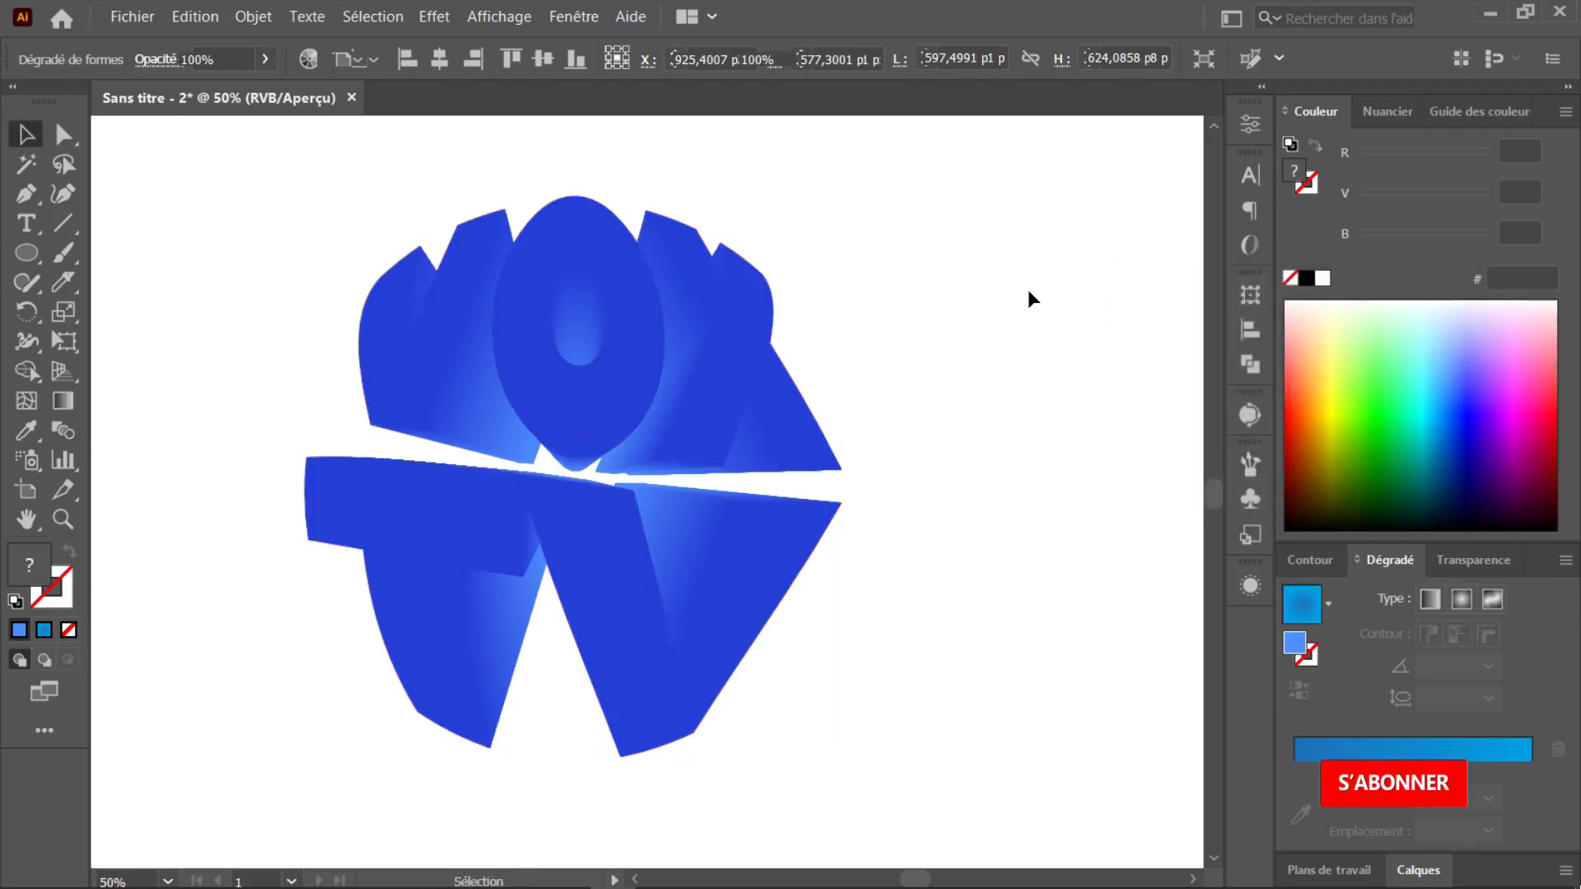
# Isolate the small VOX TV group inside the blend, fill it with black 000000 and leave isolation mode
pyautogui.scroll(-1, 1029, 294)
pyautogui.scroll(1, 1028, 298)
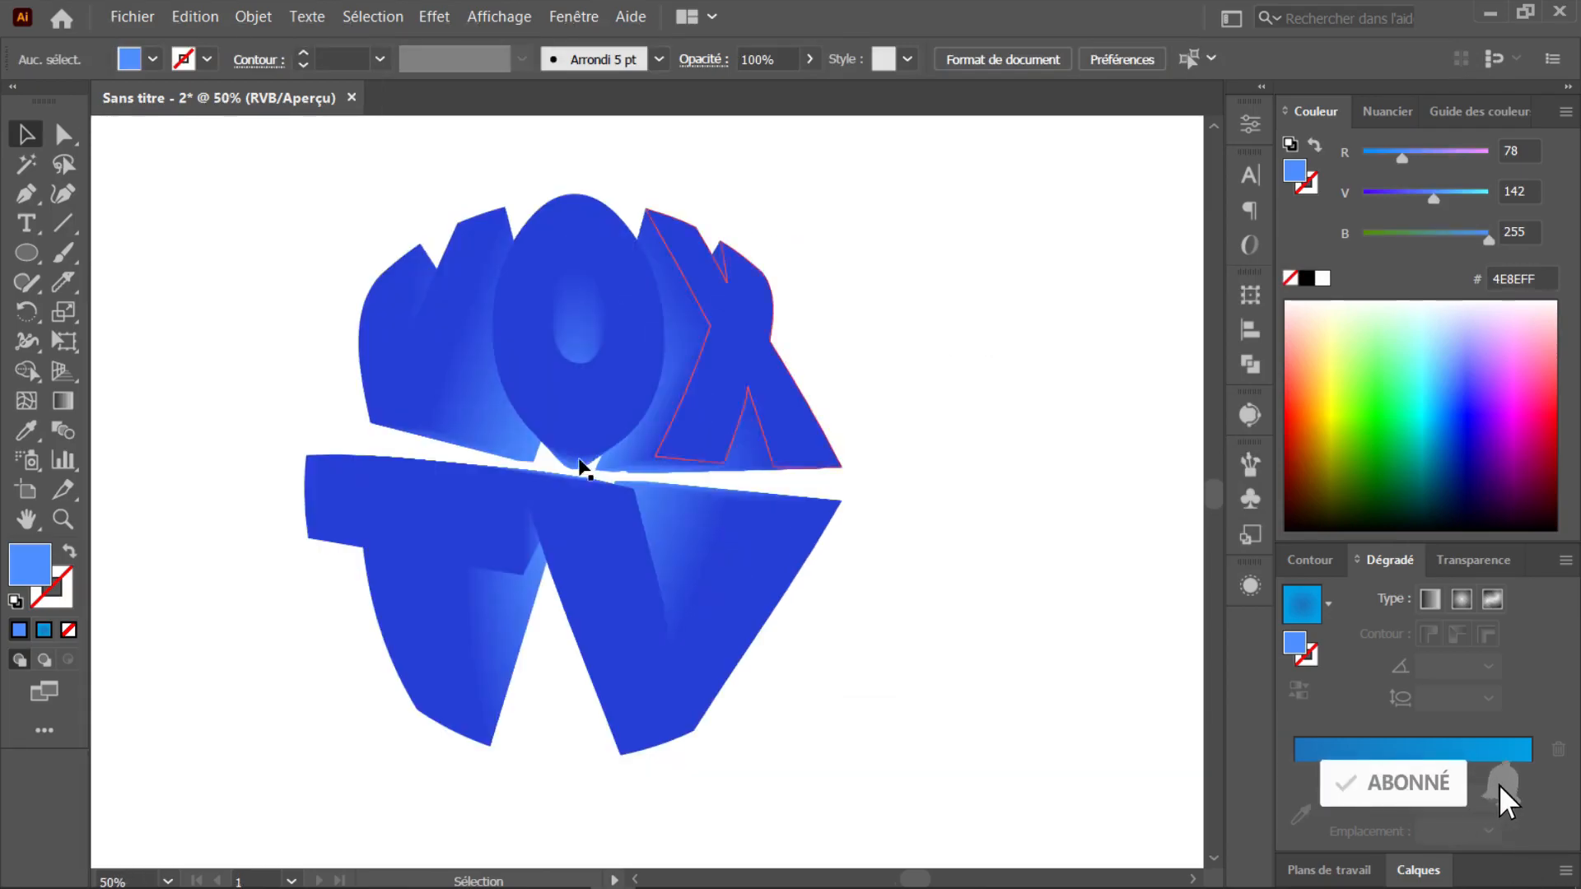
pyautogui.click(587, 469)
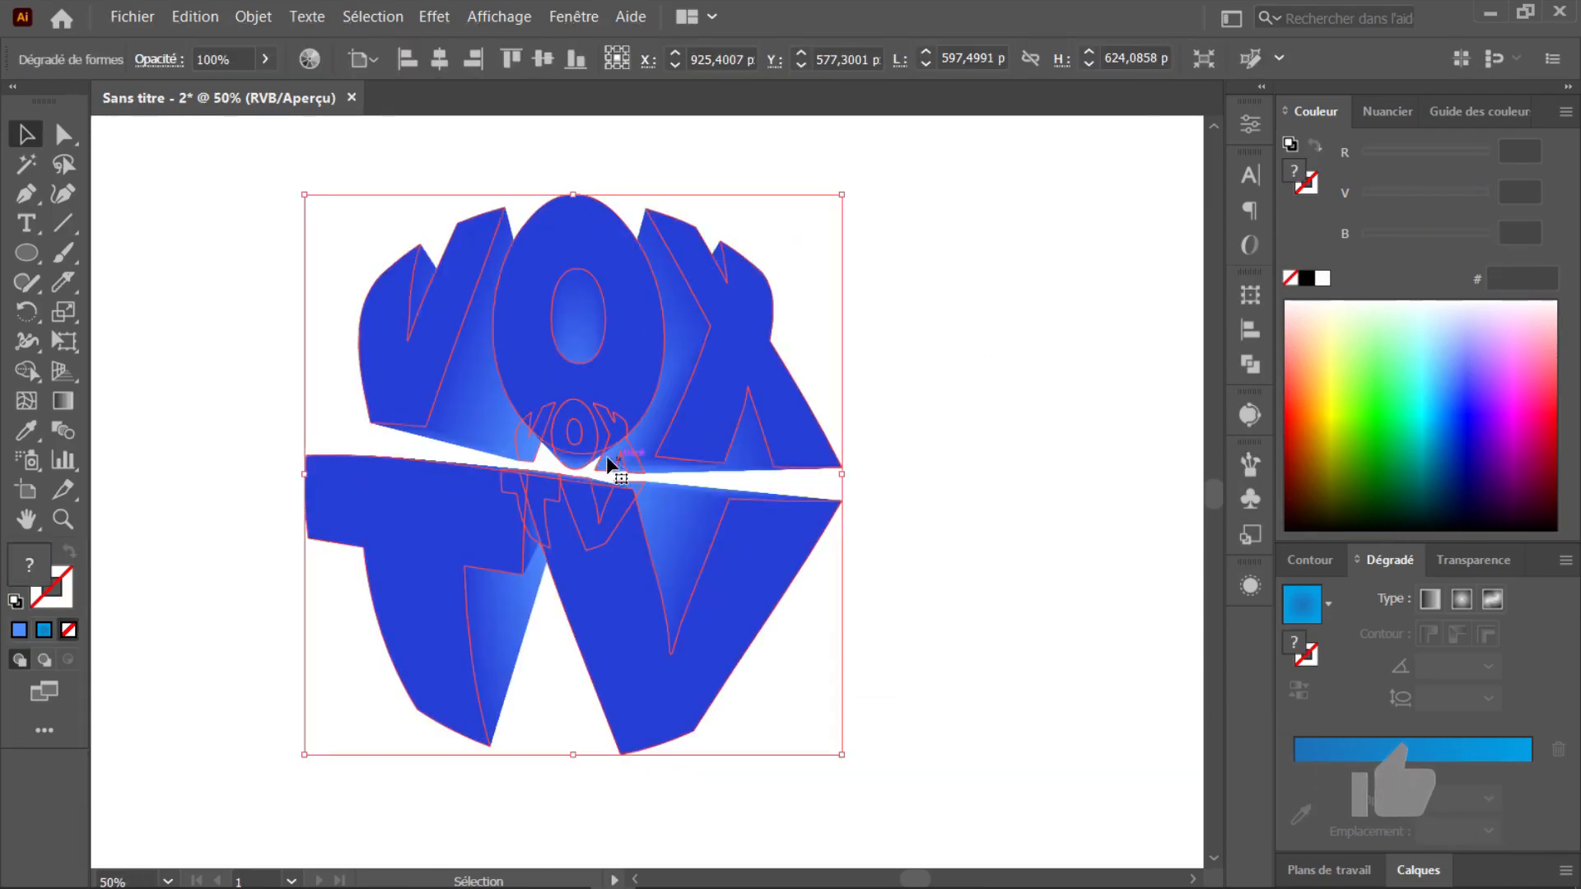
pyautogui.scroll(4, 576, 463)
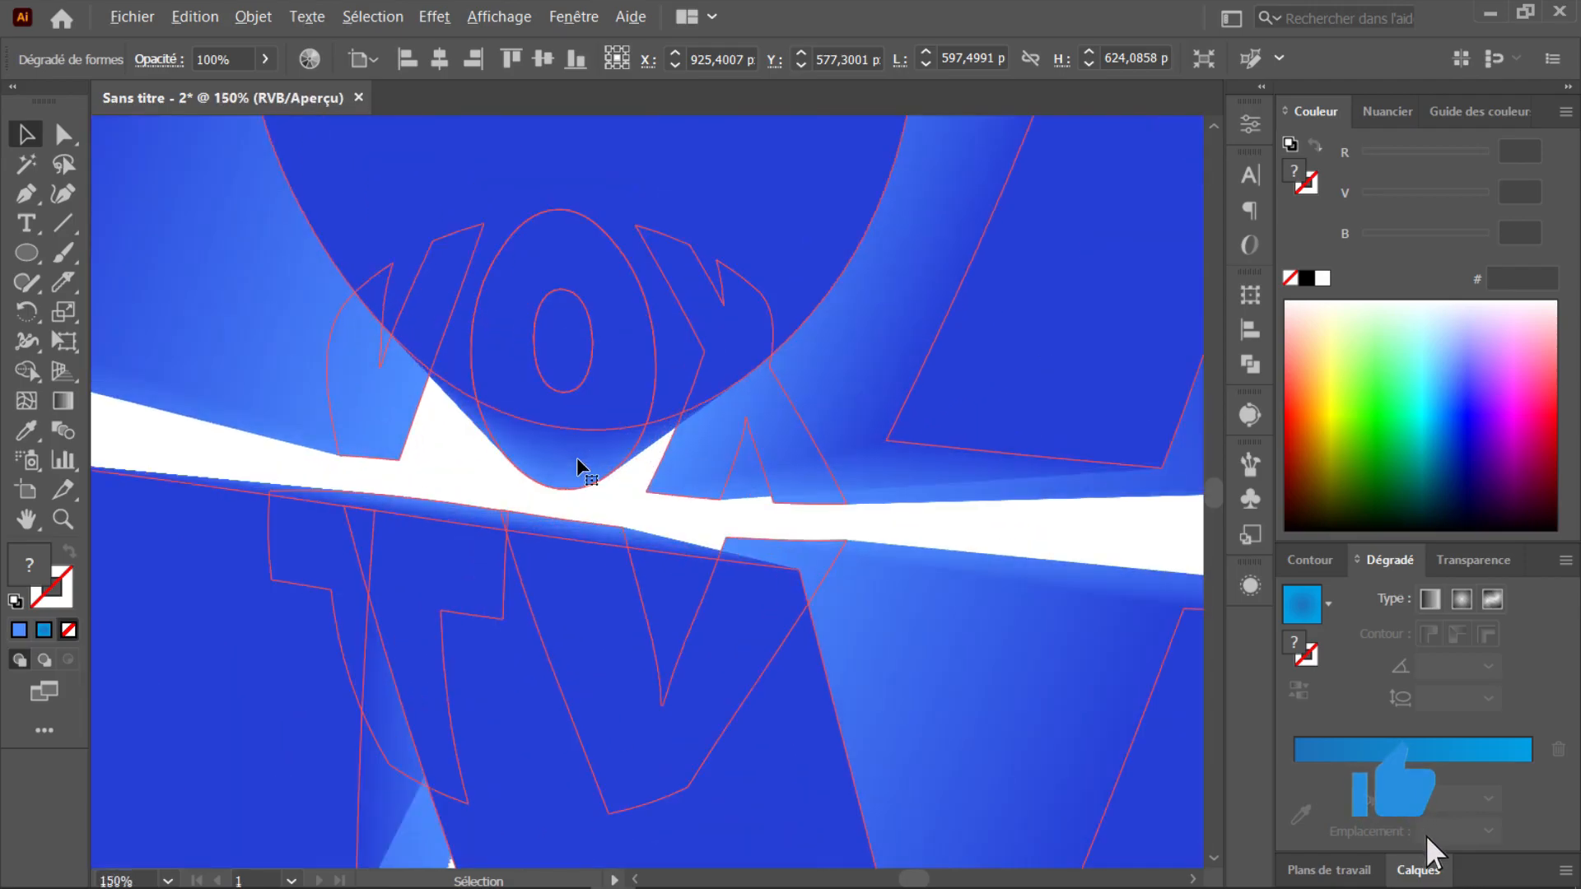
pyautogui.doubleClick(572, 461)
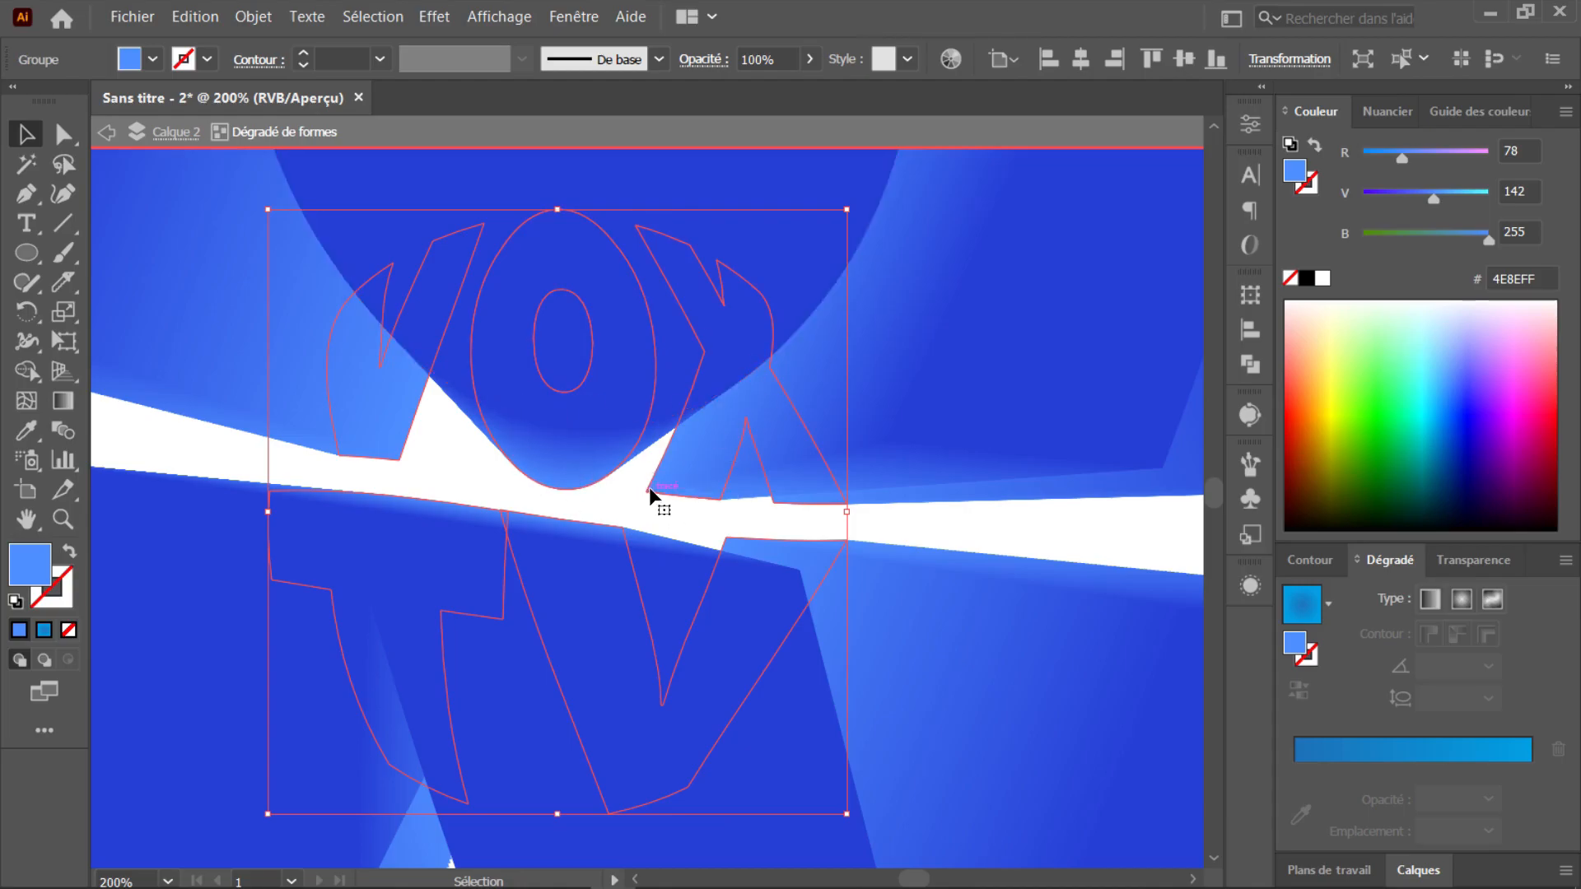
pyautogui.moveTo(1403, 399); pyautogui.dragTo(1236, 613)
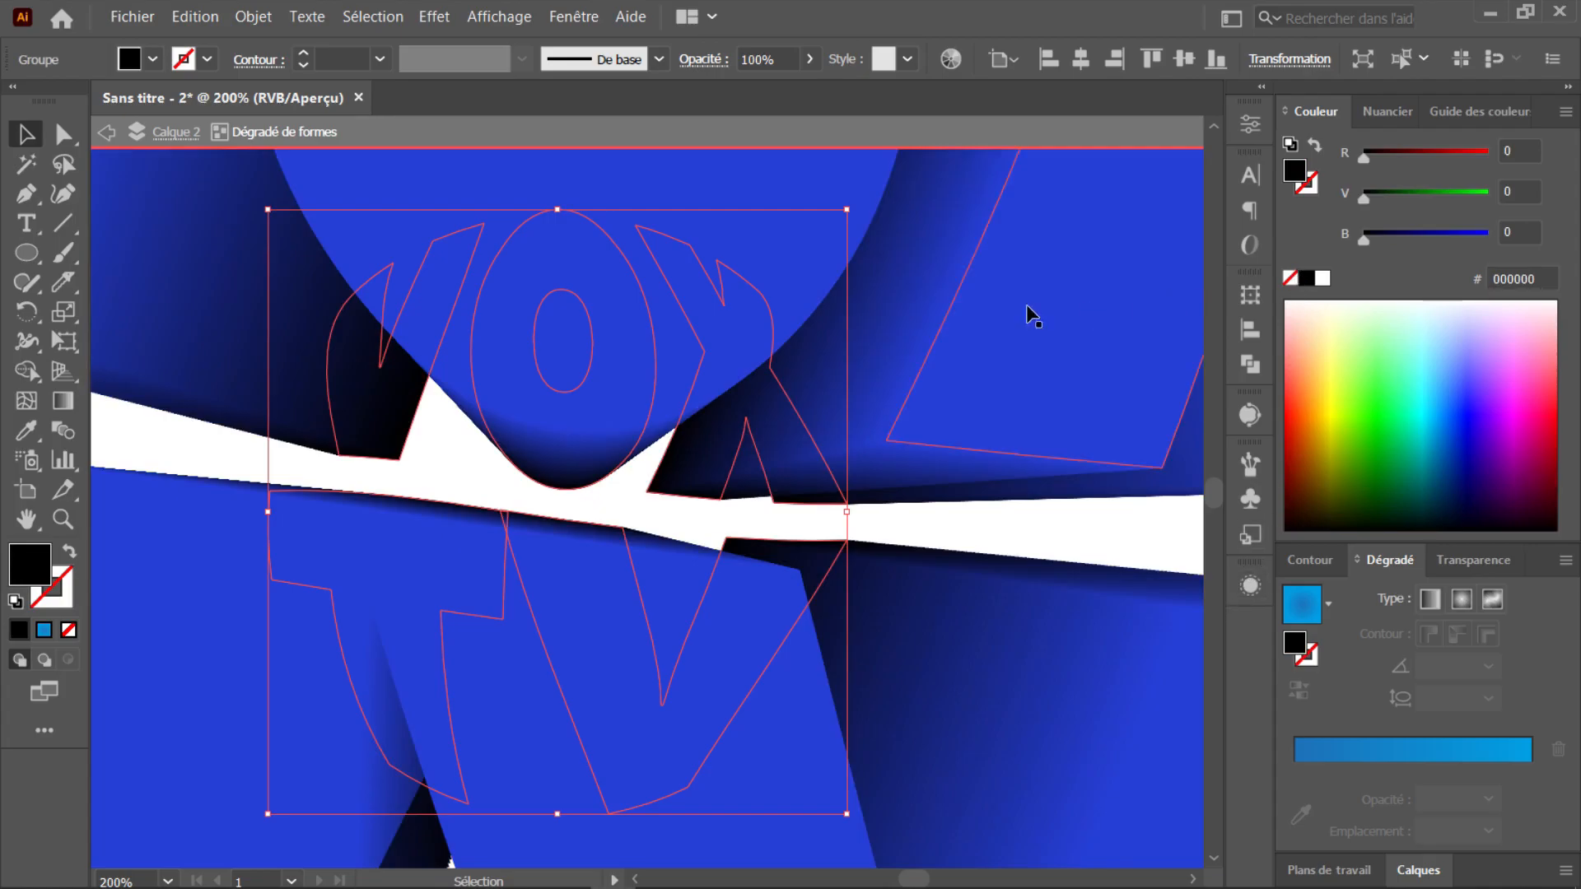
pyautogui.scroll(-6, 692, 342)
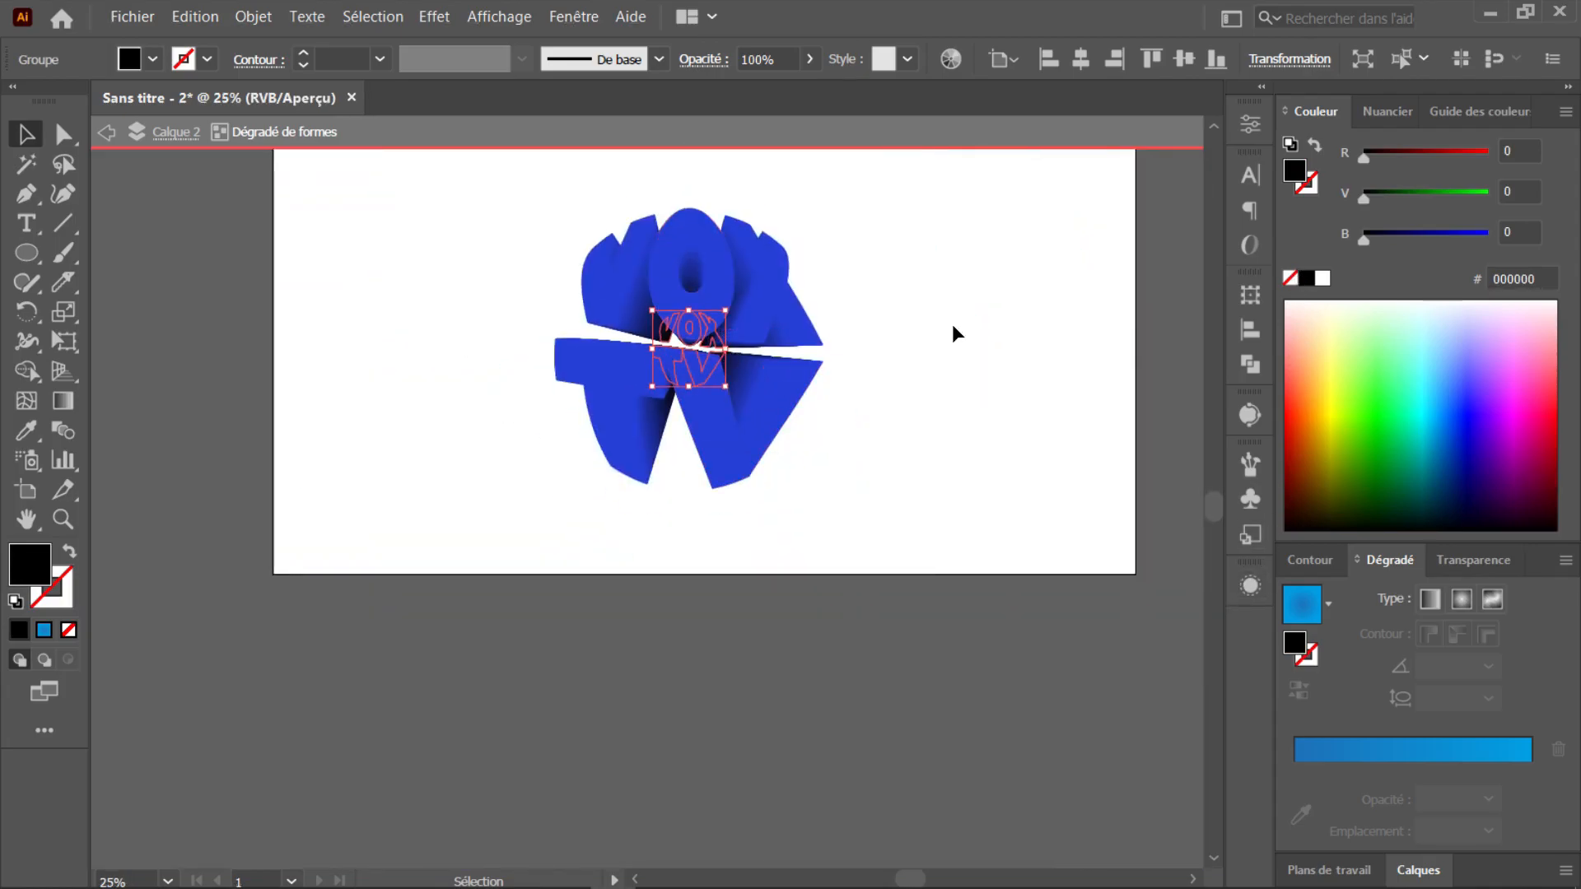
pyautogui.doubleClick(952, 323)
# Expand the blend with Objet and Fond enabled, and isolate the front VOX TV lettering group
pyautogui.scroll(2, 947, 321)
pyautogui.moveTo(882, 321); pyautogui.dragTo(1057, 396)
pyautogui.scroll(-1, 993, 363)
pyautogui.scroll(1, 991, 362)
pyautogui.click(830, 353)
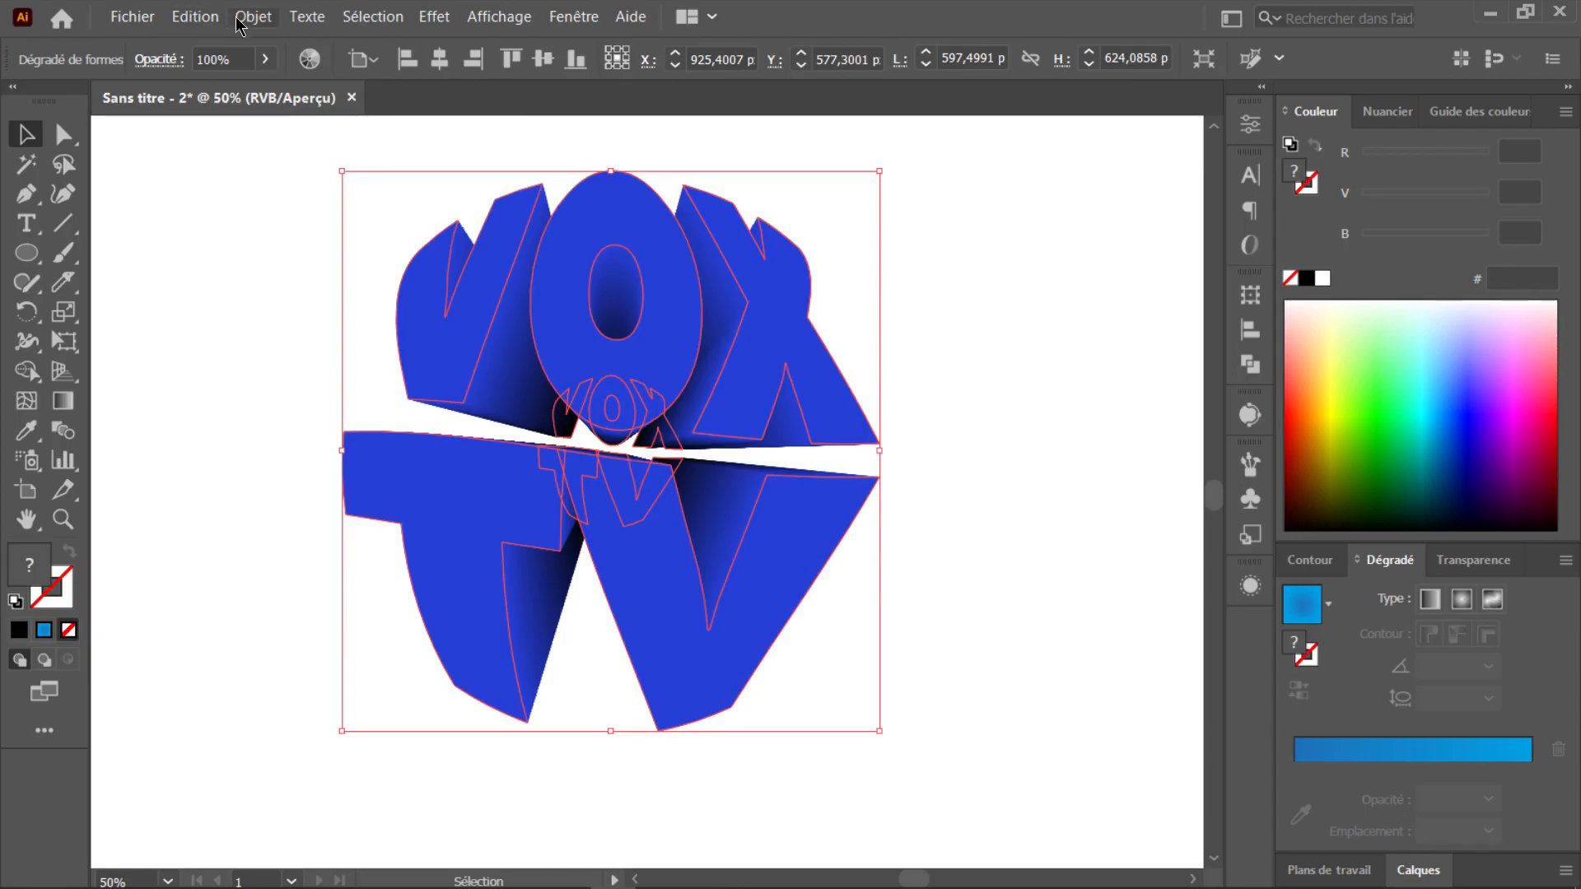
pyautogui.click(265, 18)
pyautogui.click(324, 270)
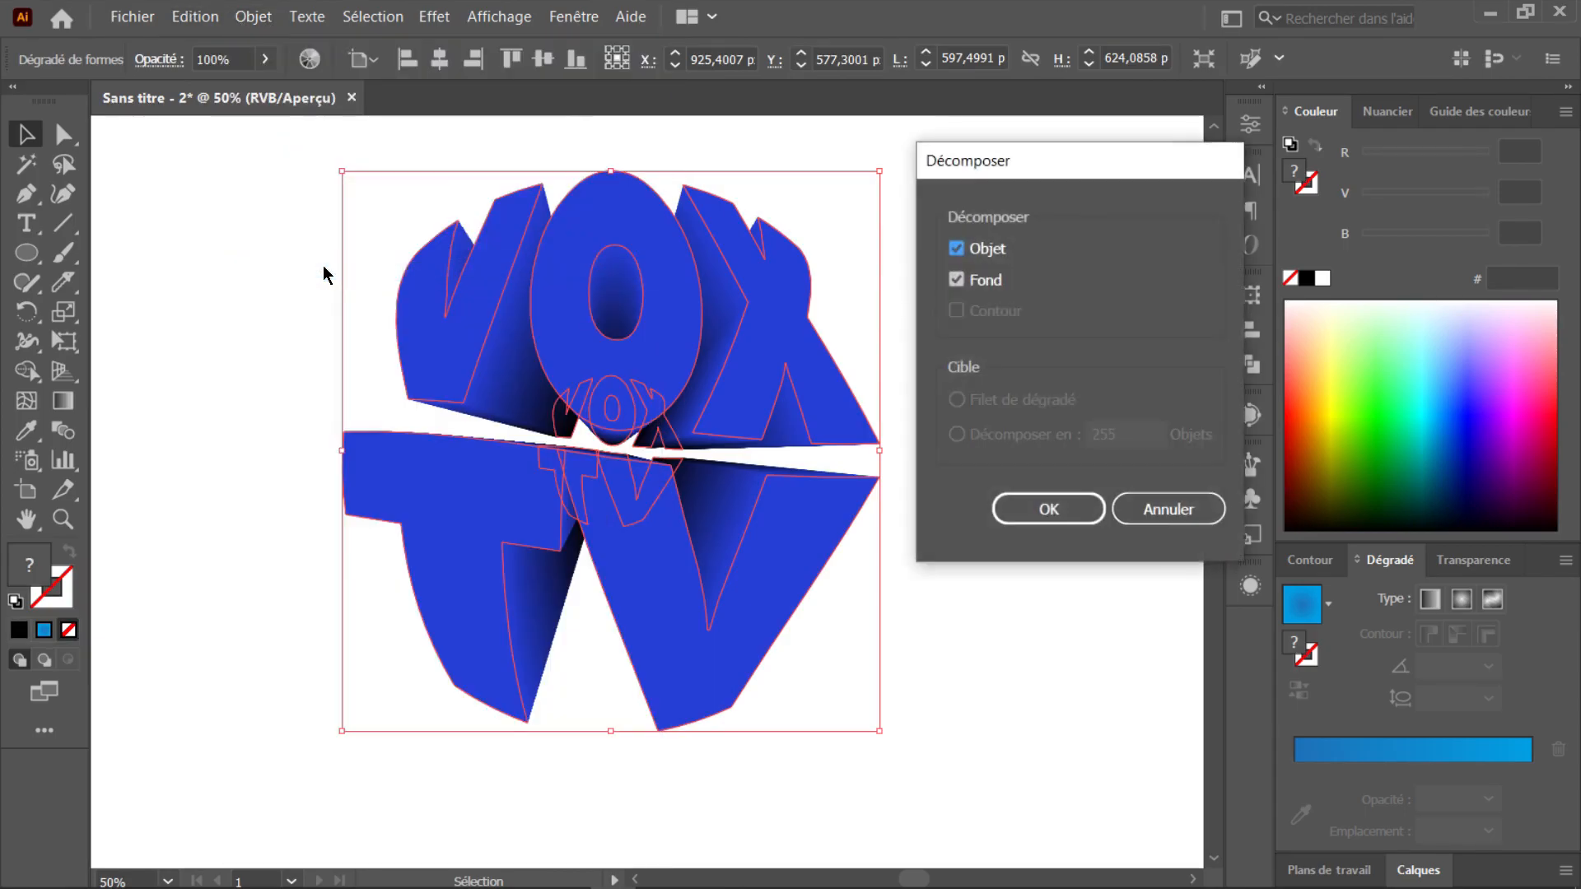
pyautogui.click(1048, 504)
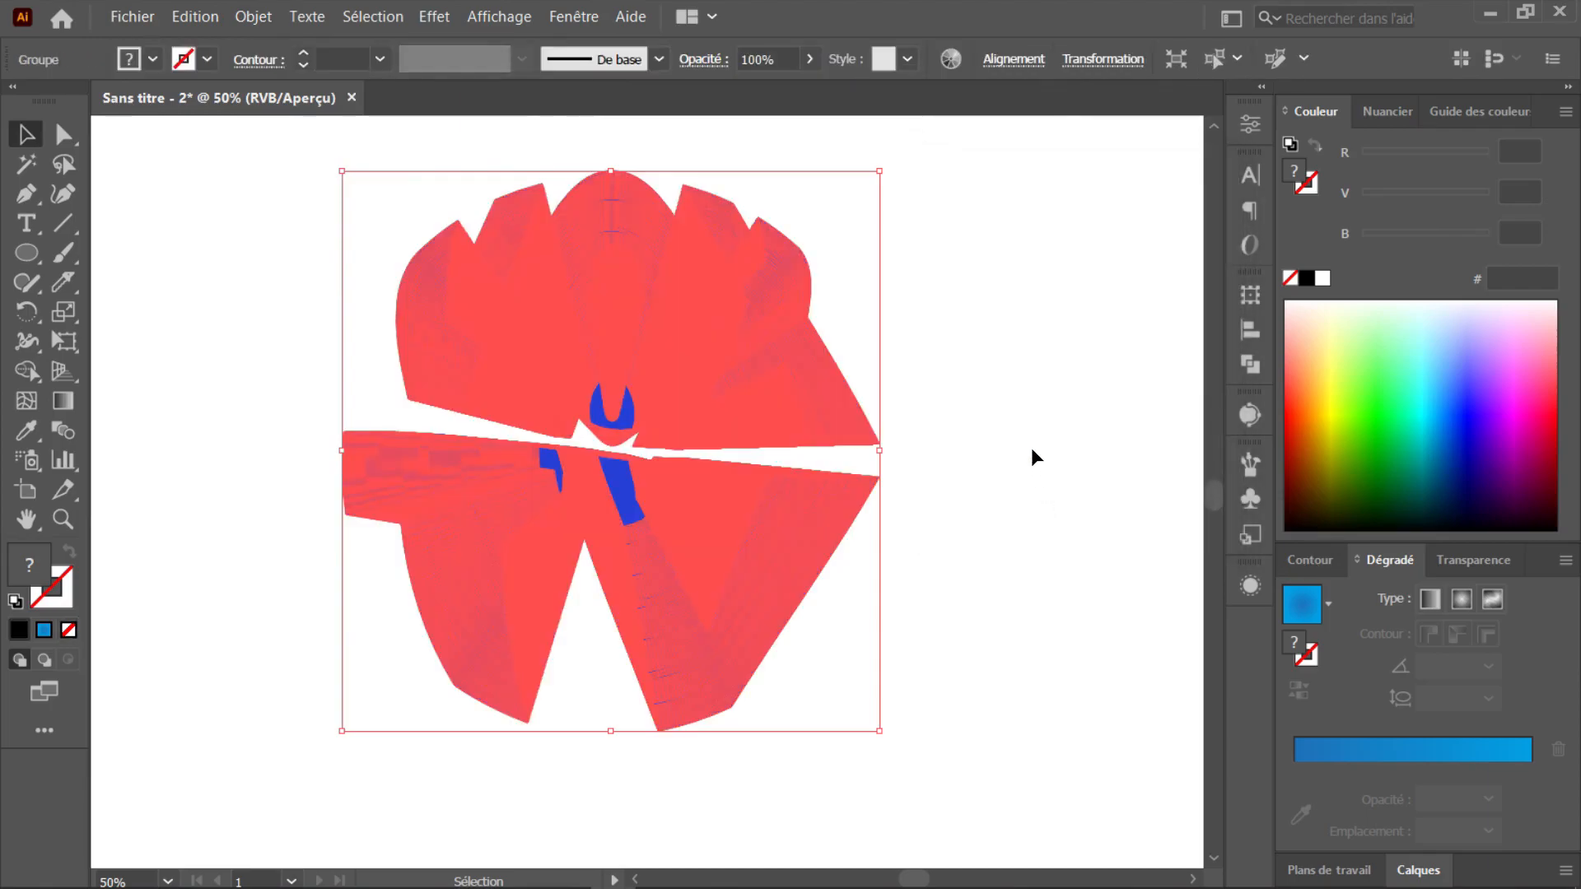
pyautogui.hotkey('ctrl', 'z')
pyautogui.hotkey('ctrl', 'shift', 'z')
pyautogui.doubleClick(680, 328)
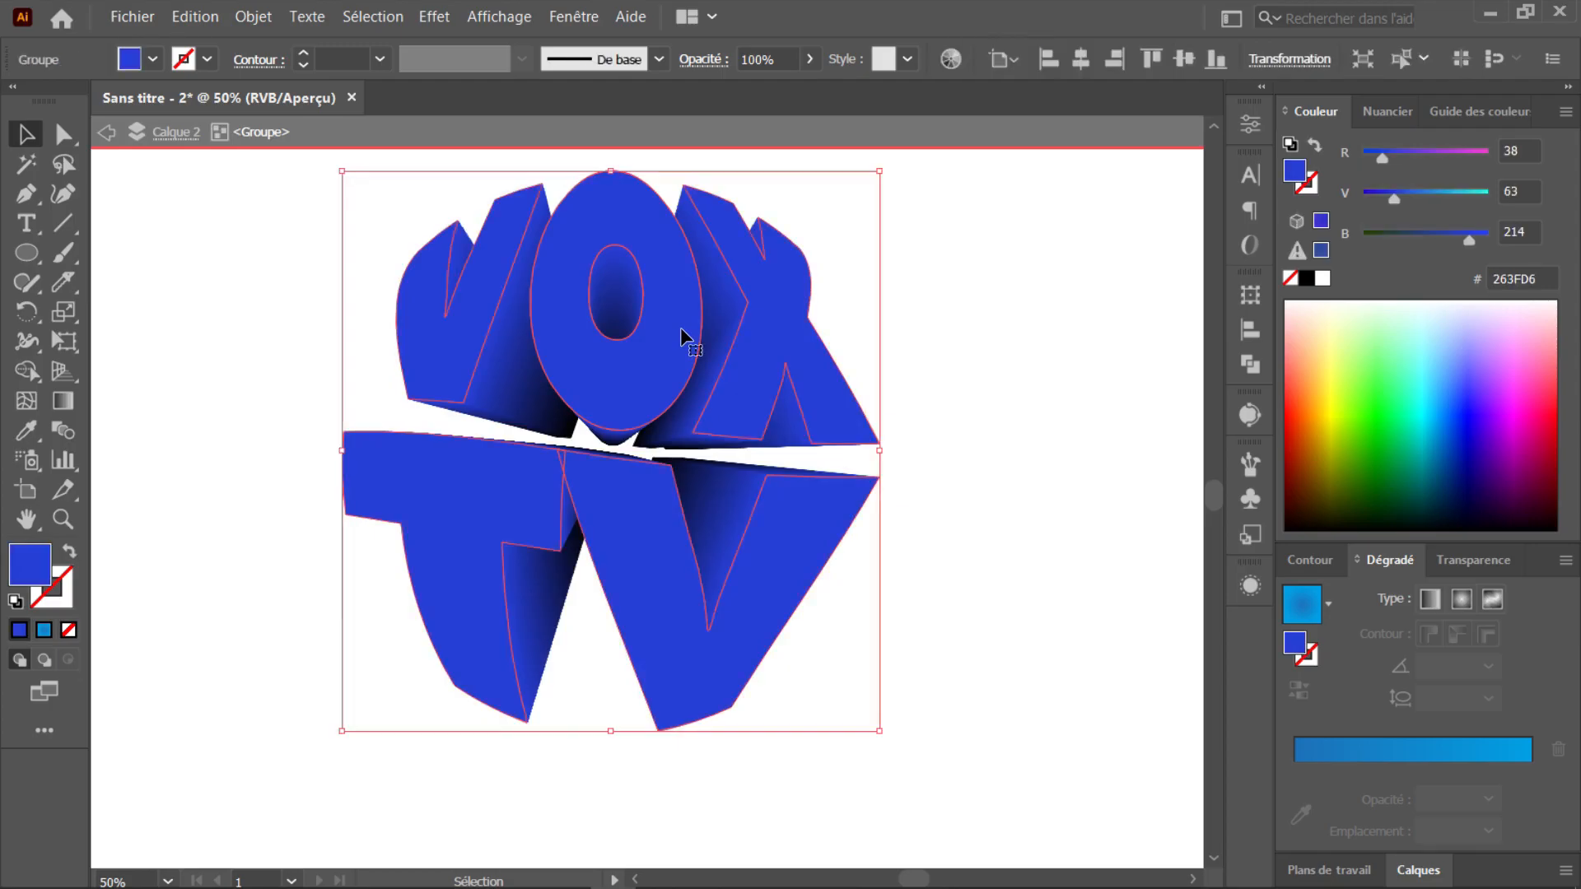
pyautogui.moveTo(677, 339); pyautogui.dragTo(311, 401)
pyautogui.hotkey('ctrl', 'z')
pyautogui.rightClick(668, 318)
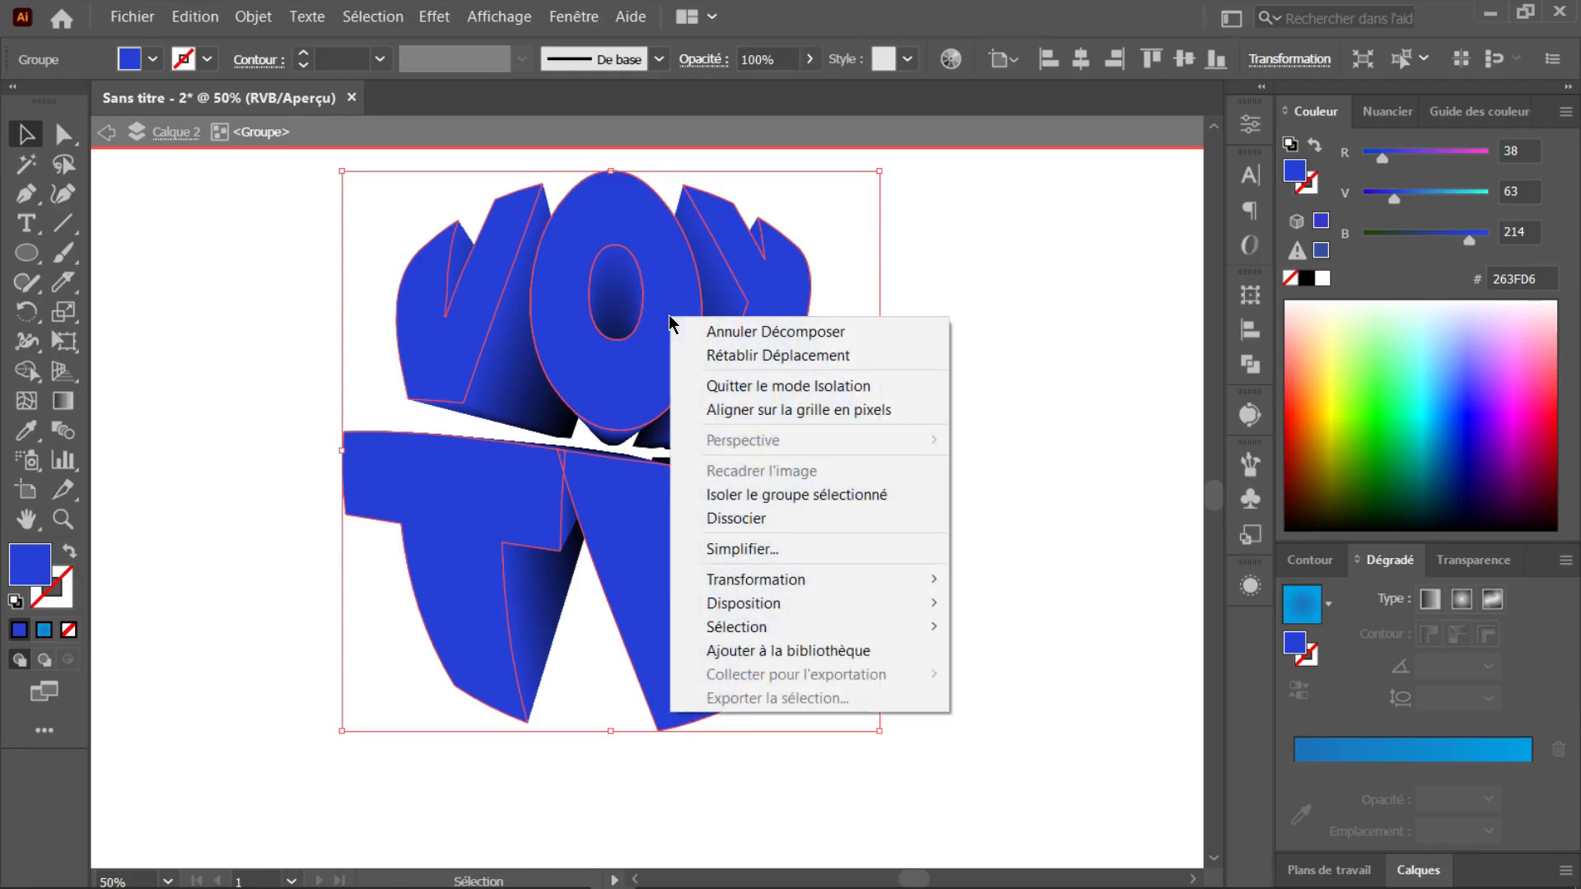
pyautogui.click(598, 363)
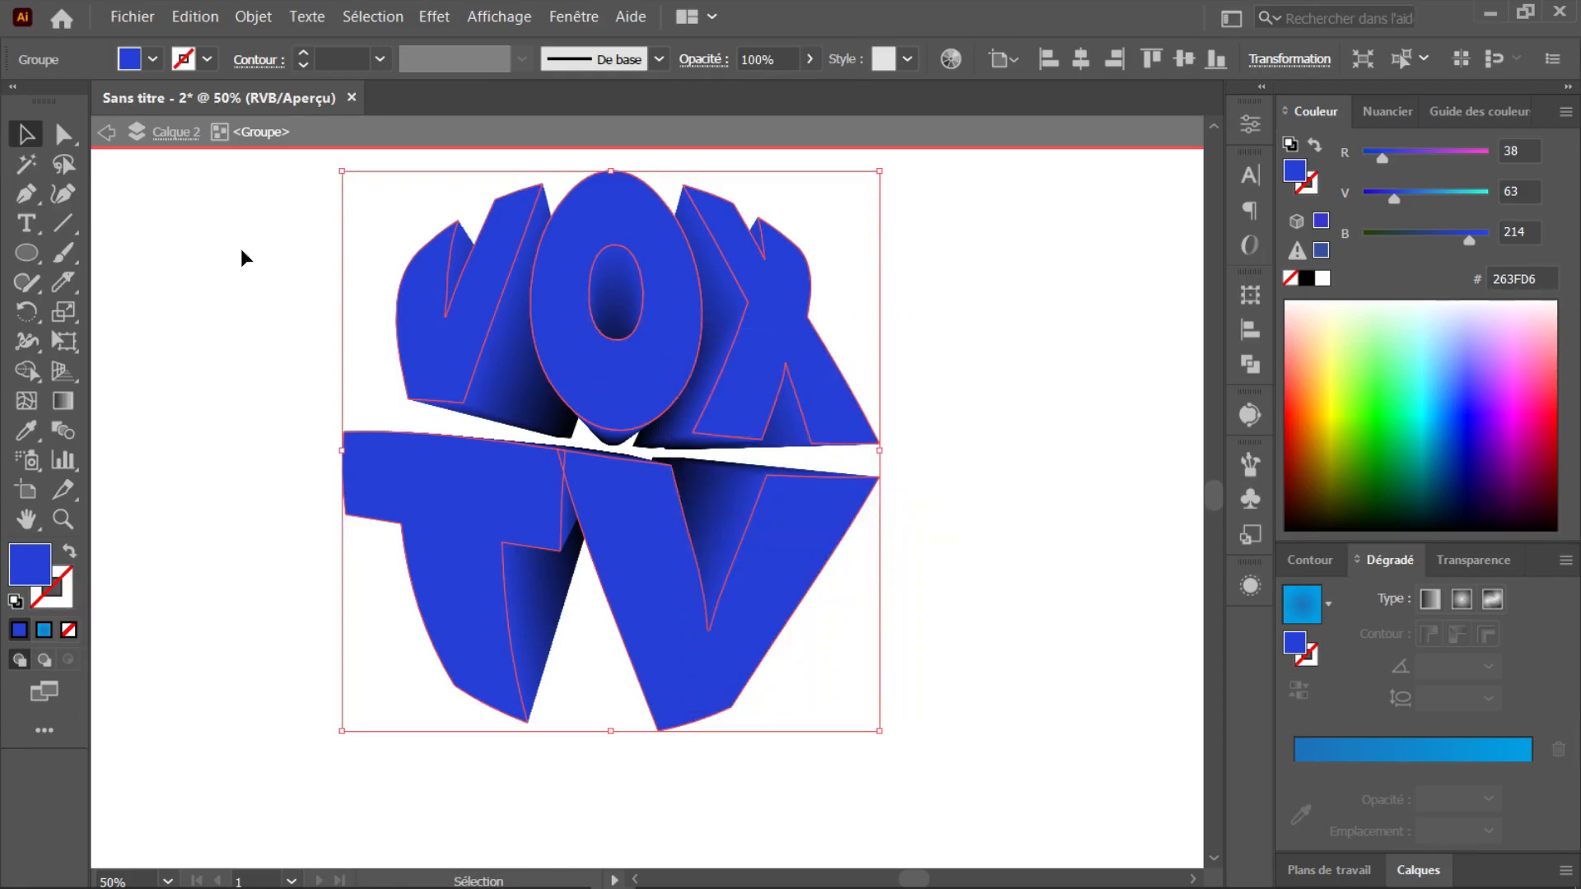
# Give the front VOX TV group the radial gradient fill and colour its 0% stop with 263FD6 sampled from the dark blue swatch square
pyautogui.click(42, 632)
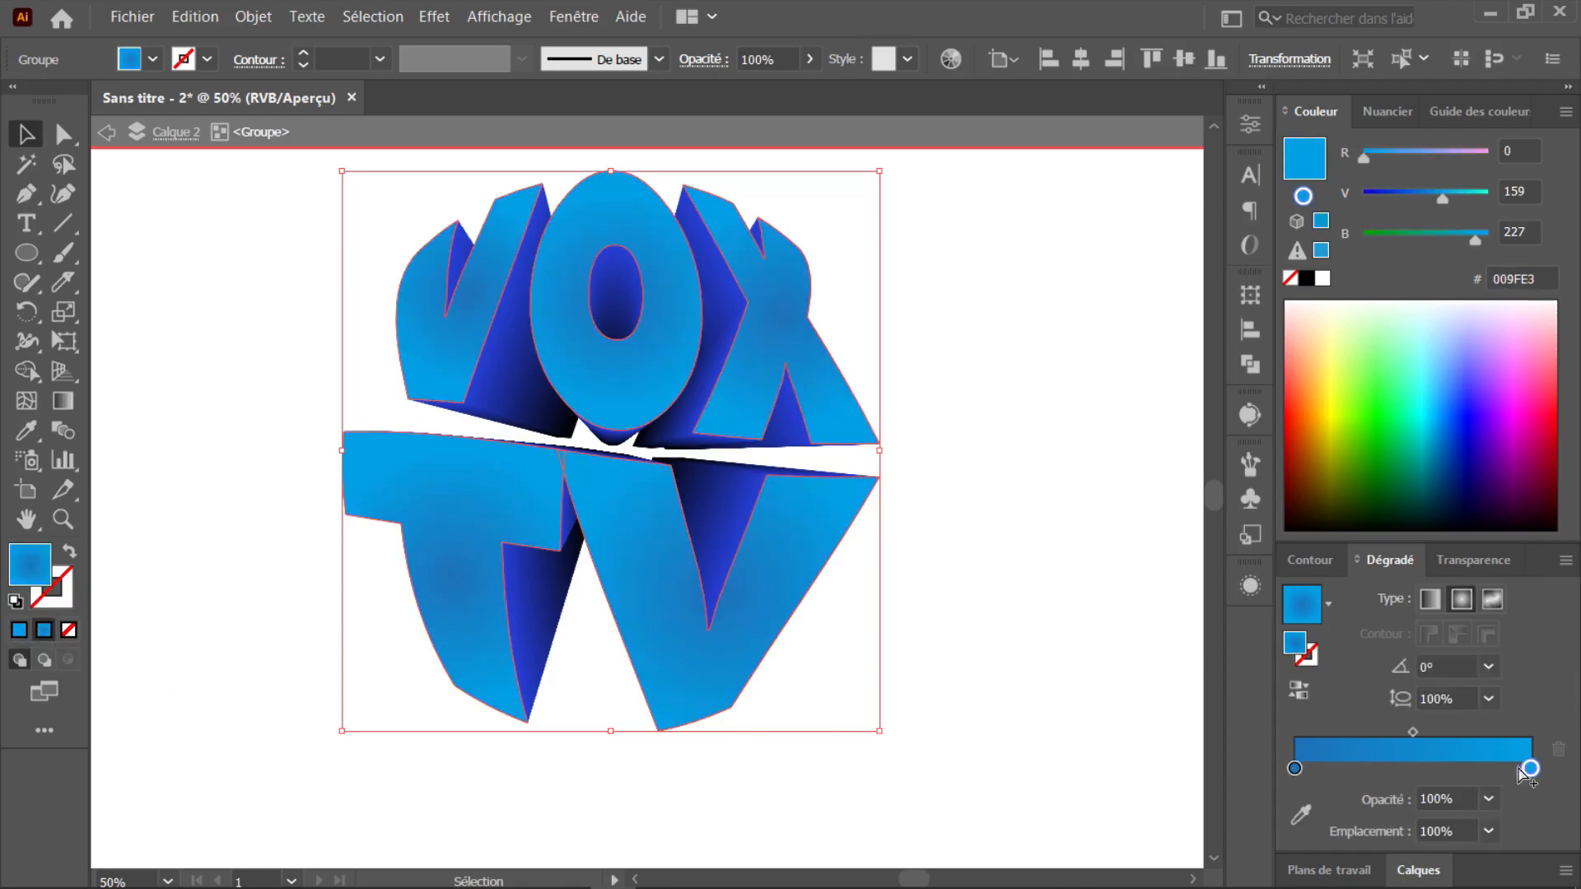
pyautogui.click(1295, 768)
pyautogui.scroll(-1, 584, 284)
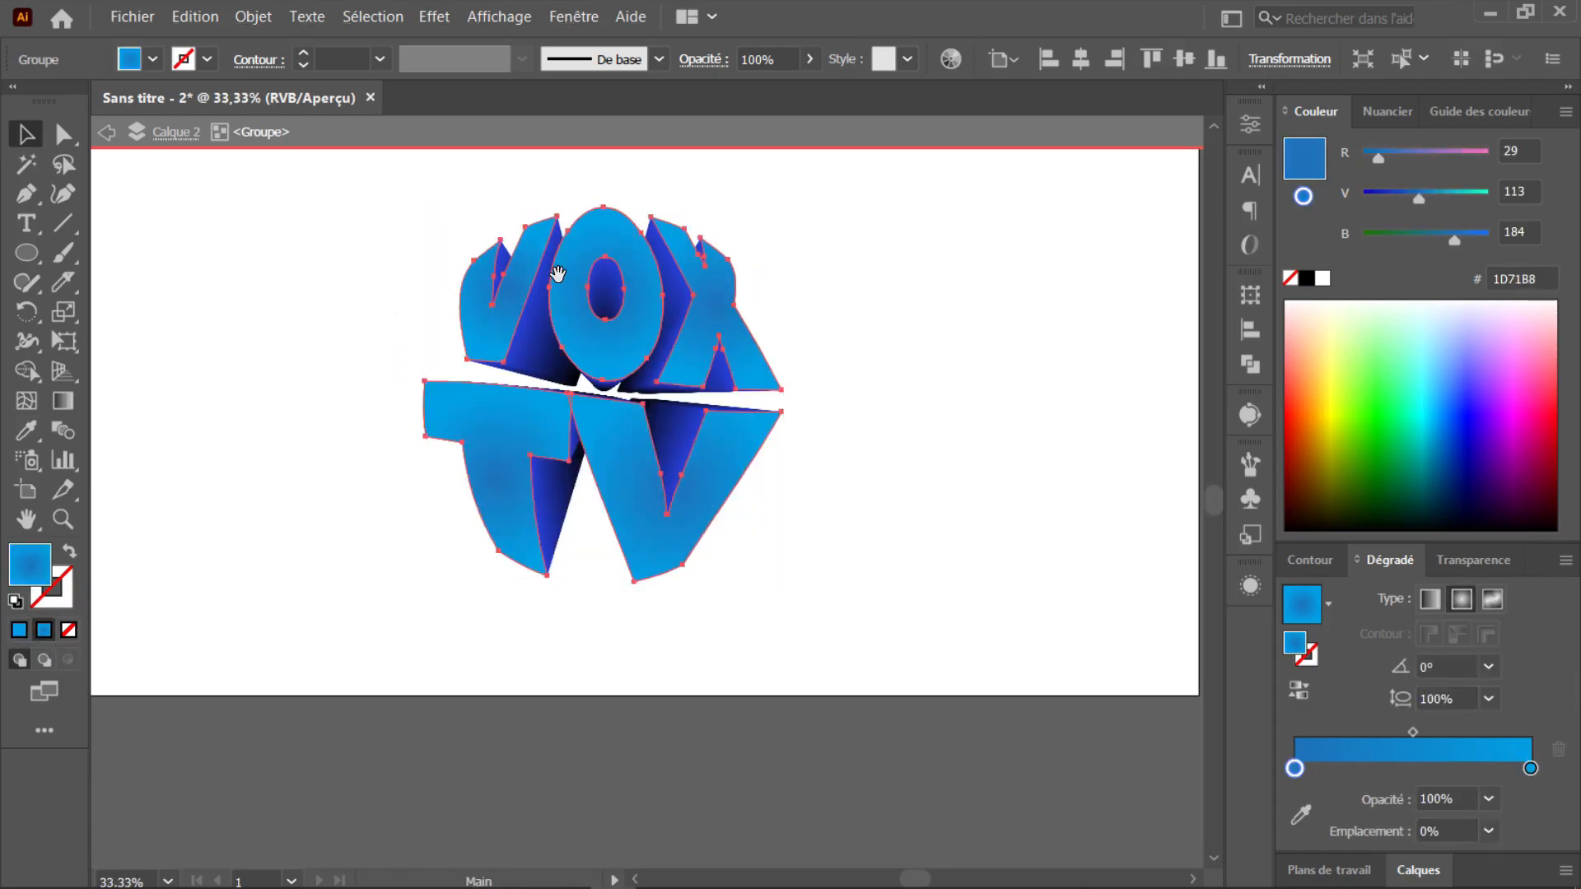
pyautogui.moveTo(557, 276); pyautogui.dragTo(647, 514)
pyautogui.click(1301, 813)
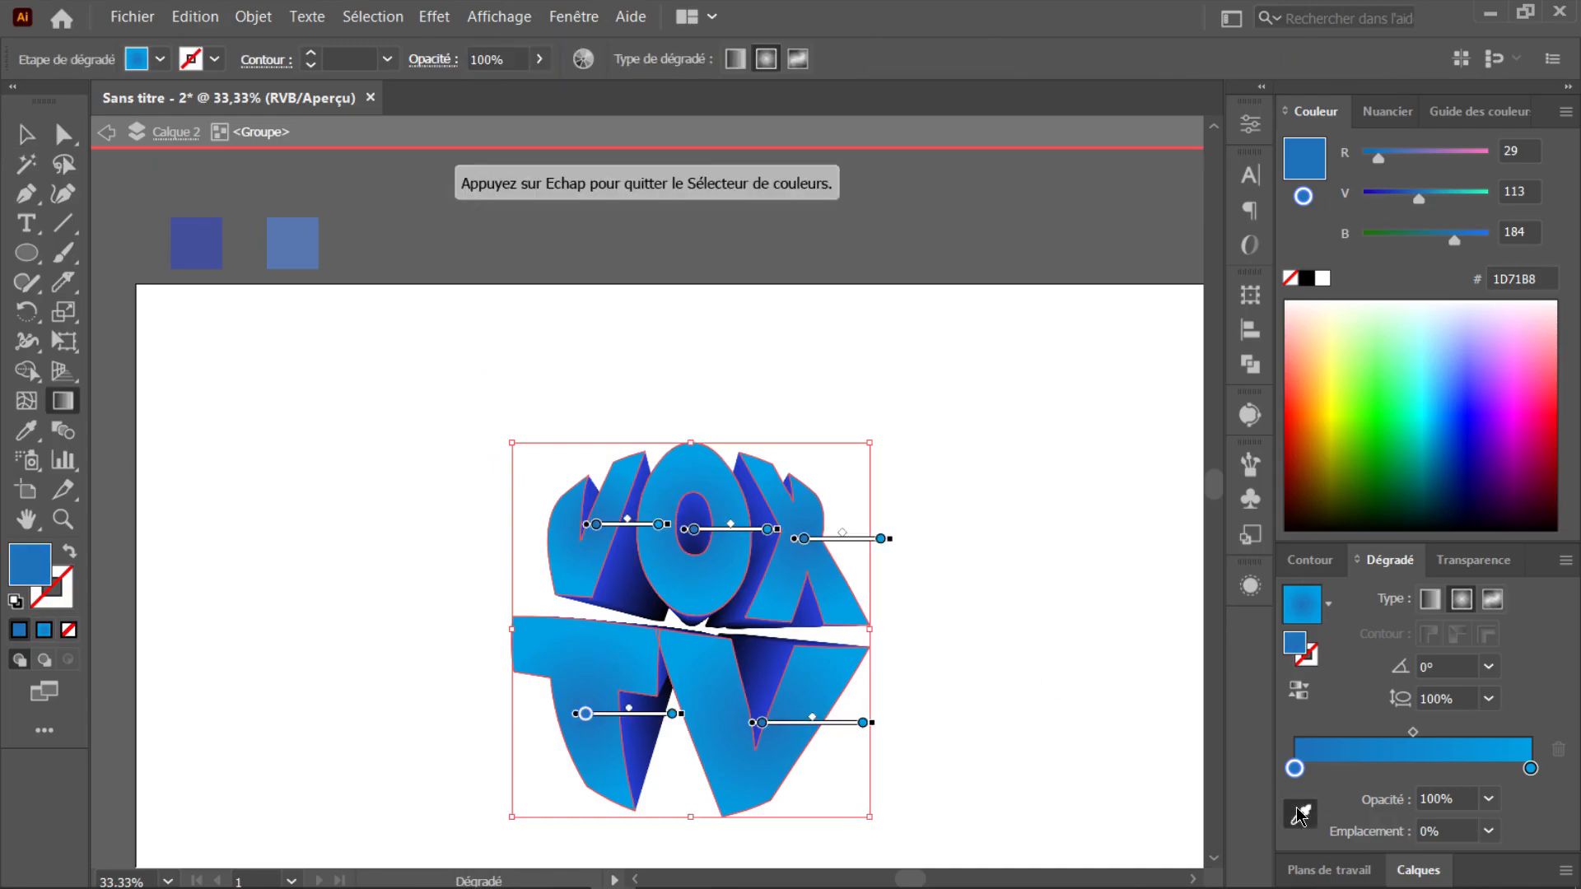
pyautogui.click(202, 220)
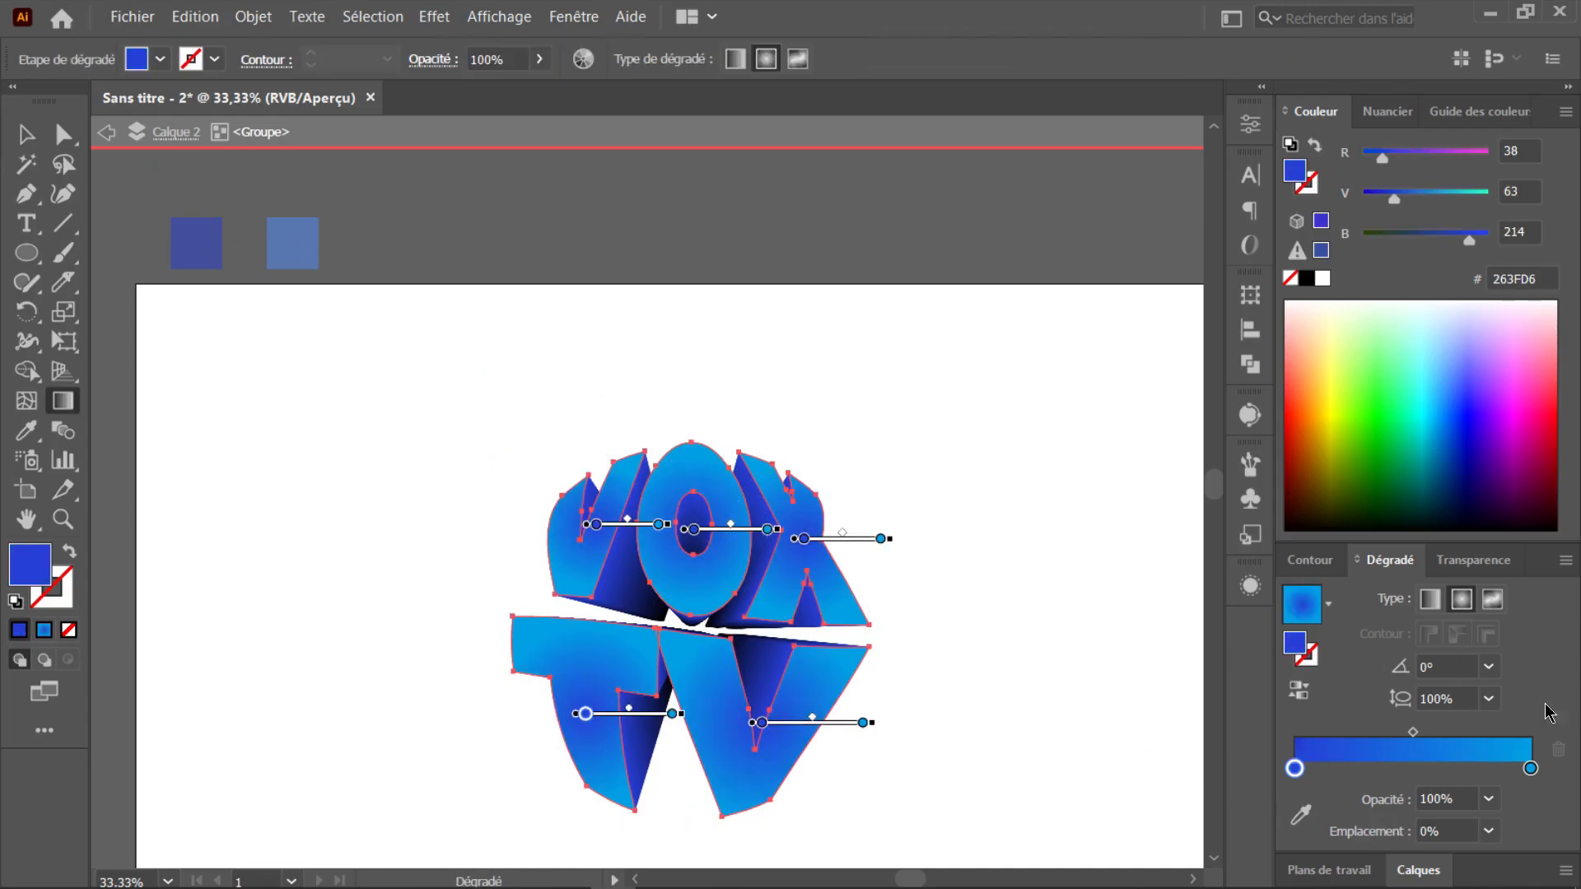
# Colour the gradient's 100% stop with 4E8EFF sampled from the light blue swatch square
pyautogui.click(1531, 768)
pyautogui.click(1301, 813)
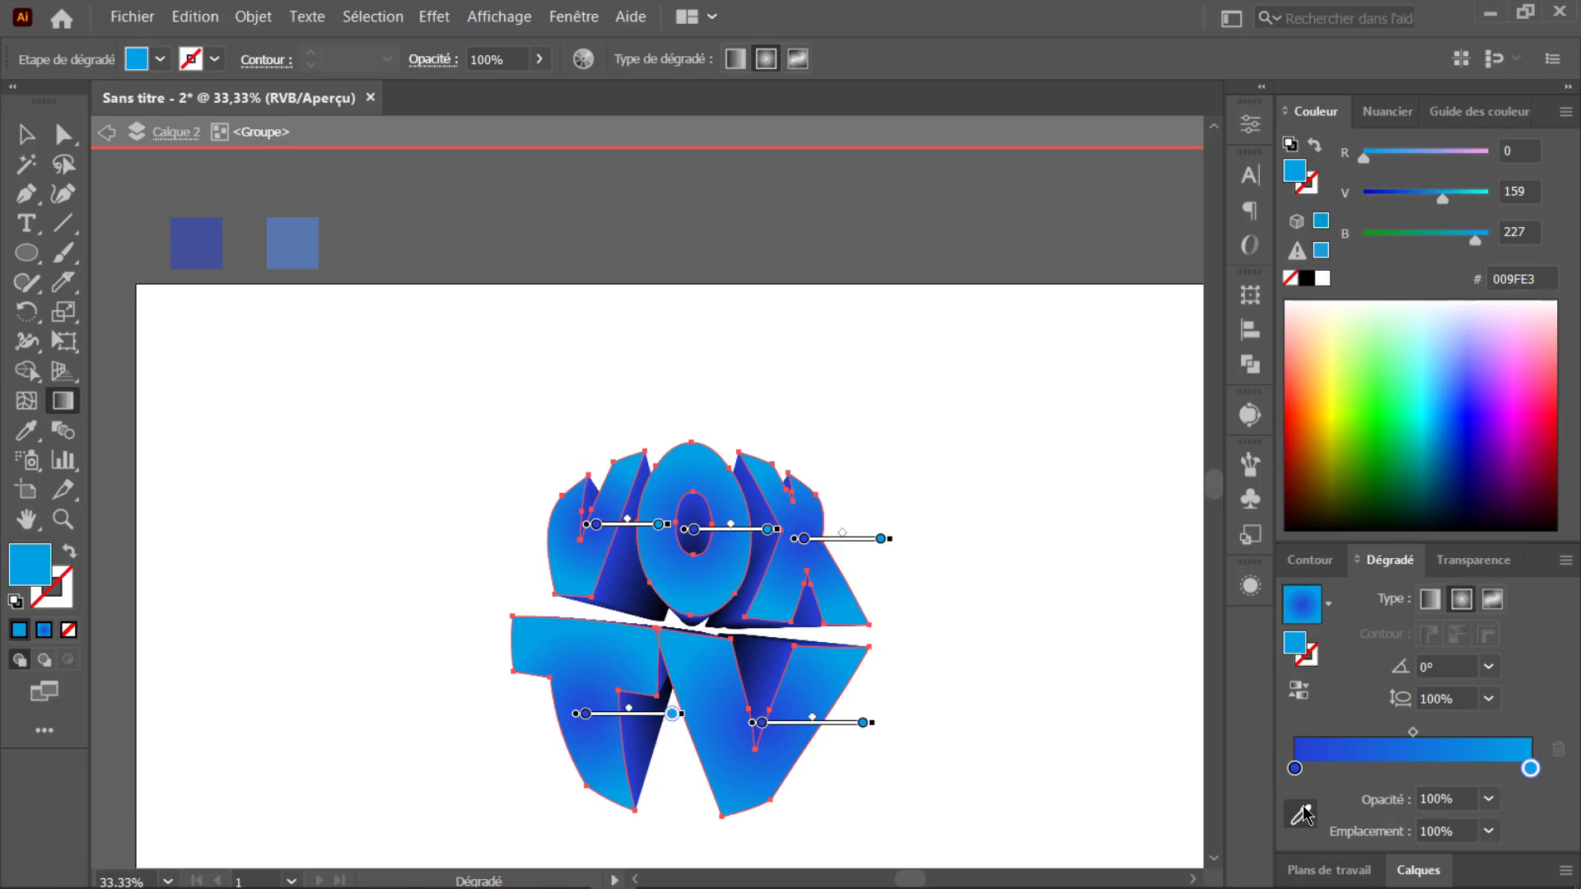
pyautogui.click(285, 236)
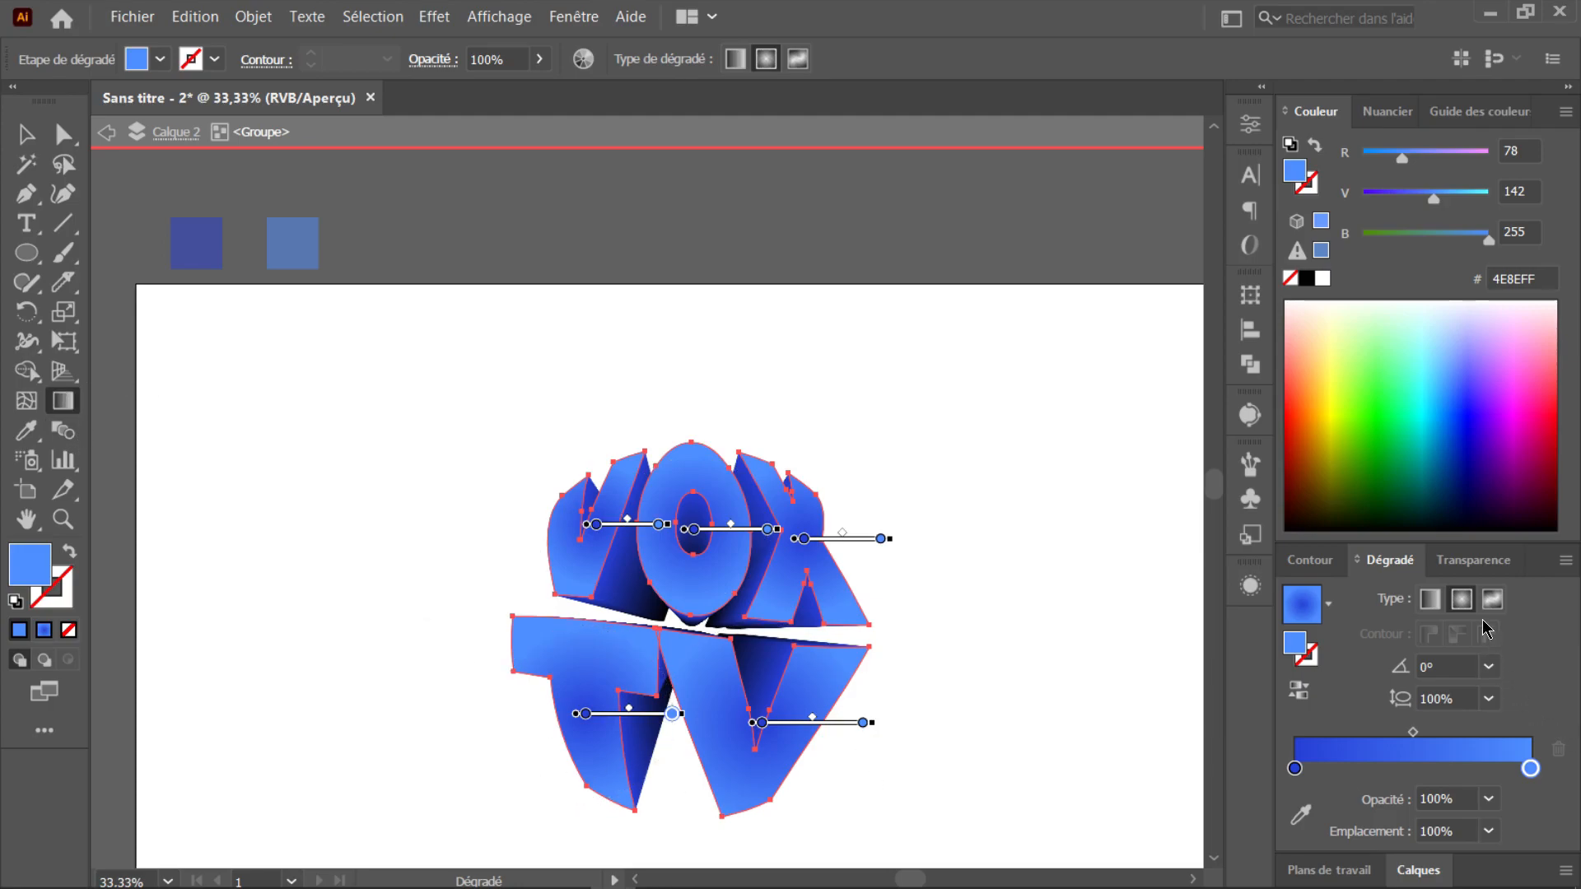
# Redraw the radial gradient as one diagonal sweep of about 35° across the whole front lettering, from lower left to upper right
pyautogui.moveTo(425, 748); pyautogui.dragTo(829, 470)
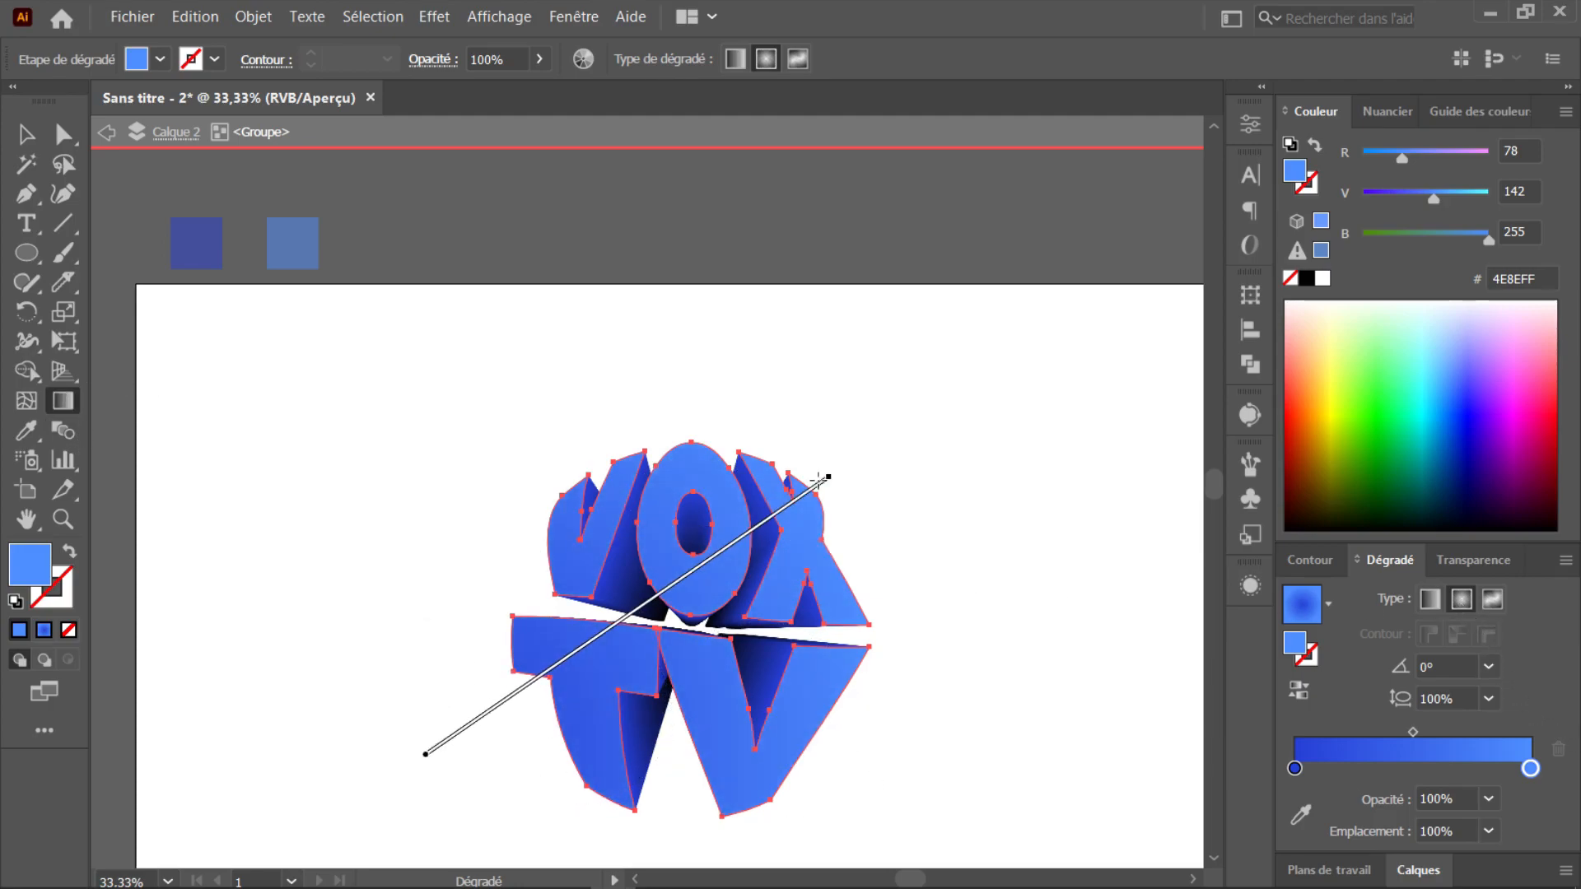
pyautogui.moveTo(704, 710); pyautogui.dragTo(806, 600)
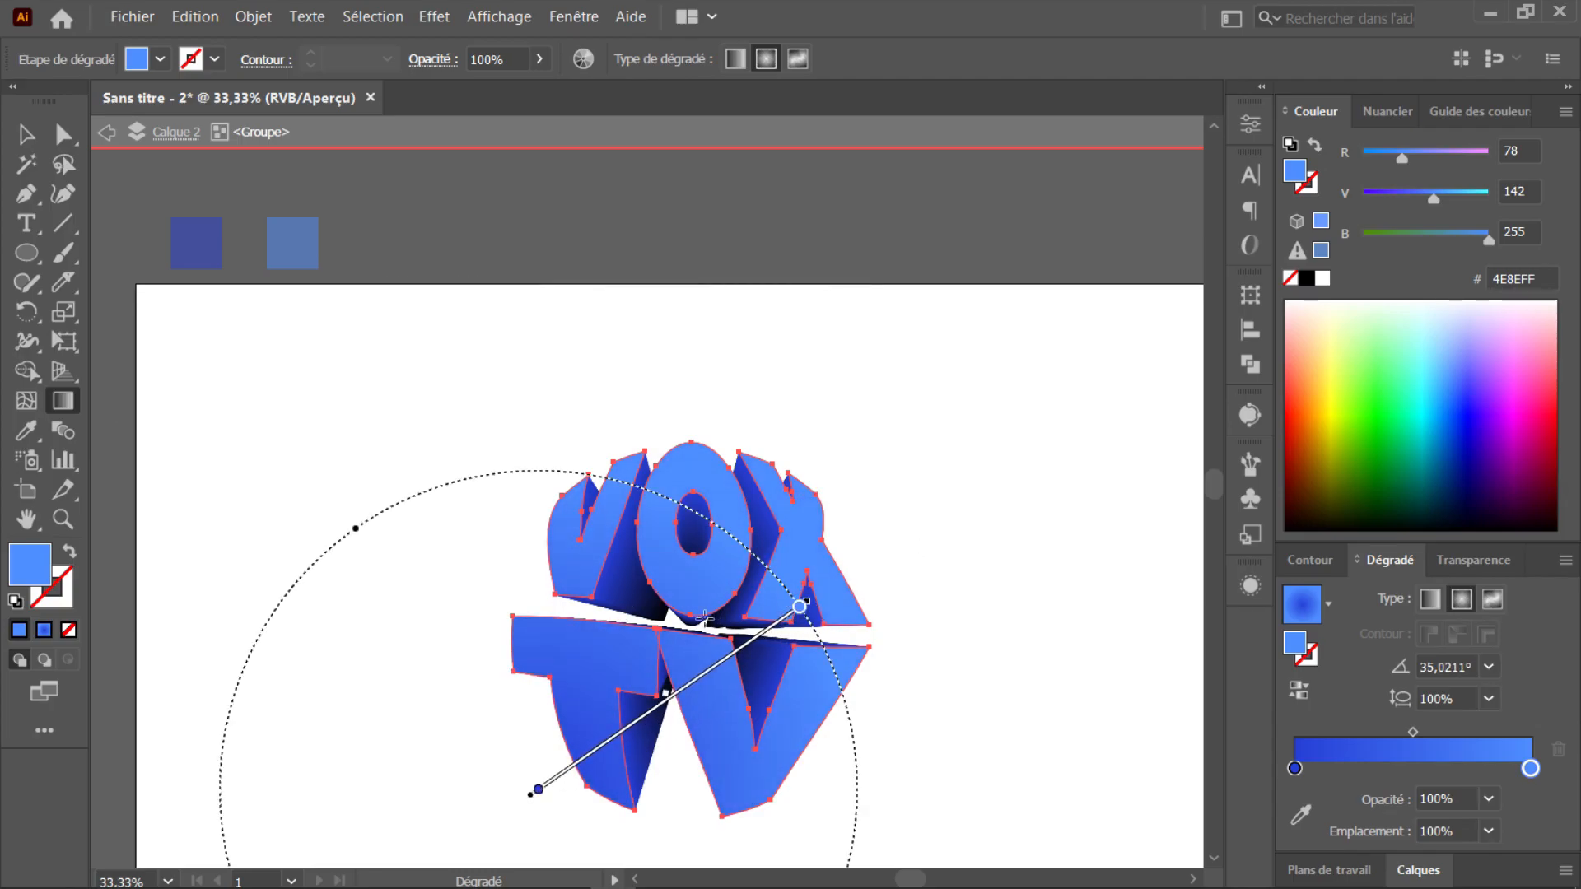
# Redraw the radial gradient from the centre of the front lettering to its right edge, and reverse the two gradient colours
pyautogui.moveTo(698, 623); pyautogui.dragTo(876, 626)
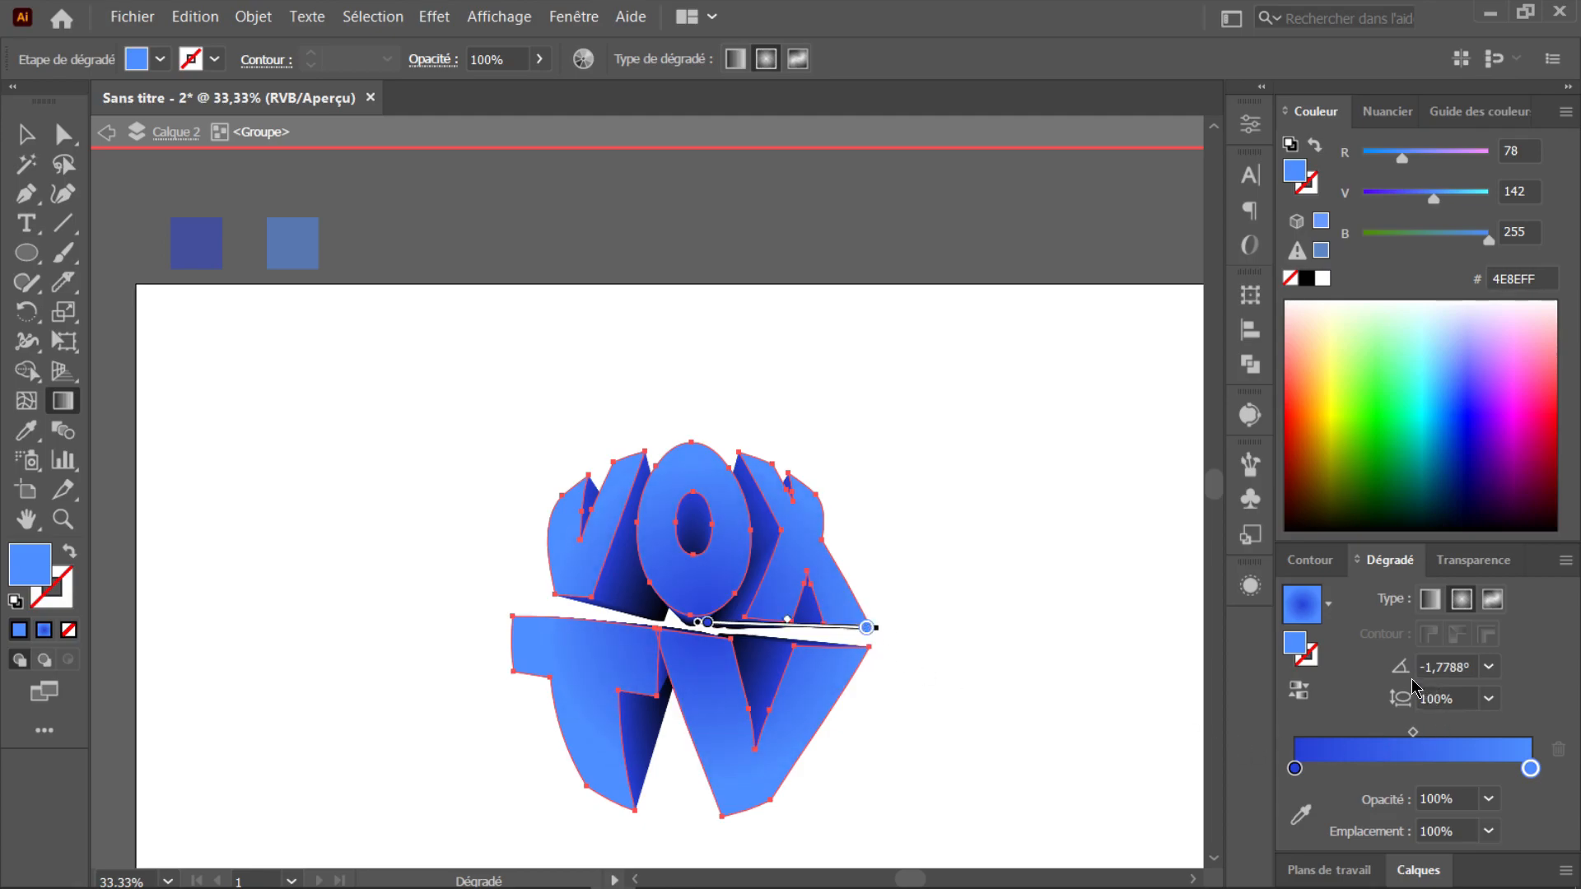
pyautogui.click(1297, 694)
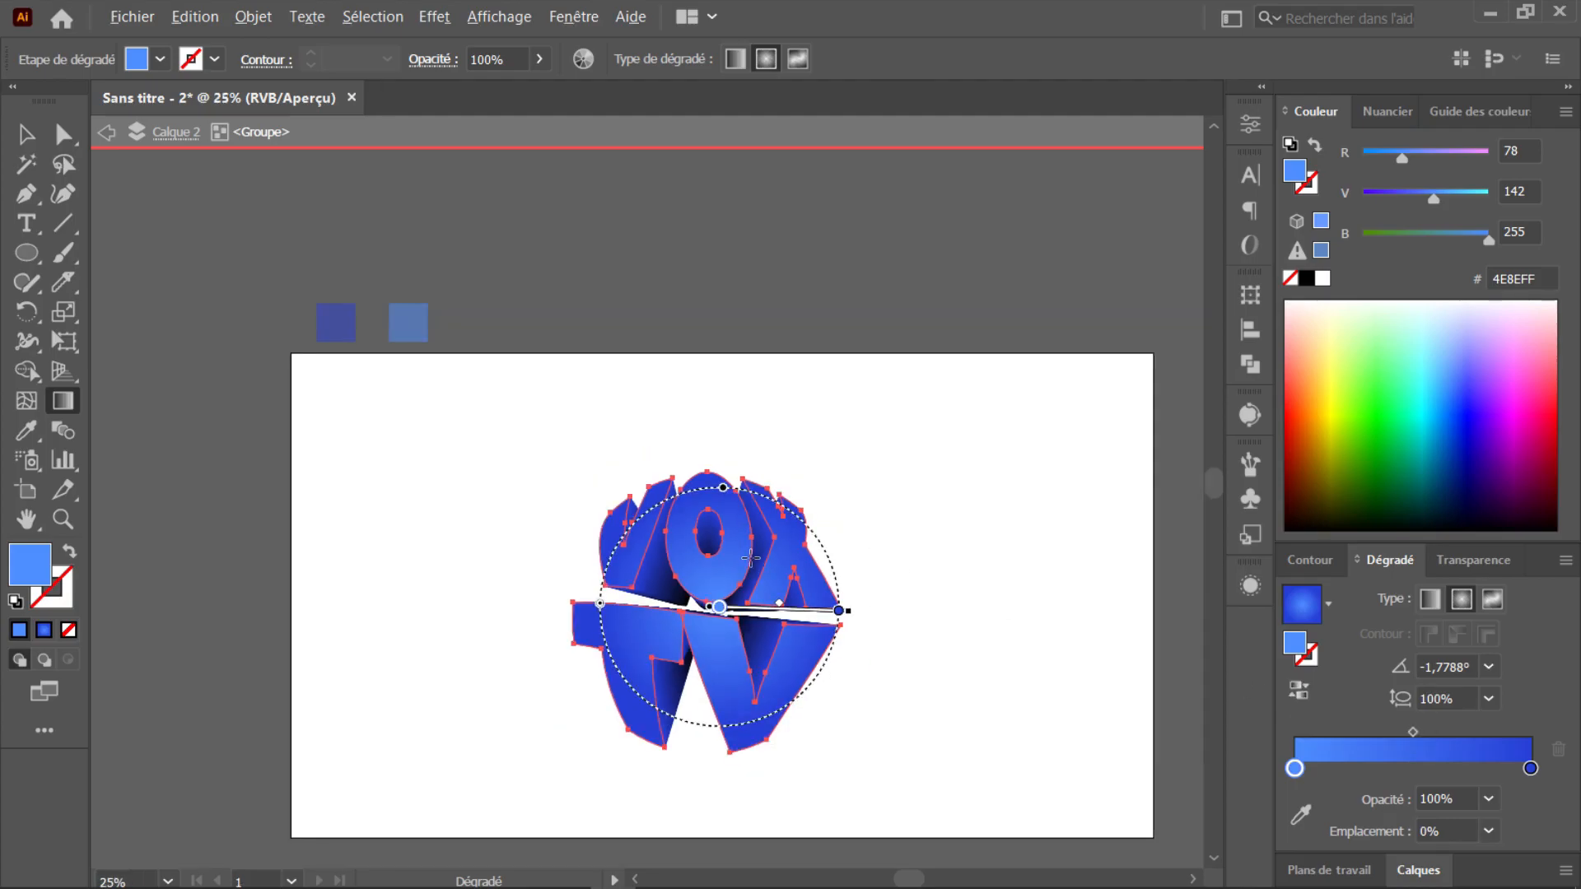
pyautogui.press('v')
pyautogui.doubleClick(1082, 433)
pyautogui.scroll(-1, 1082, 432)
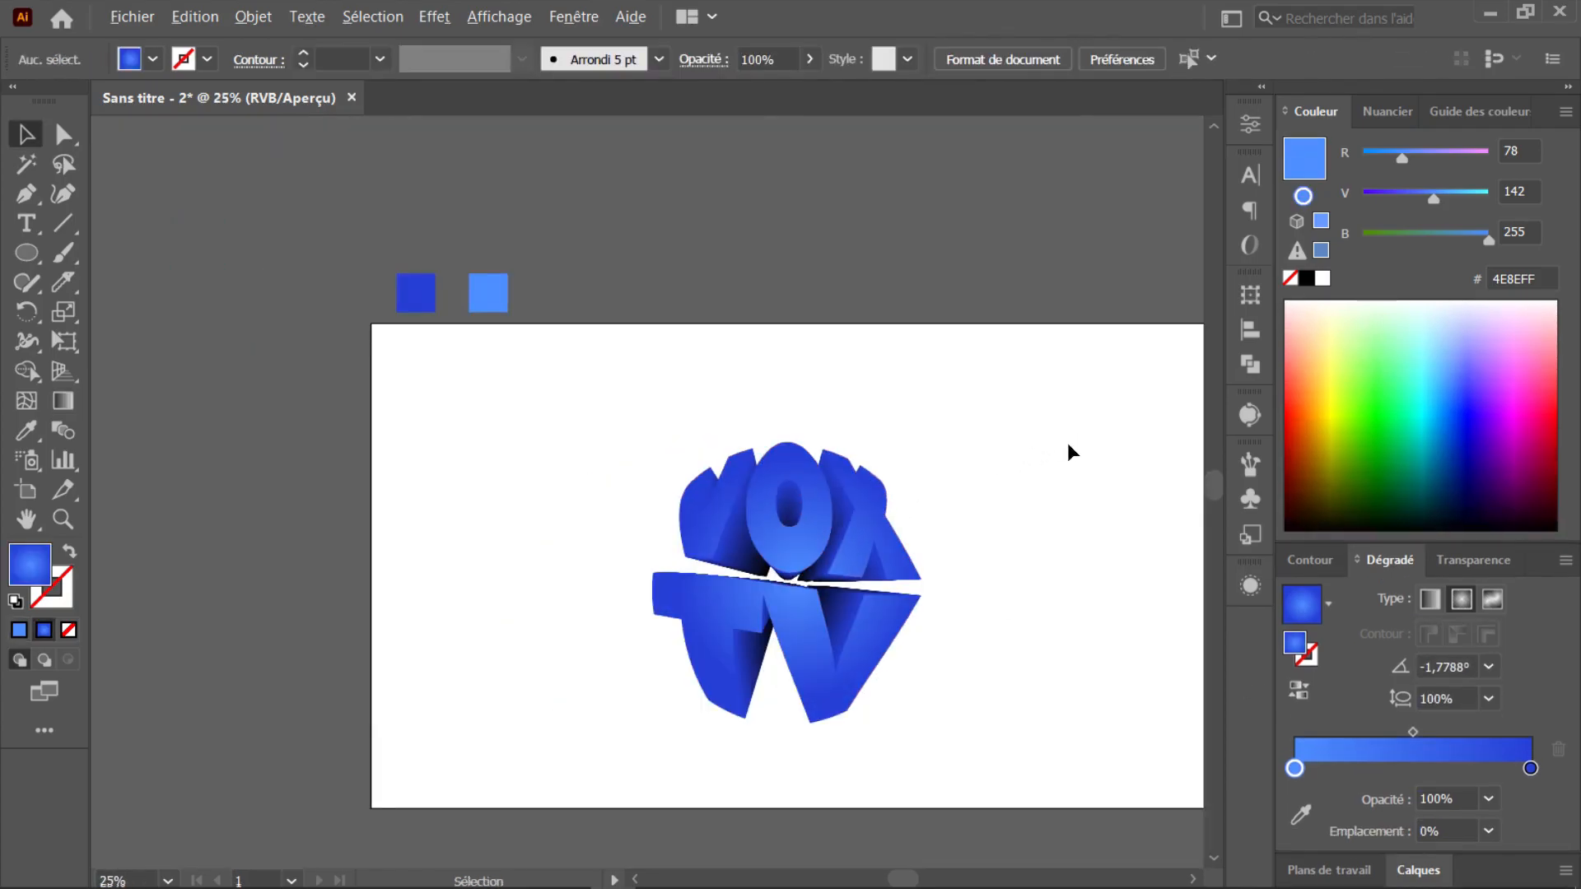
# Scale the whole logo proportionally about its centre to about two thirds of its size and reposition it near the artboard's centre
pyautogui.click(747, 485)
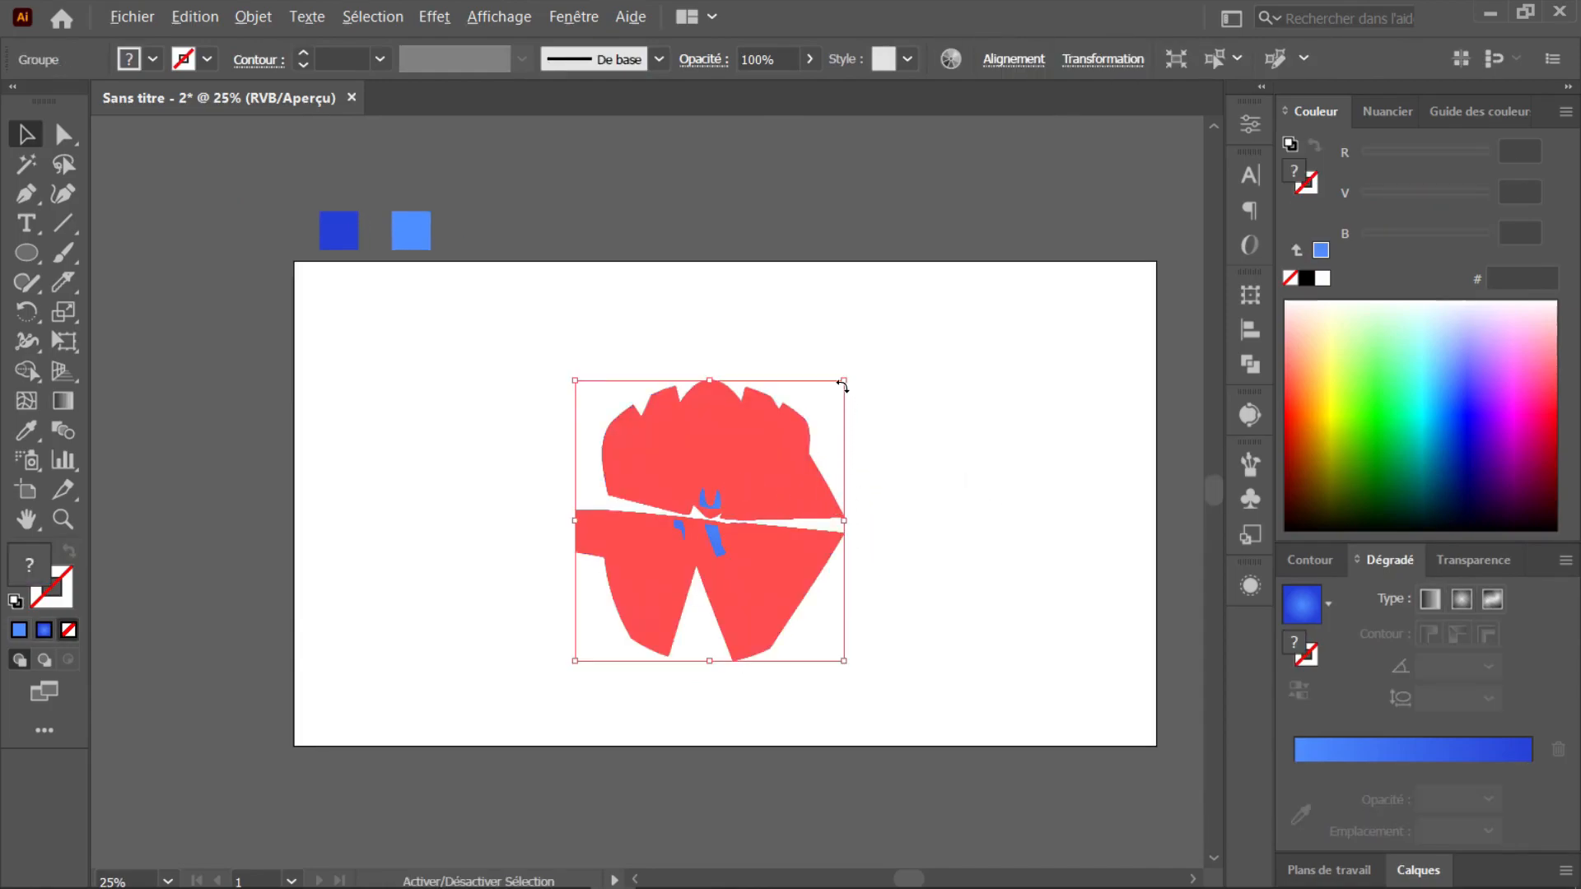
pyautogui.moveTo(845, 382); pyautogui.dragTo(802, 427)
pyautogui.click(903, 458)
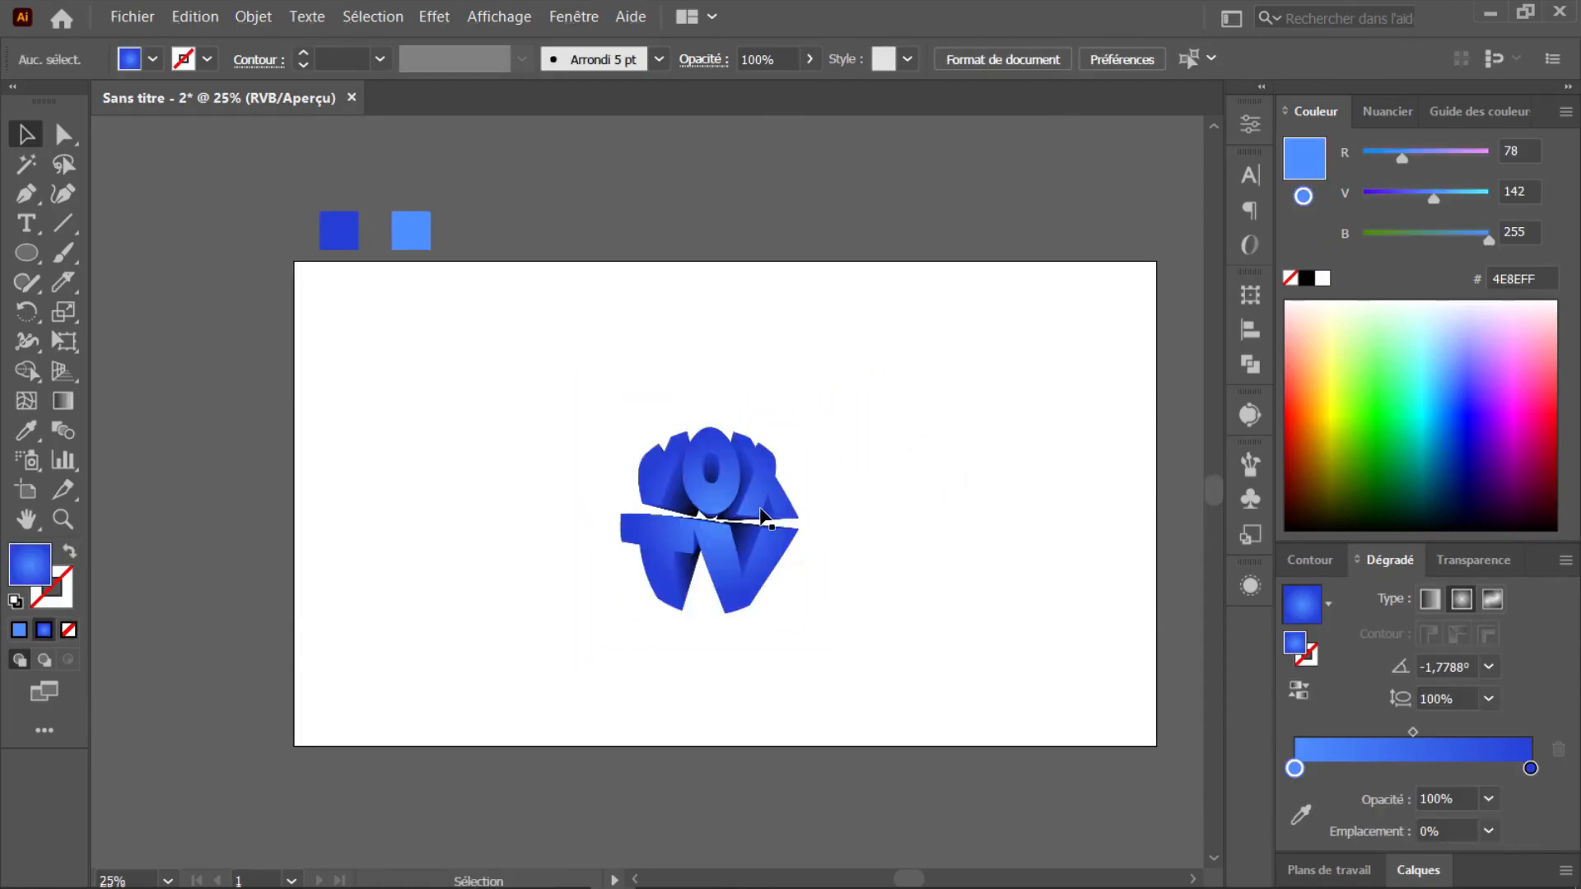
pyautogui.moveTo(759, 511); pyautogui.dragTo(586, 409)
pyautogui.moveTo(681, 459); pyautogui.dragTo(735, 460)
pyautogui.click(843, 517)
pyautogui.scroll(2, 844, 506)
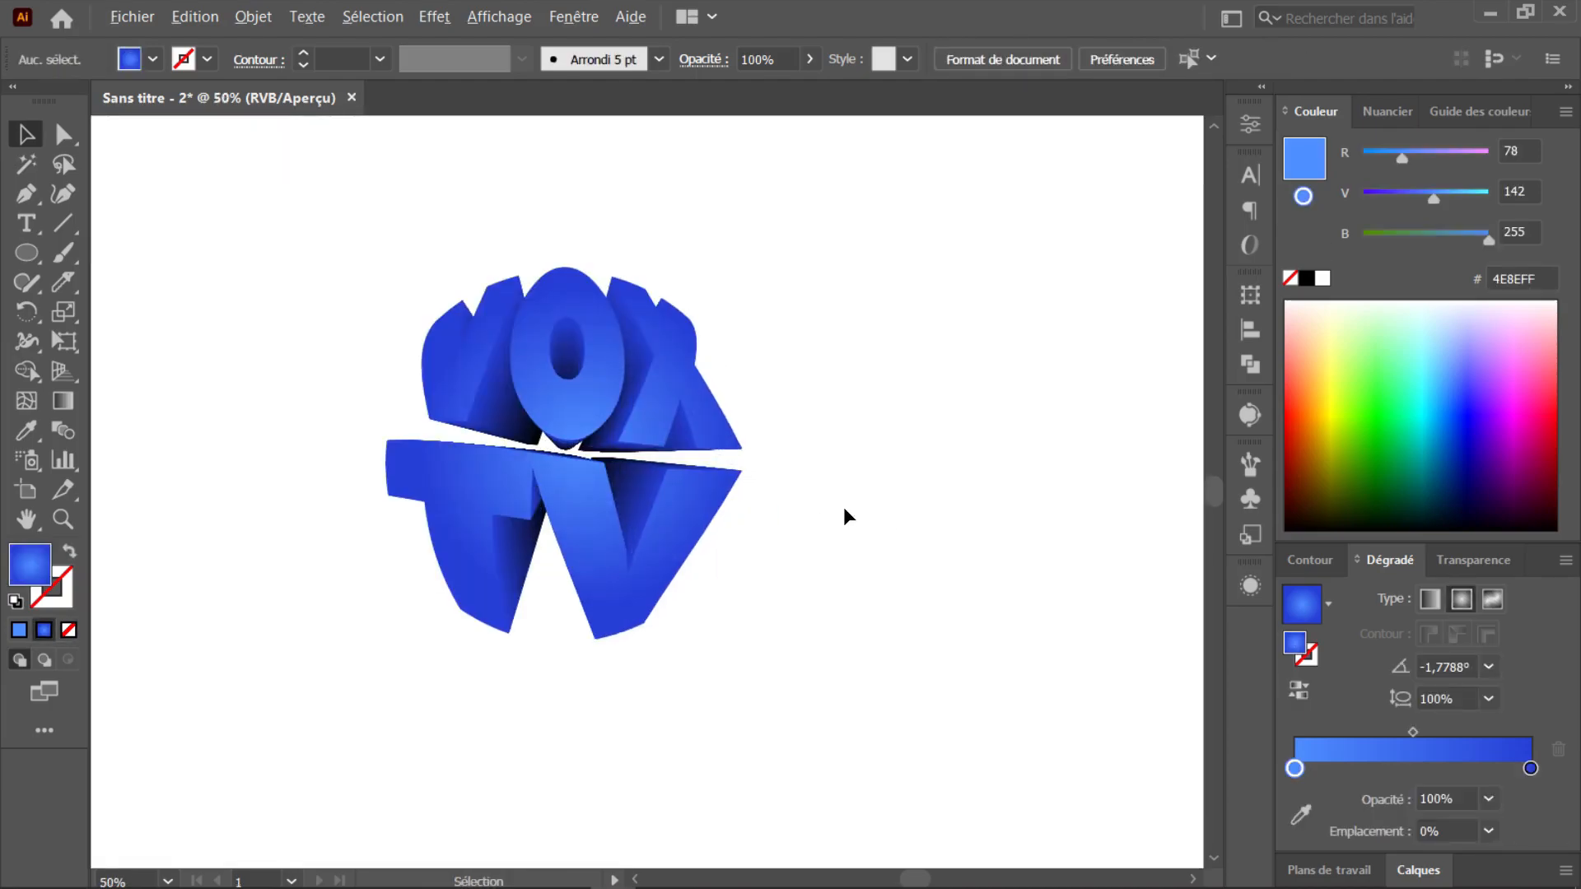
pyautogui.moveTo(843, 506); pyautogui.dragTo(930, 553)
pyautogui.scroll(1, 876, 546)
pyautogui.scroll(-2, 876, 546)
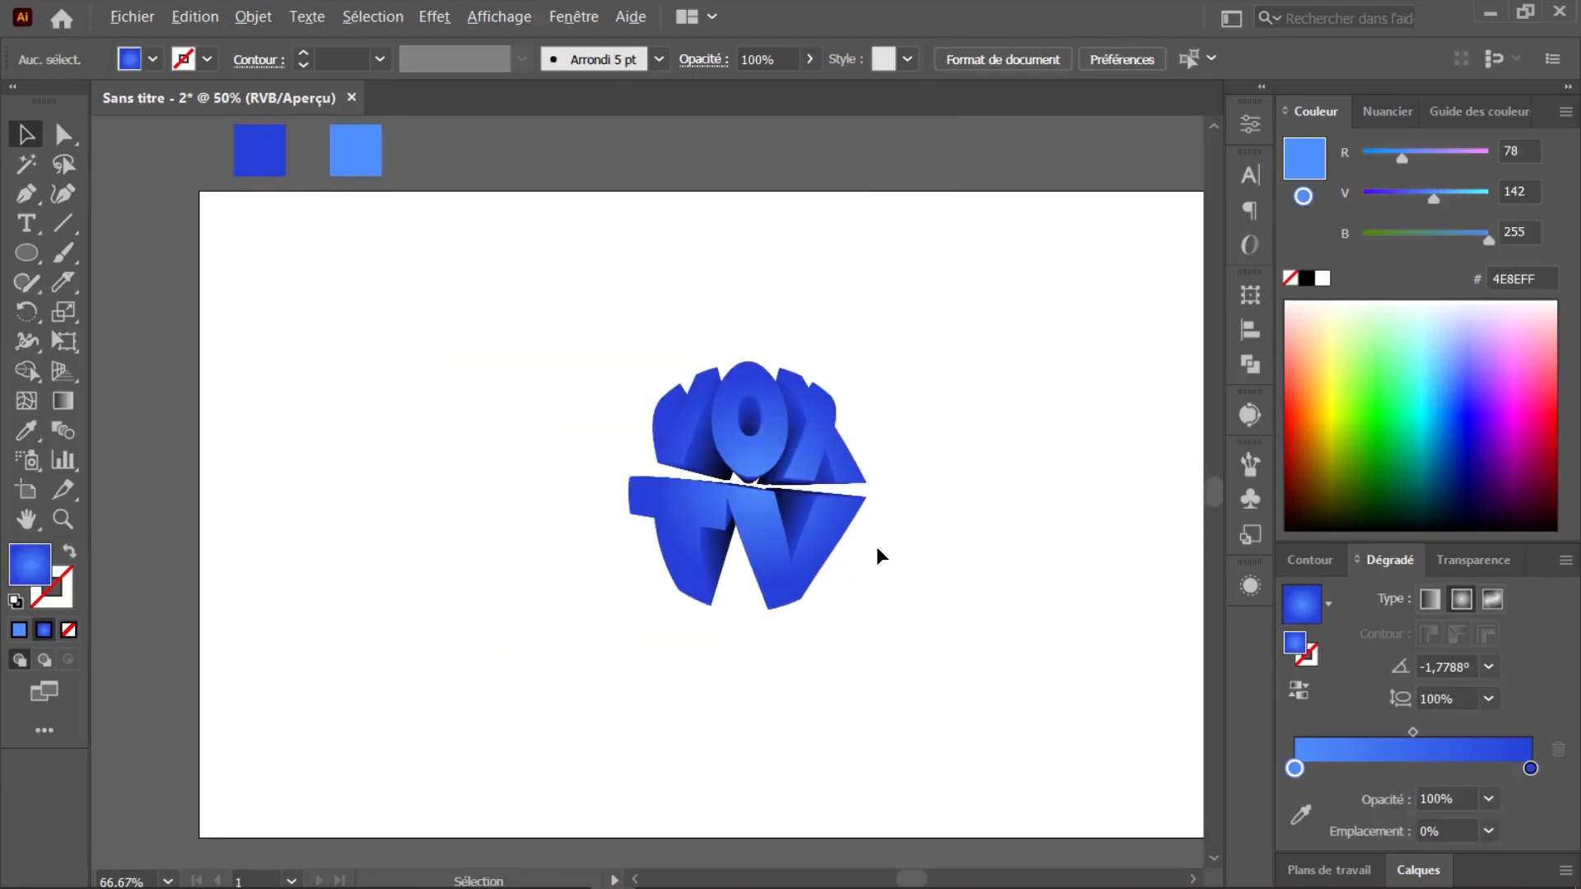
pyautogui.scroll(-2, 941, 536)
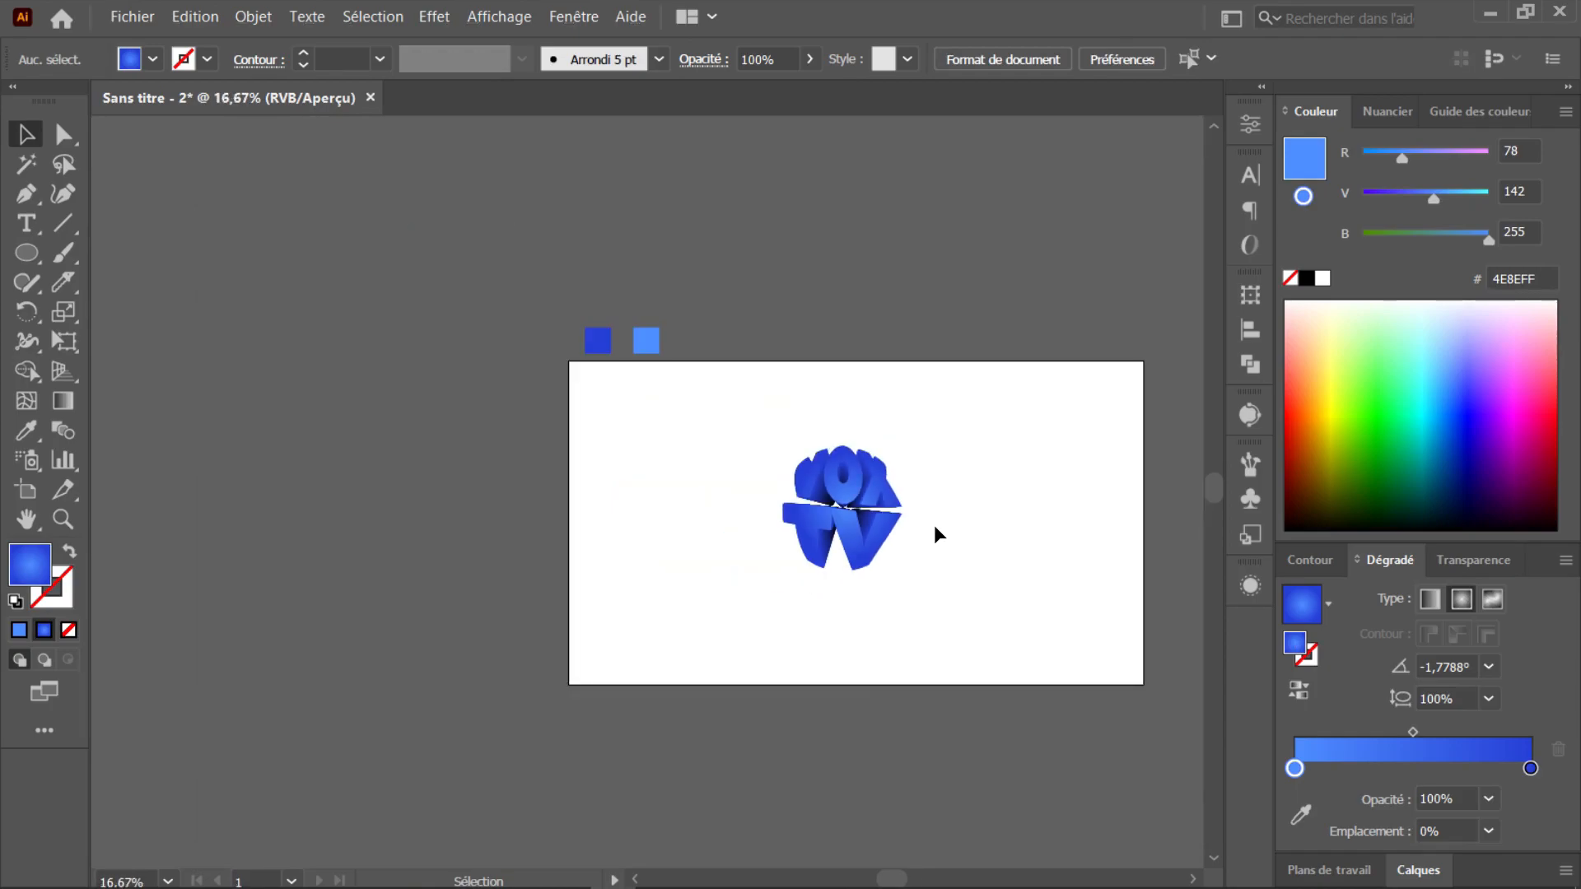